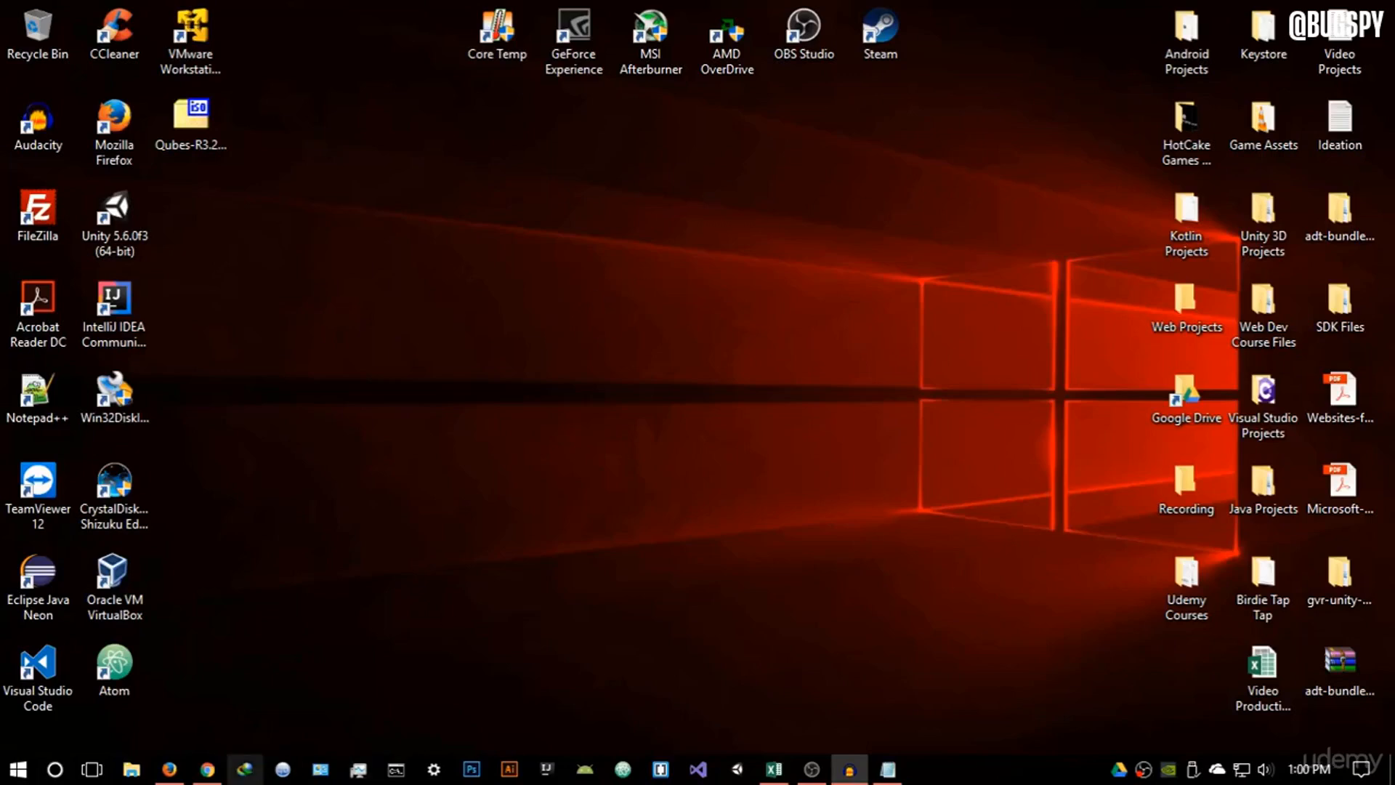
Switch to Firefox, search Google for "qubes os" in a new tab and open the official Qubes OS site.
{"action": "left_click", "coordinate": [173, 769]}
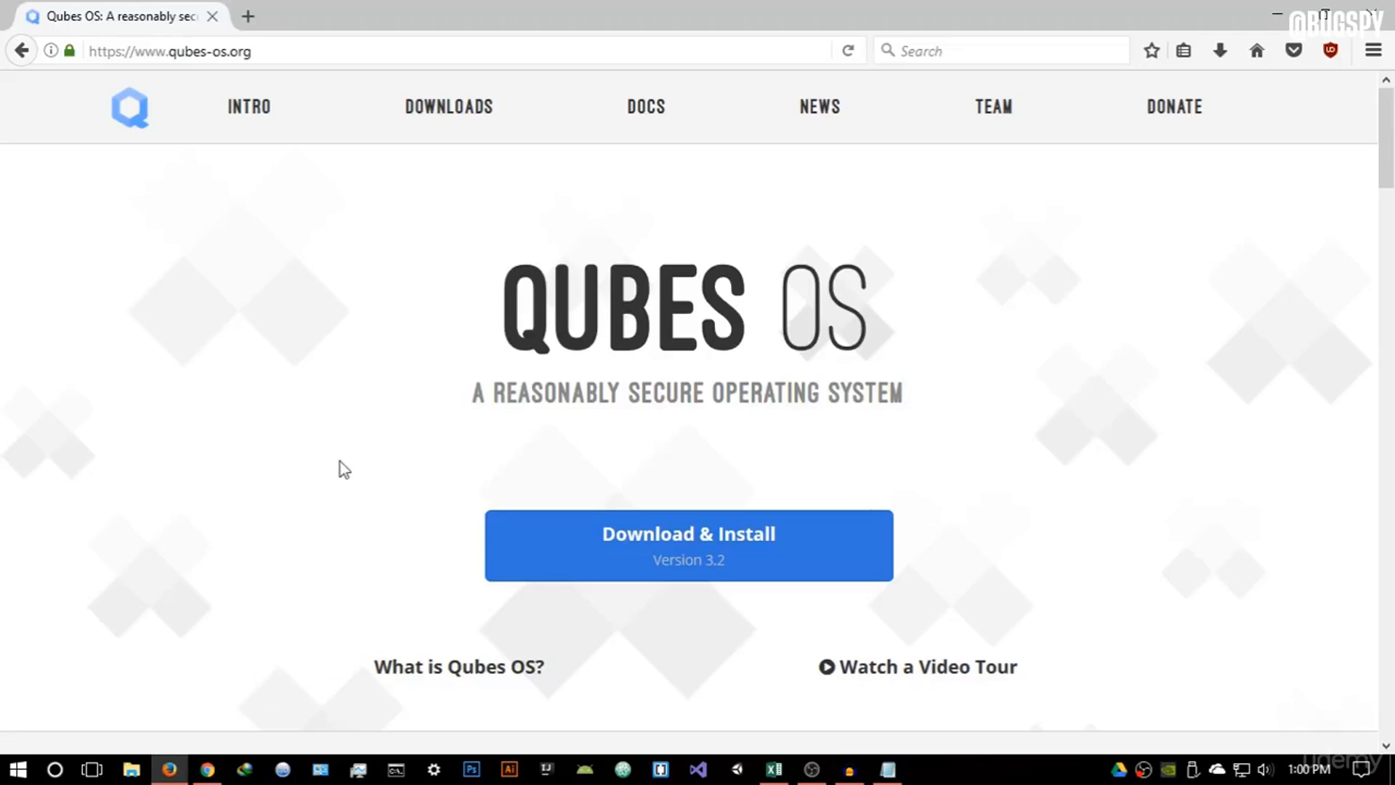
{"action": "left_click", "coordinate": [282, 54]}
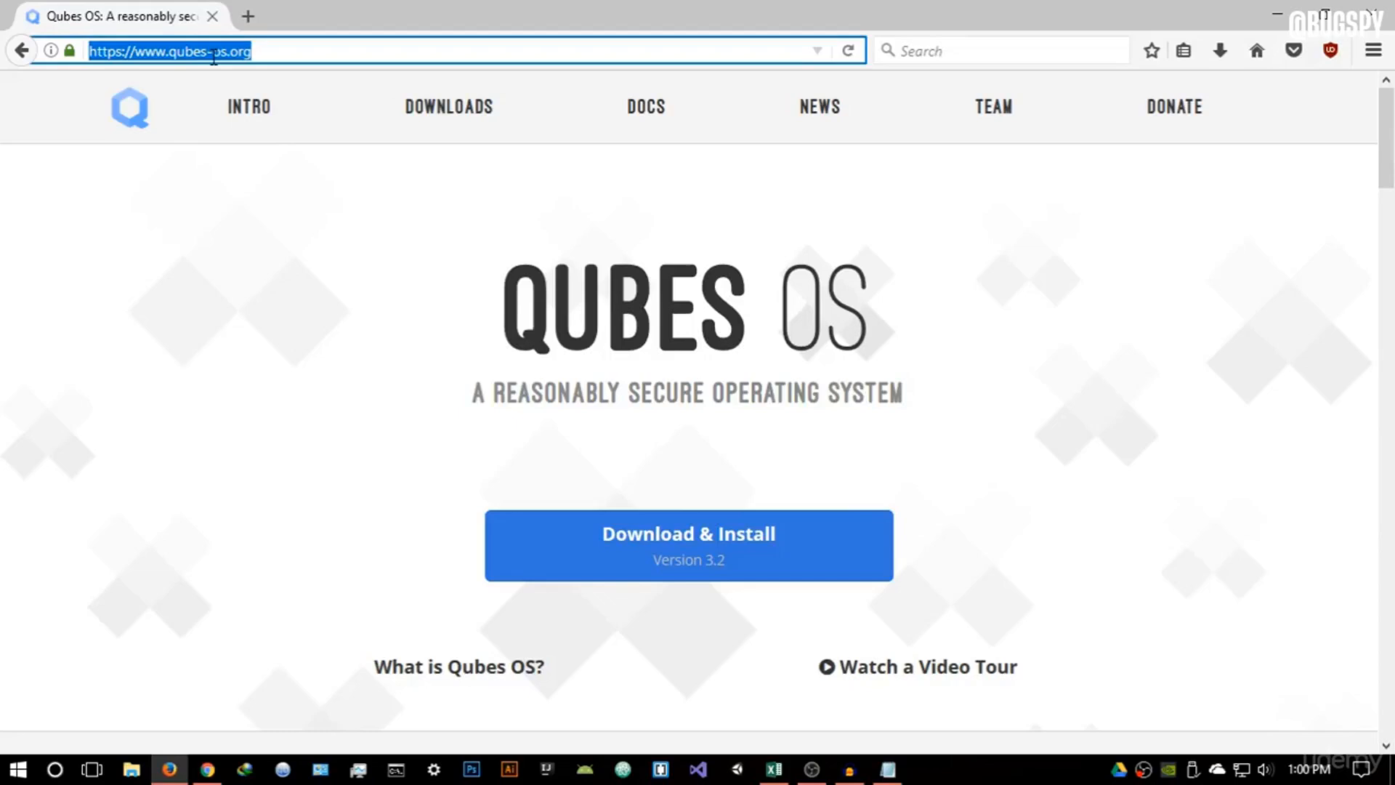
{"action": "left_click", "coordinate": [272, 48]}
{"action": "left_click", "coordinate": [254, 15]}
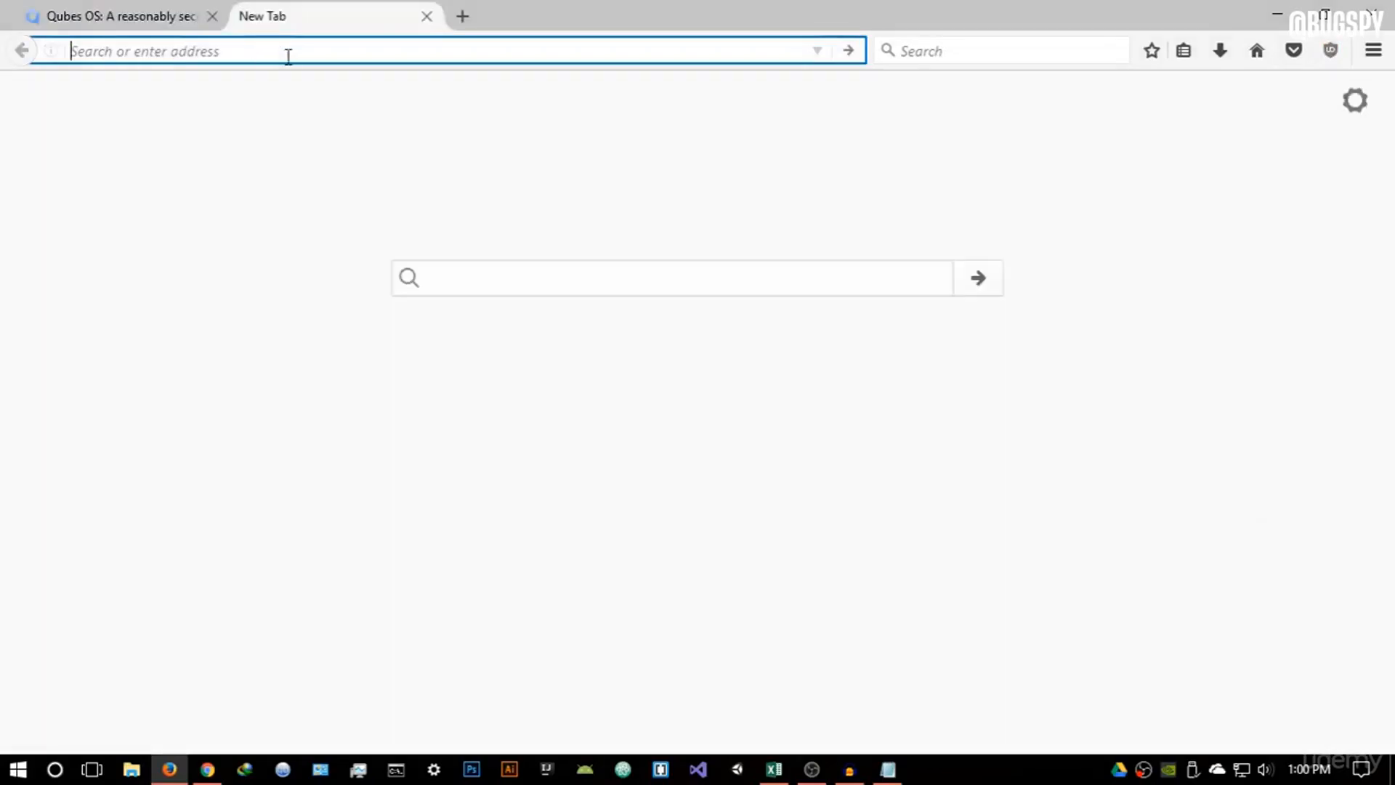
{"action": "type", "text": "qubes os"}
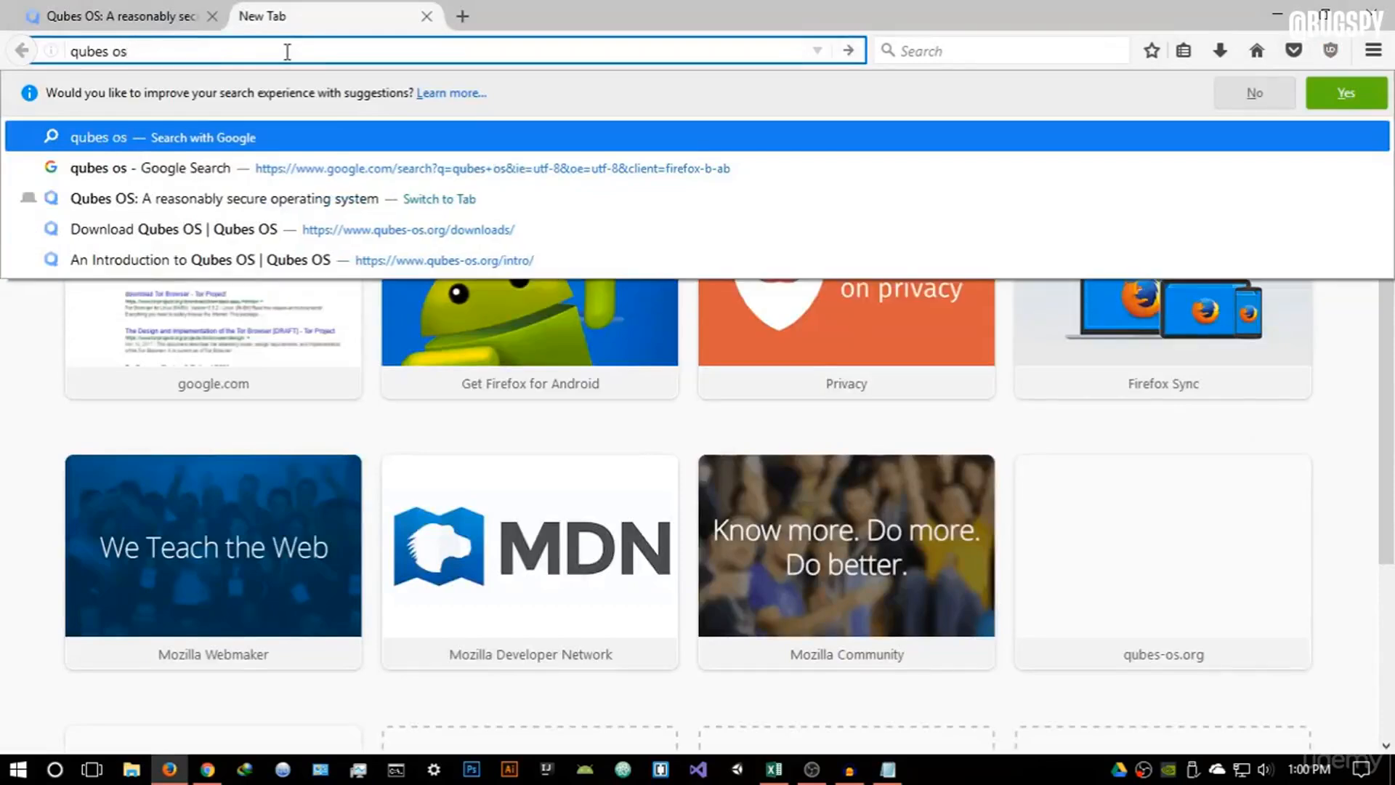
{"action": "key", "text": "Return"}
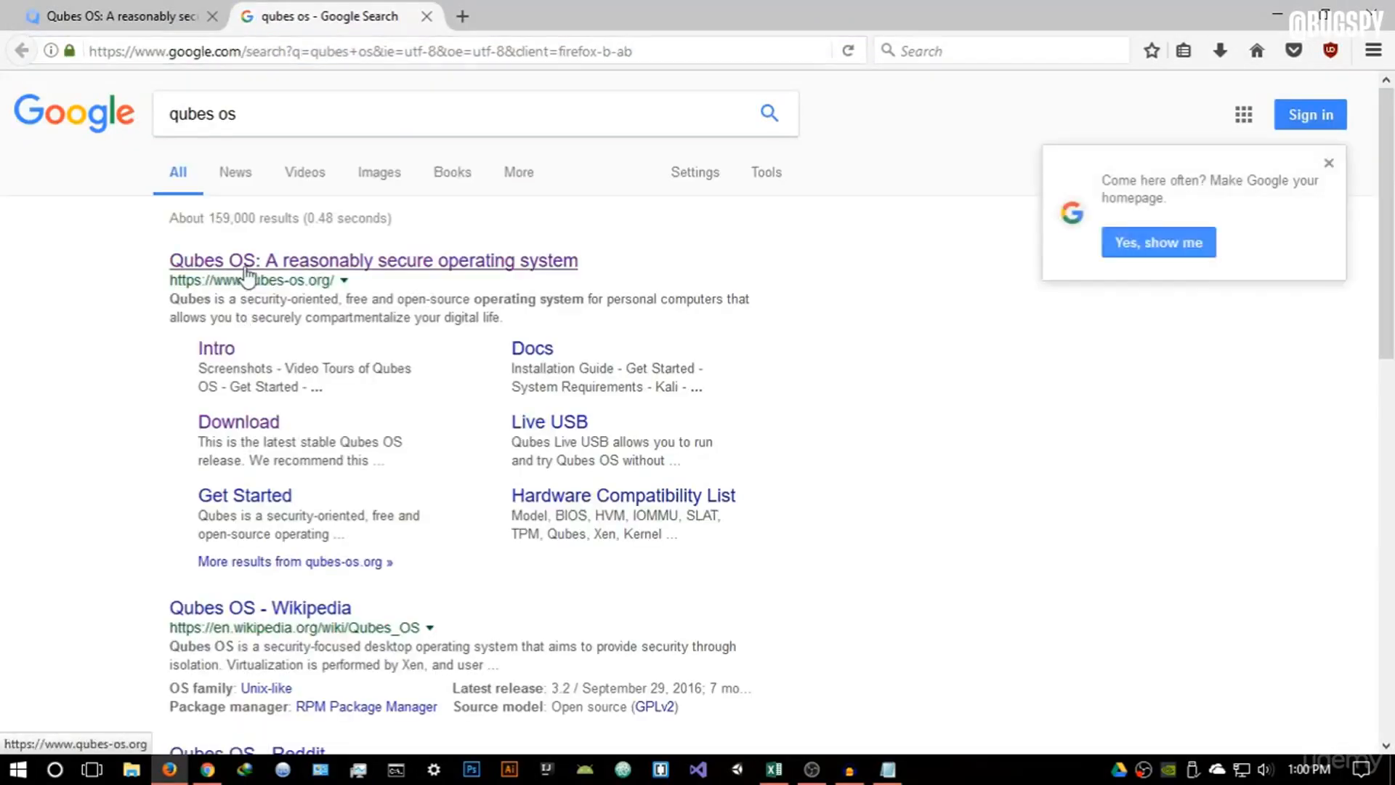
{"action": "left_click", "coordinate": [244, 262]}
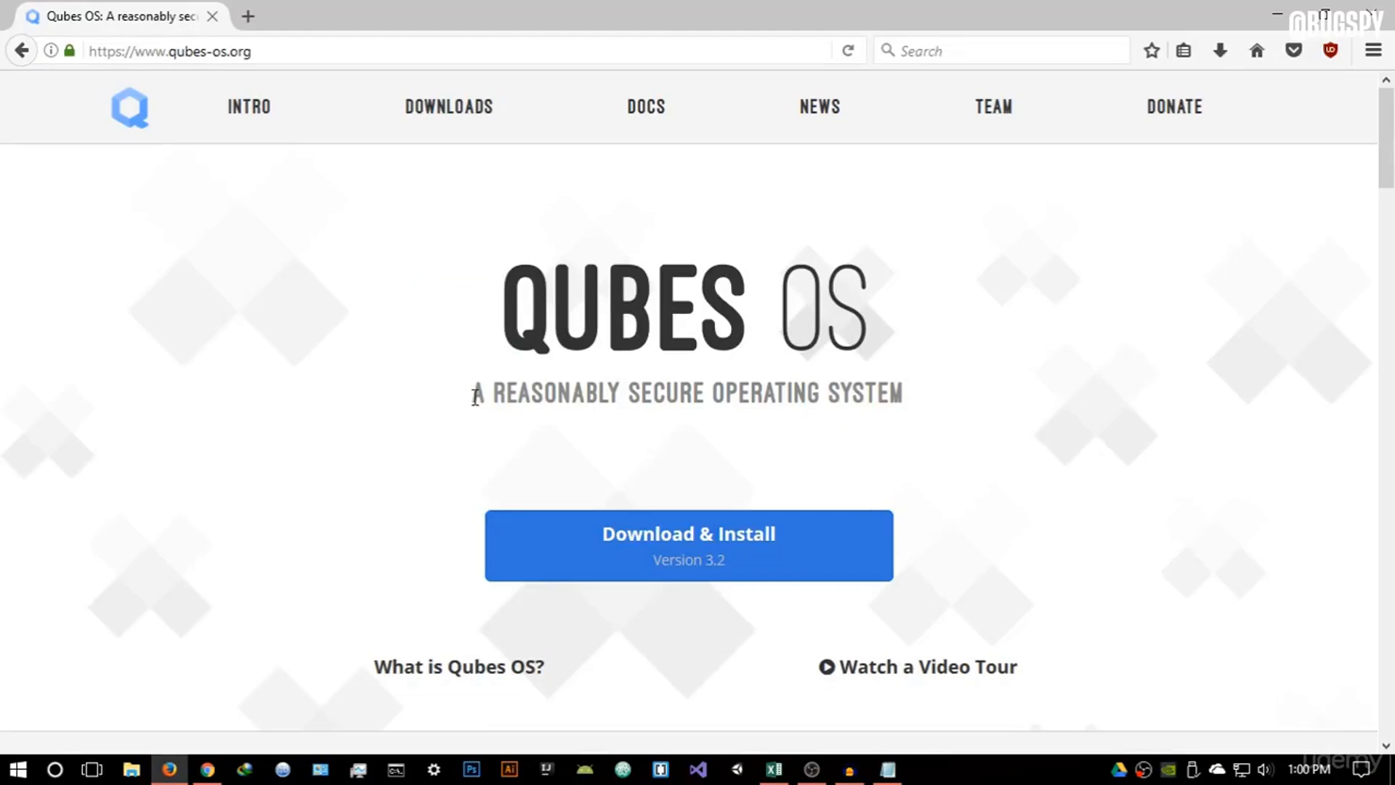
Examine the tagline on the Qubes OS home page, and open the "What is Qubes OS?" introduction to read its first sentence.
{"action": "left_click_drag", "start_coordinate": [476, 396], "coordinate": [918, 395]}
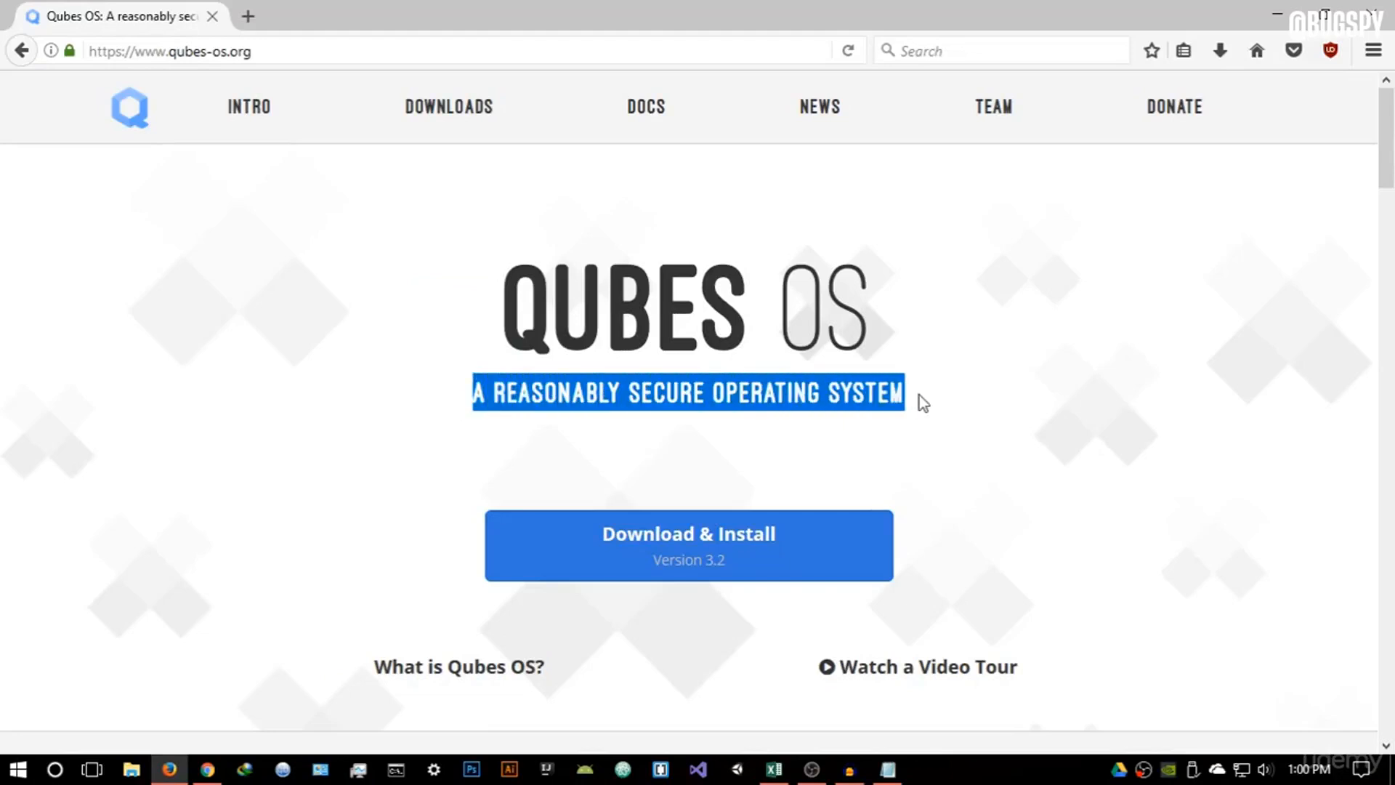
{"action": "left_click", "coordinate": [901, 430]}
{"action": "scroll", "coordinate": [905, 436], "scroll_direction": "down", "scroll_amount": 3}
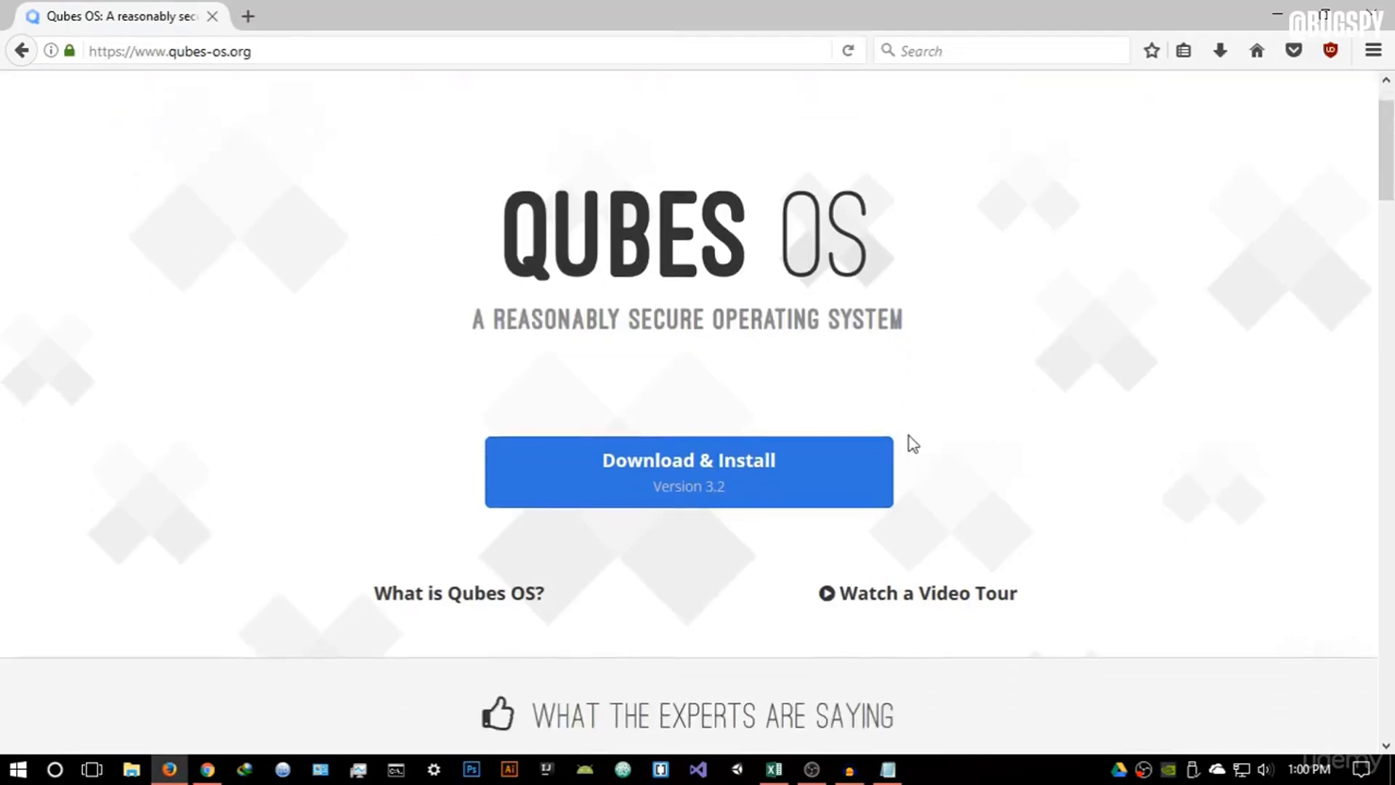
{"action": "scroll", "coordinate": [755, 432], "scroll_direction": "down", "scroll_amount": 3}
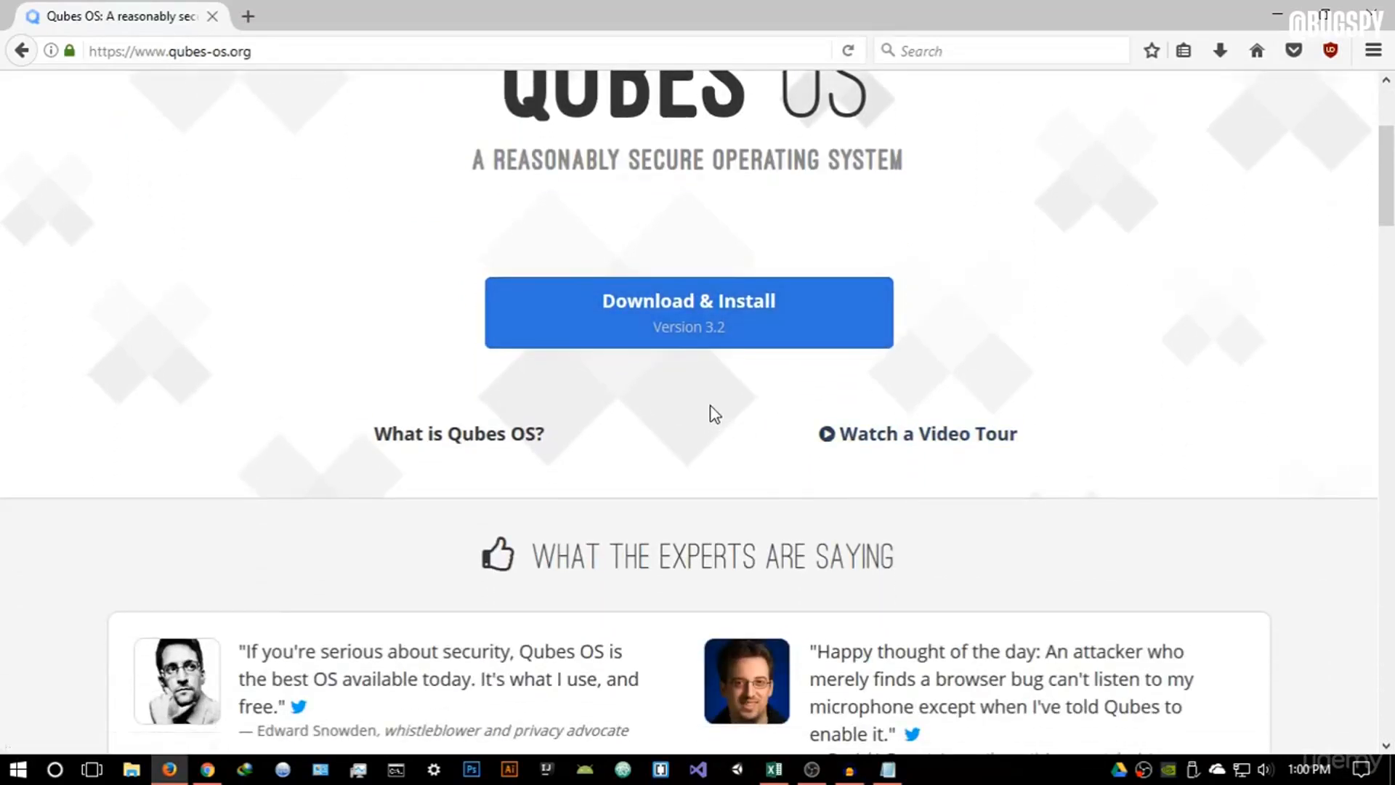
{"action": "left_click", "coordinate": [445, 440]}
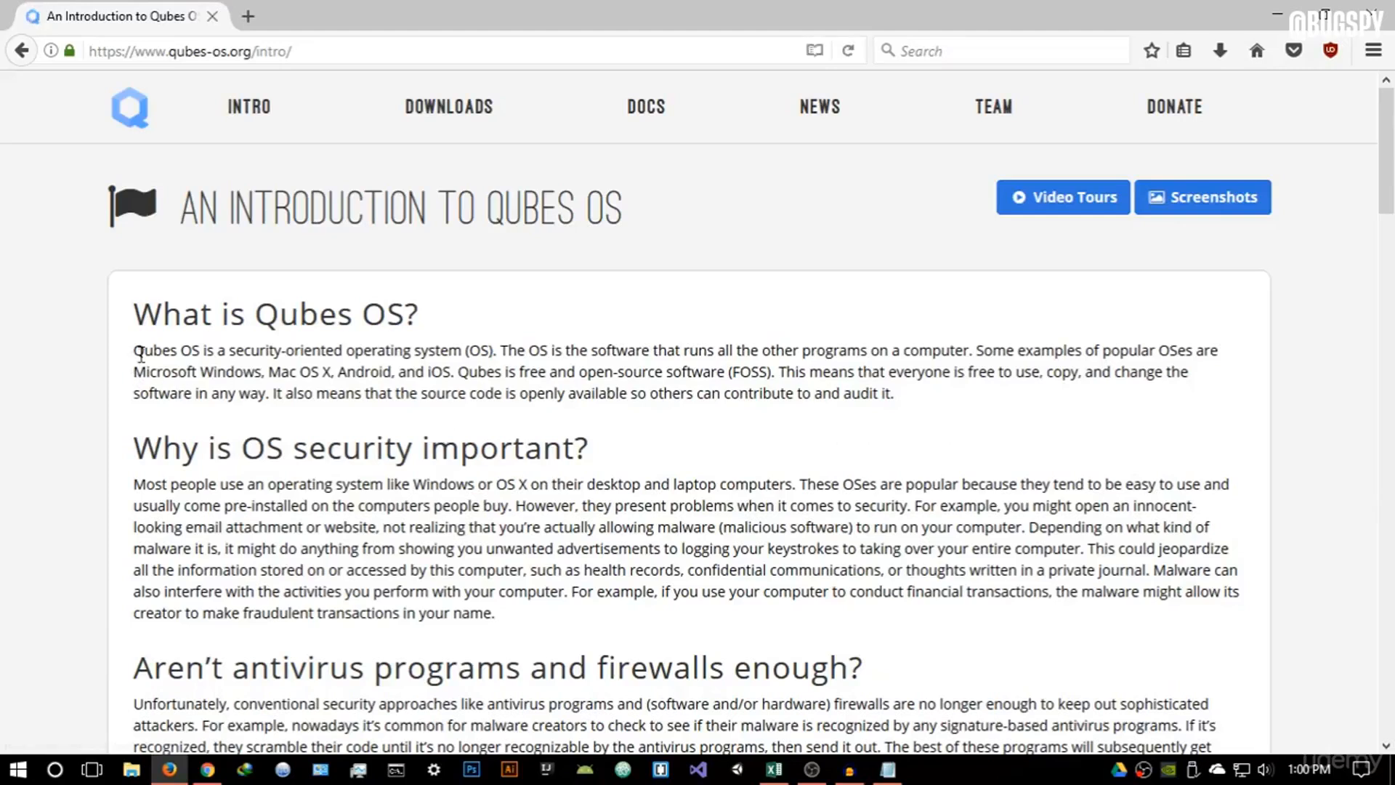
{"action": "left_click_drag", "start_coordinate": [133, 350], "coordinate": [474, 356]}
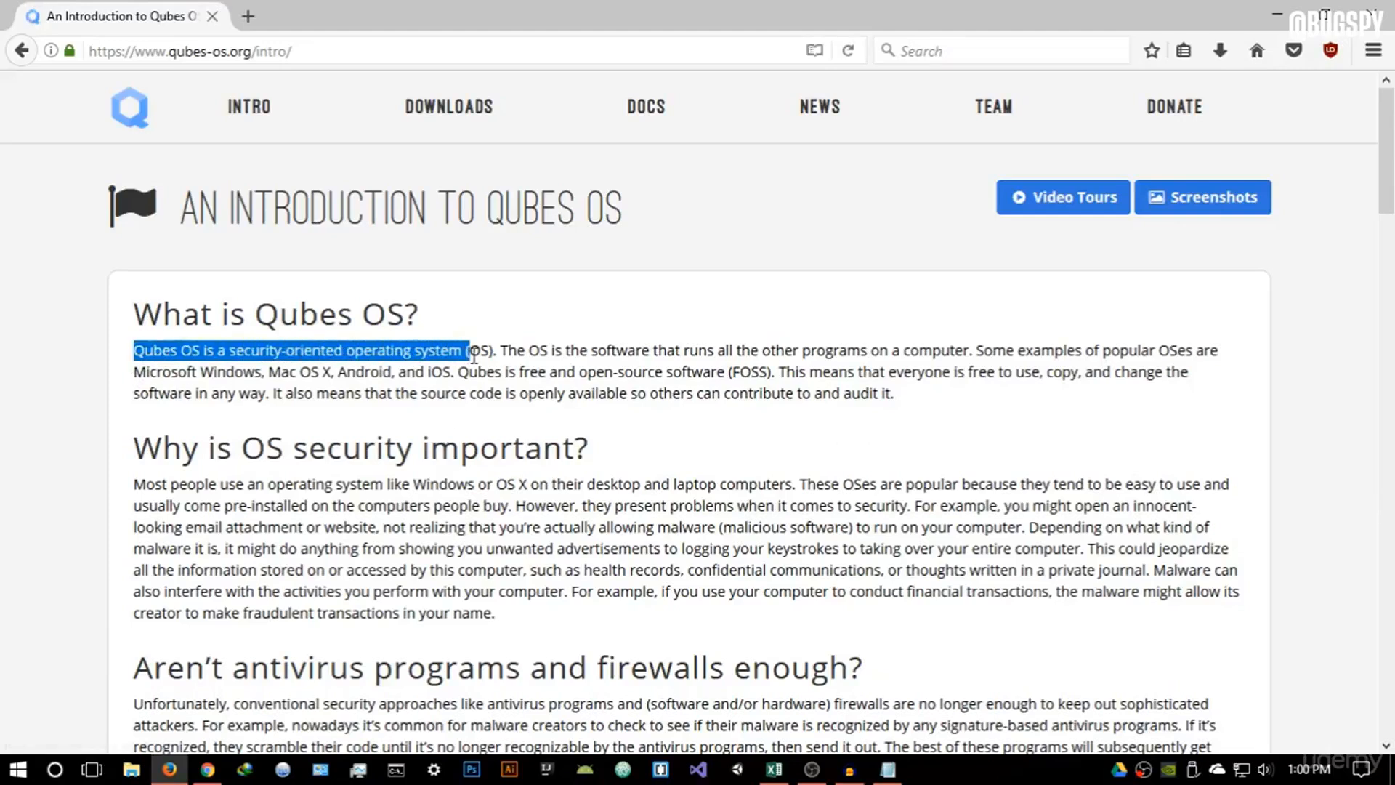
{"action": "left_click", "coordinate": [513, 342]}
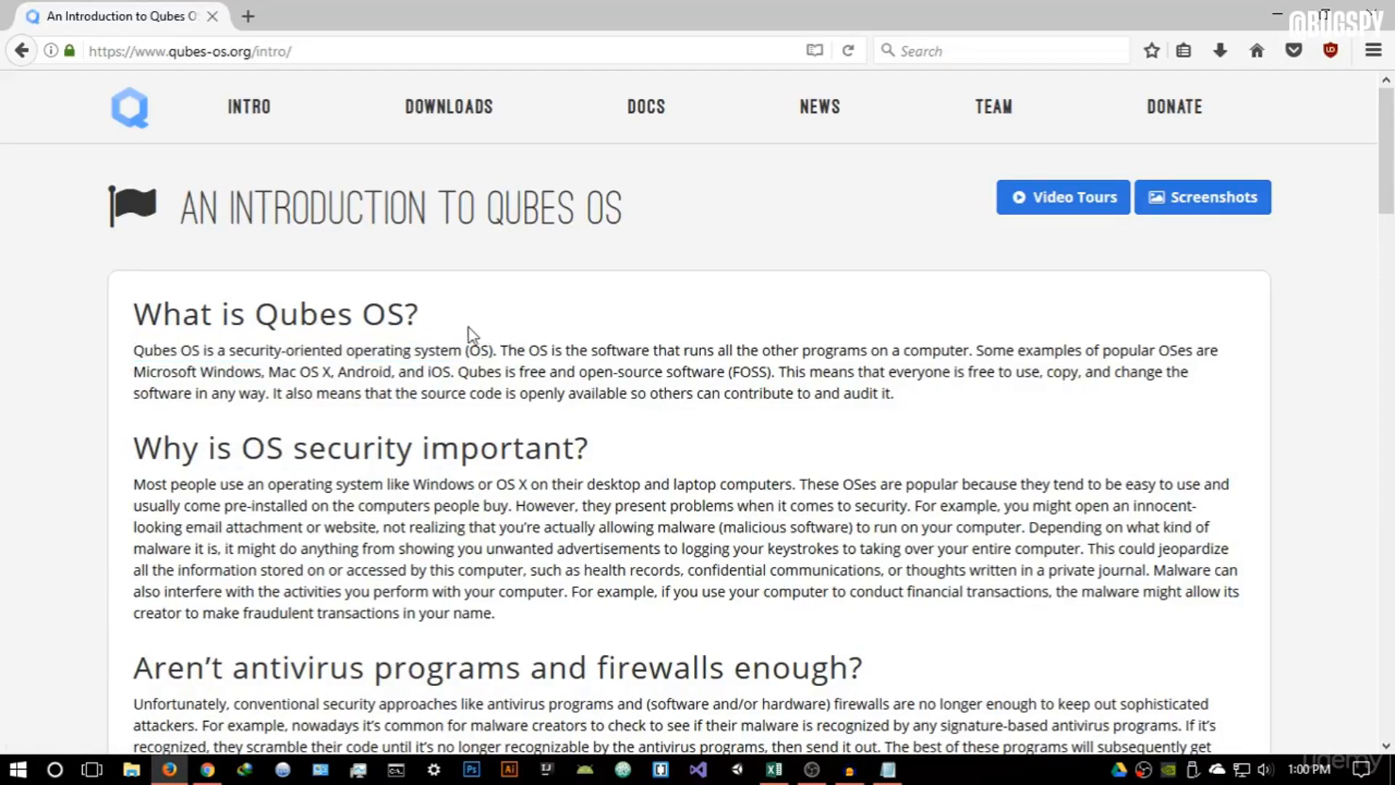
Return to the Qubes OS home page, look over the expert quotes and open the Download & Install page for version 3.2.
{"action": "left_click", "coordinate": [134, 116]}
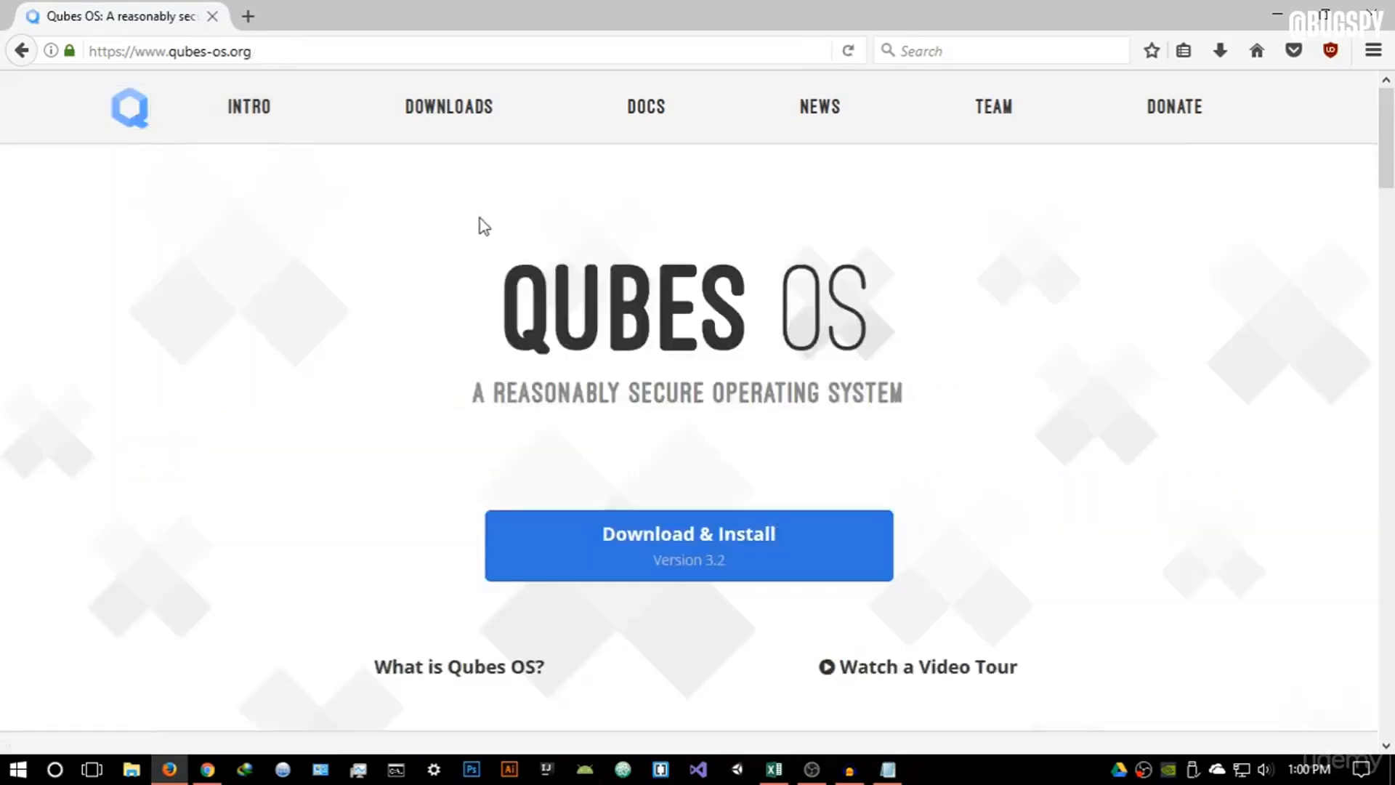
{"action": "scroll", "coordinate": [473, 227], "scroll_direction": "down", "scroll_amount": 5}
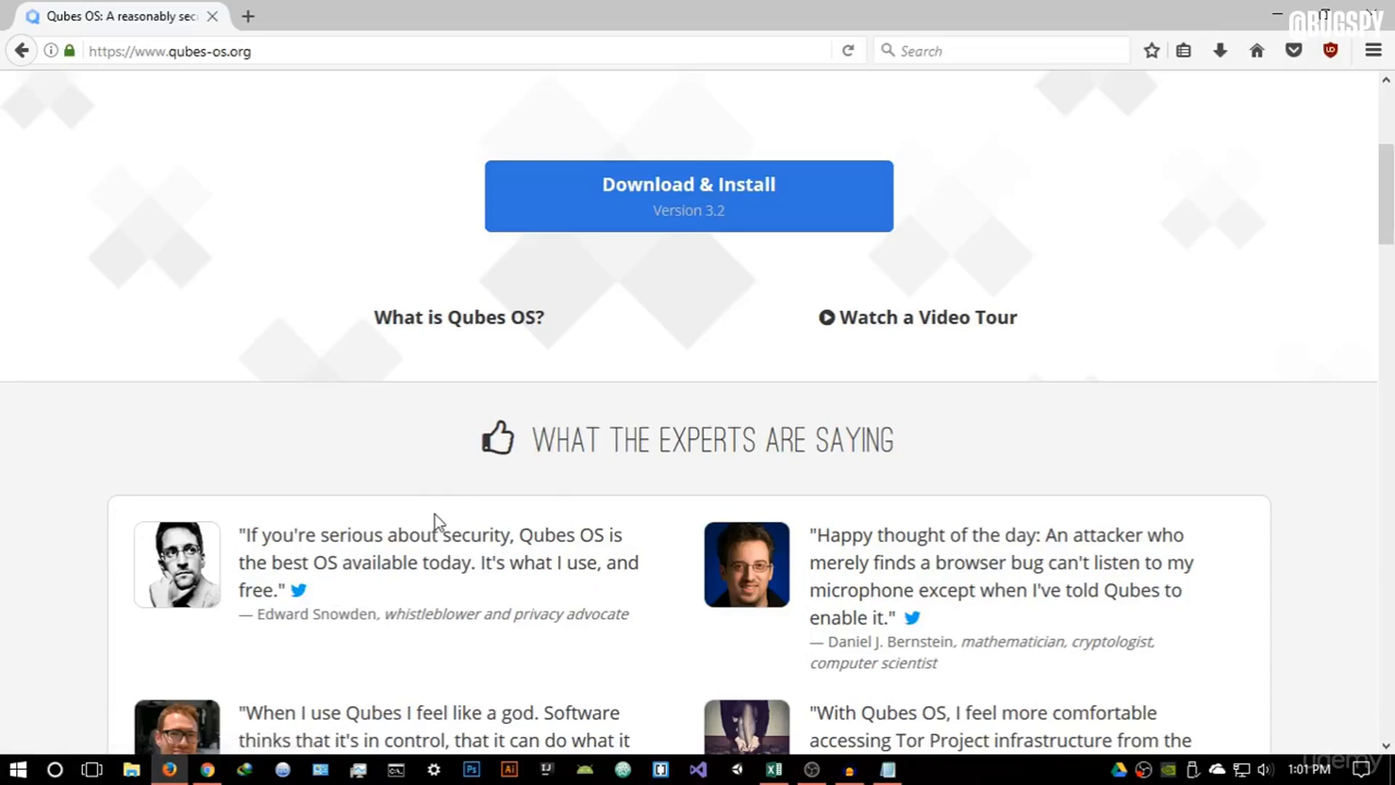
{"action": "scroll", "coordinate": [510, 458], "scroll_direction": "up", "scroll_amount": 5}
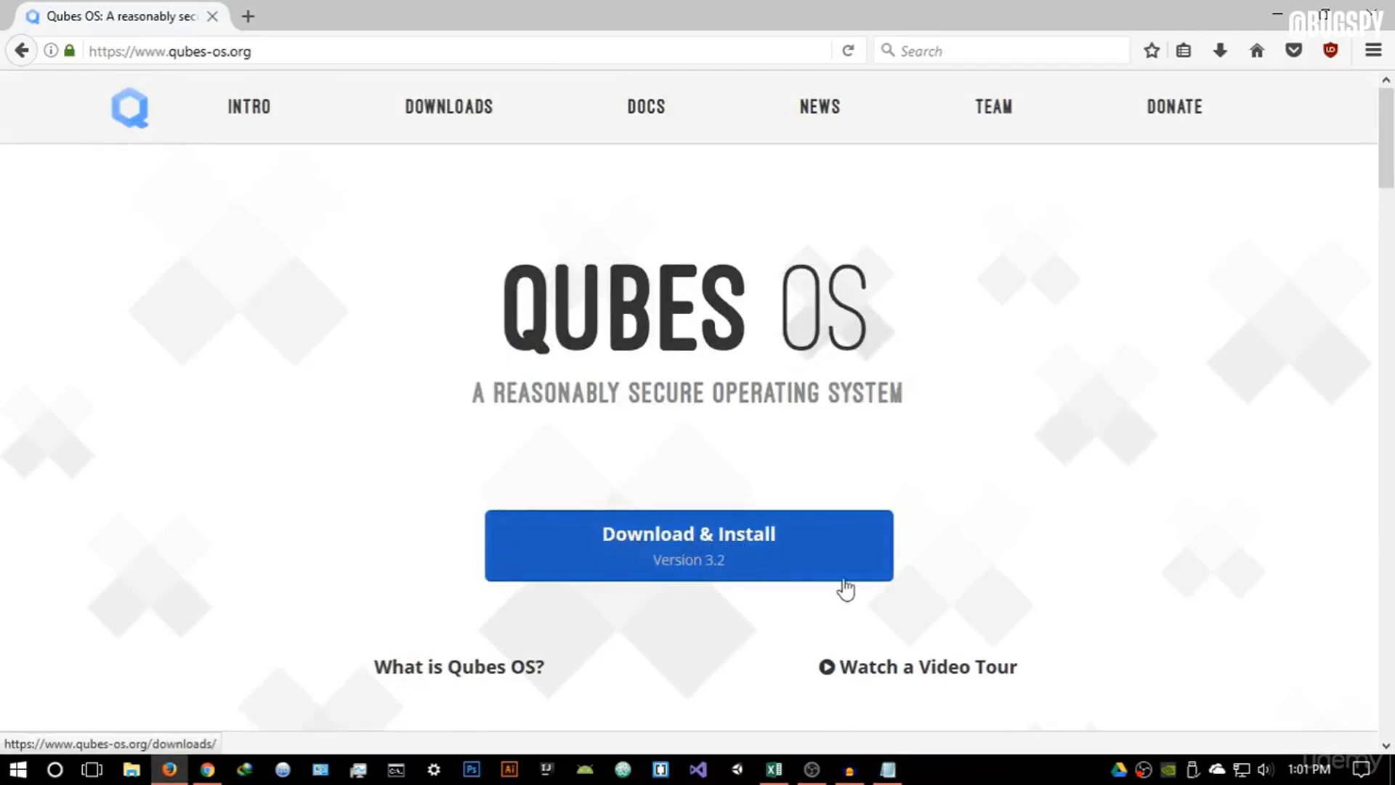
{"action": "left_click", "coordinate": [751, 560]}
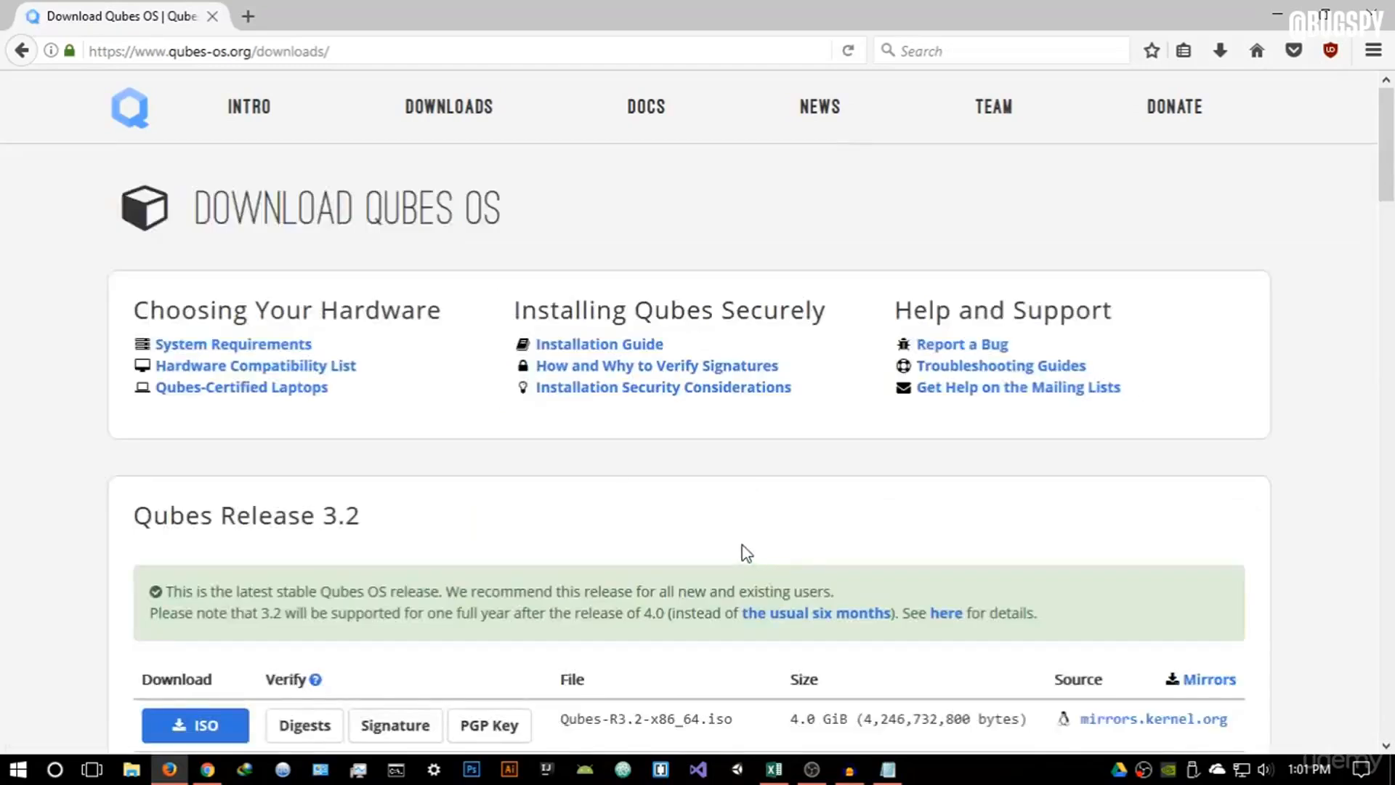
Check the file size of the Qubes Release 3.2 ISO, and open its download prompt and dismiss it without saving.
{"action": "scroll", "coordinate": [552, 441], "scroll_direction": "down", "scroll_amount": 5}
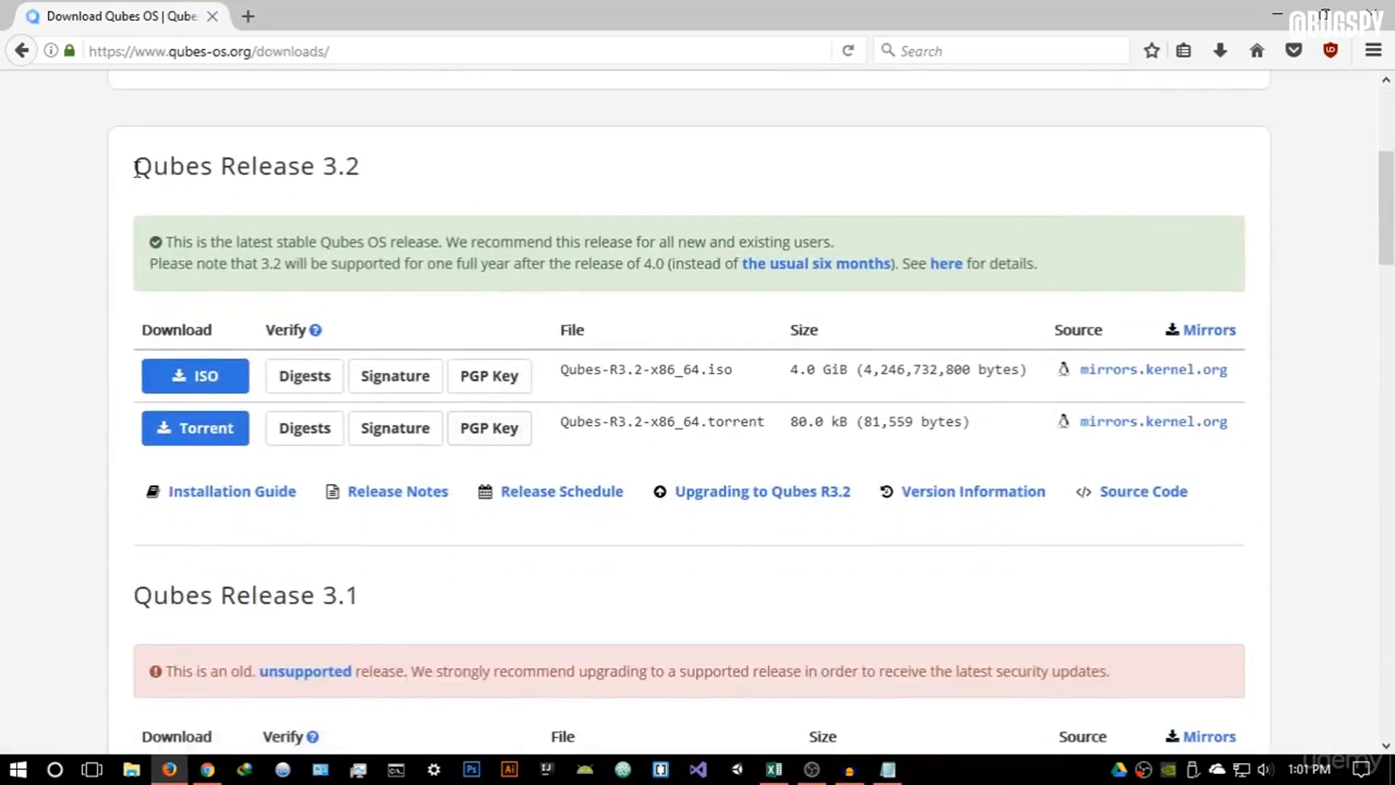
{"action": "mouse_move", "coordinate": [138, 167]}
{"action": "left_mouse_down"}
{"action": "mouse_move", "coordinate": [170, 169]}
{"action": "mouse_move", "coordinate": [137, 167]}
{"action": "left_mouse_up"}
{"action": "left_click_drag", "start_coordinate": [790, 370], "coordinate": [852, 372]}
{"action": "left_click", "coordinate": [850, 385]}
{"action": "left_click", "coordinate": [216, 382]}
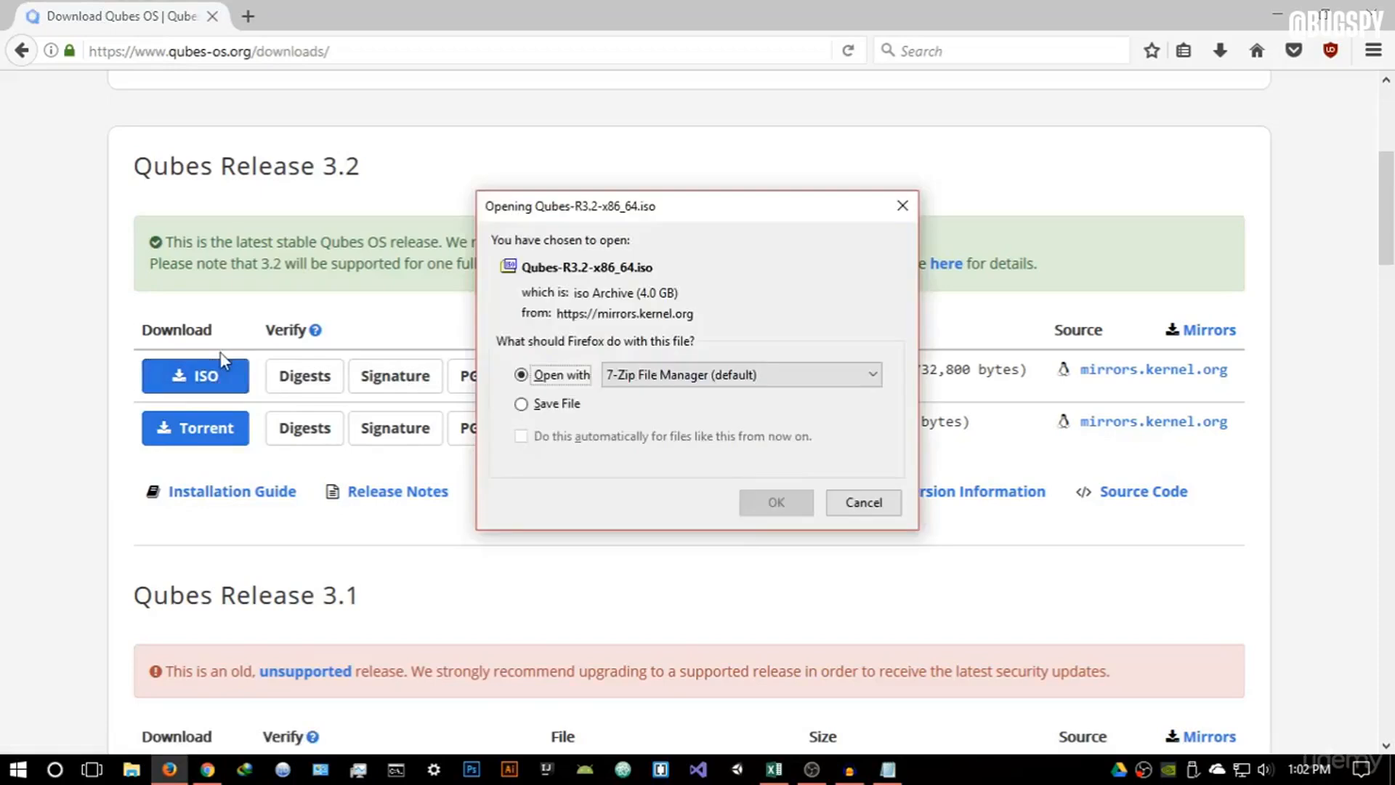
{"action": "left_click", "coordinate": [900, 208]}
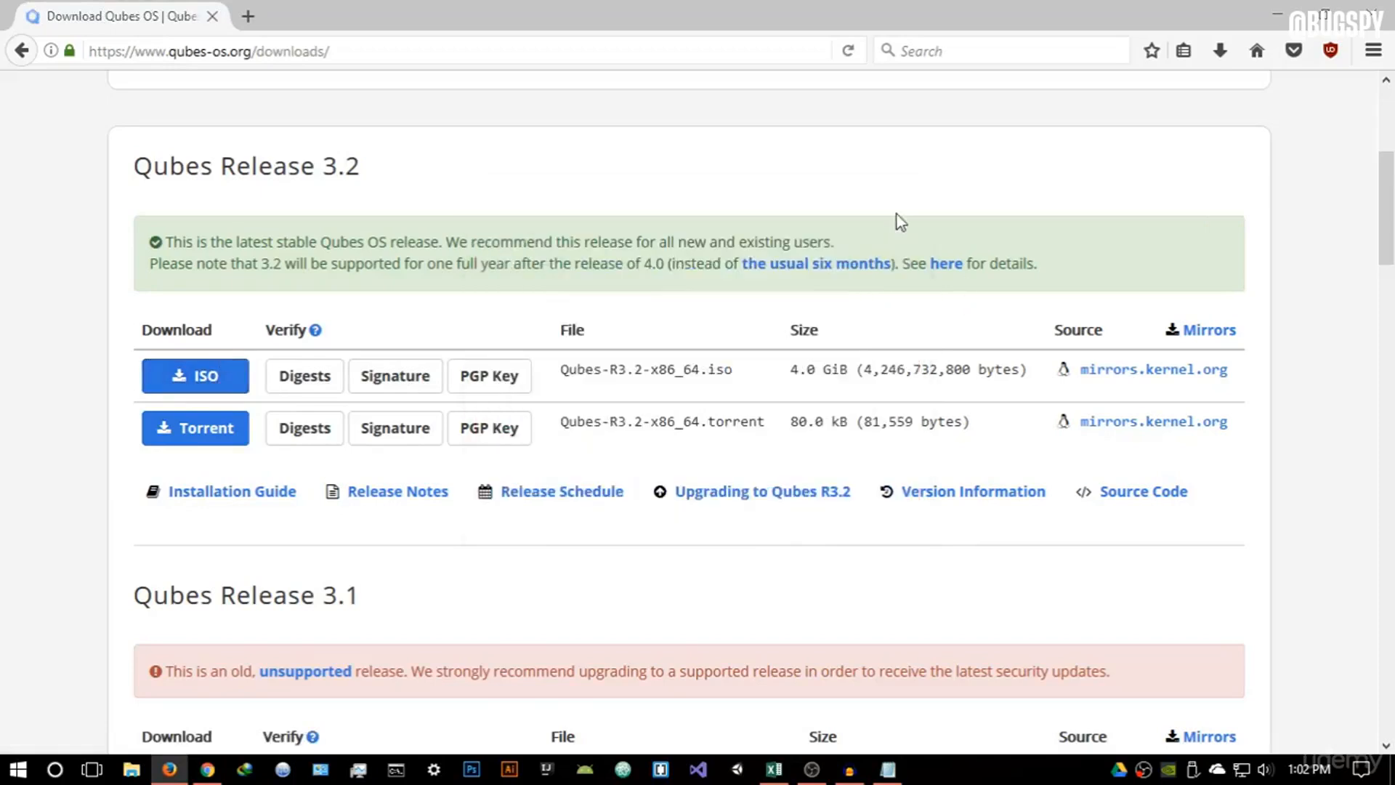
Minimize the browser to see the Qubes ISO file on the desktop, and refresh the desktop.
{"action": "left_click", "coordinate": [1283, 15]}
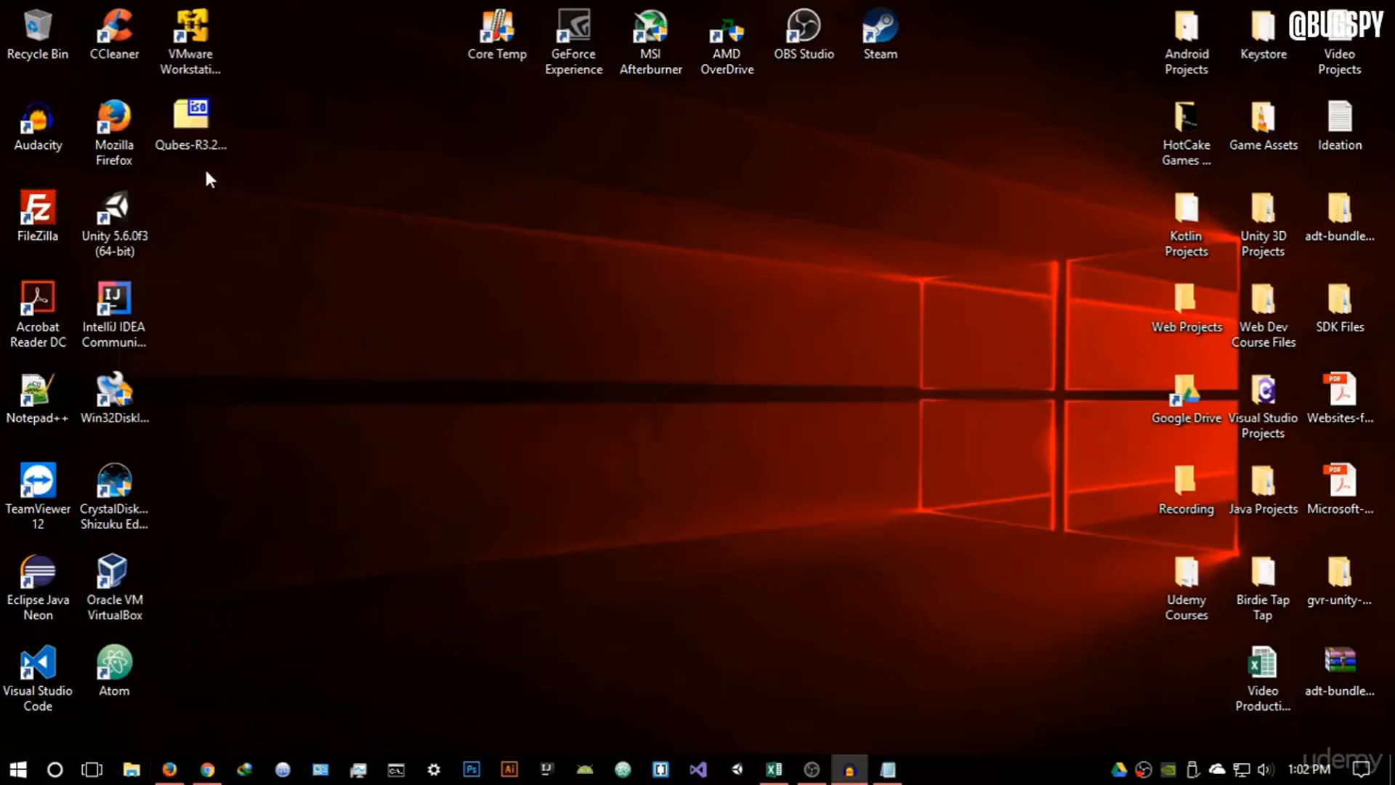
{"action": "right_click", "coordinate": [346, 193]}
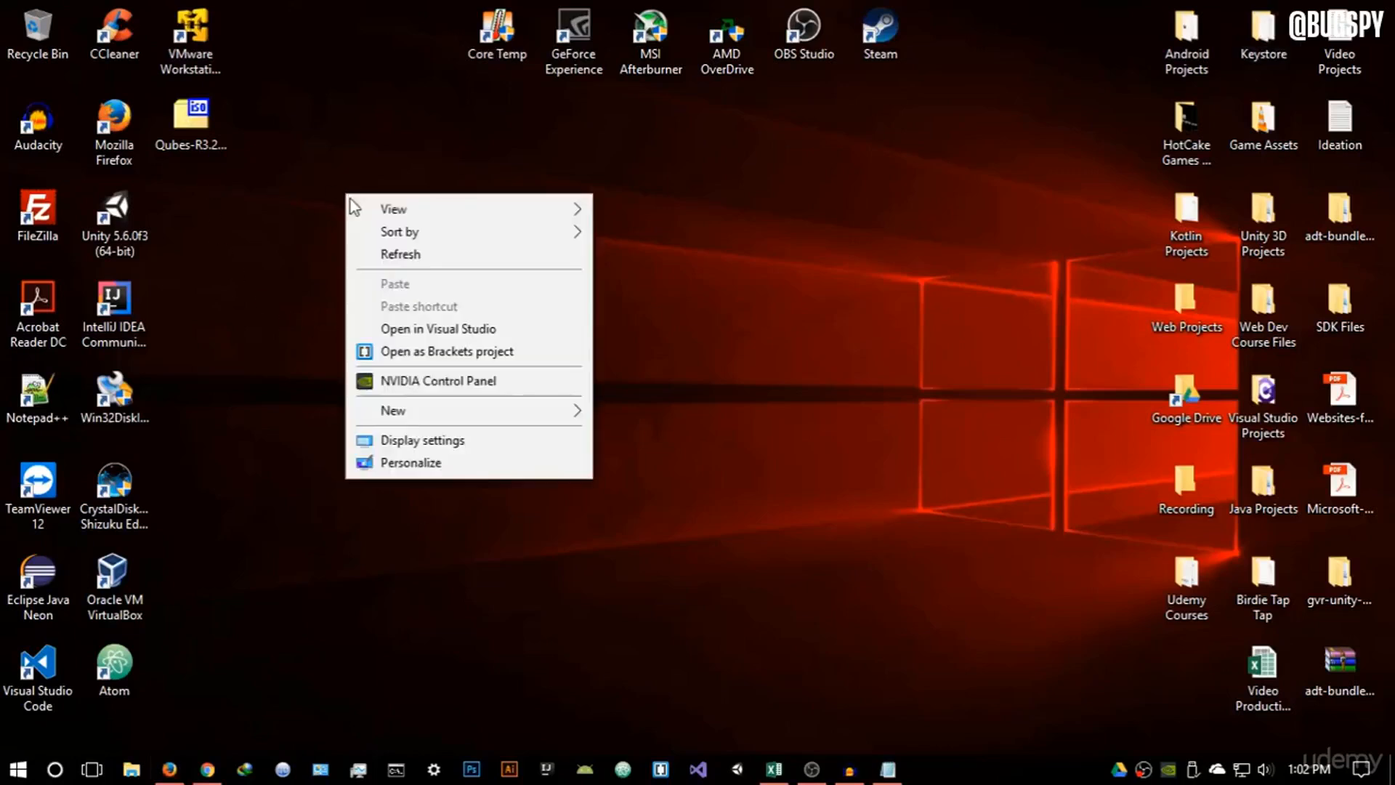
{"action": "left_click", "coordinate": [405, 258]}
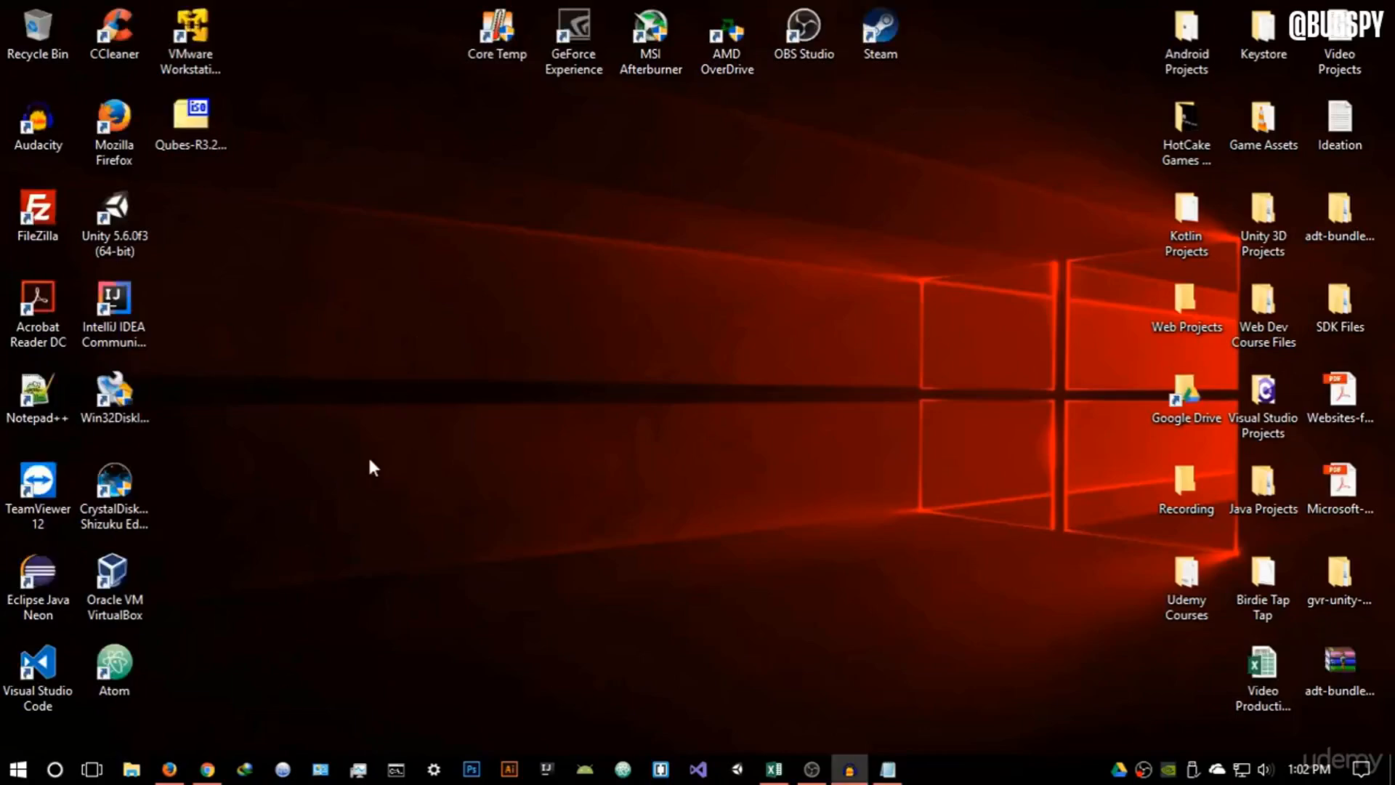
Switch back to the Firefox downloads page and open the Installation Guide listed under Installing Qubes Securely.
{"action": "left_click", "coordinate": [169, 768]}
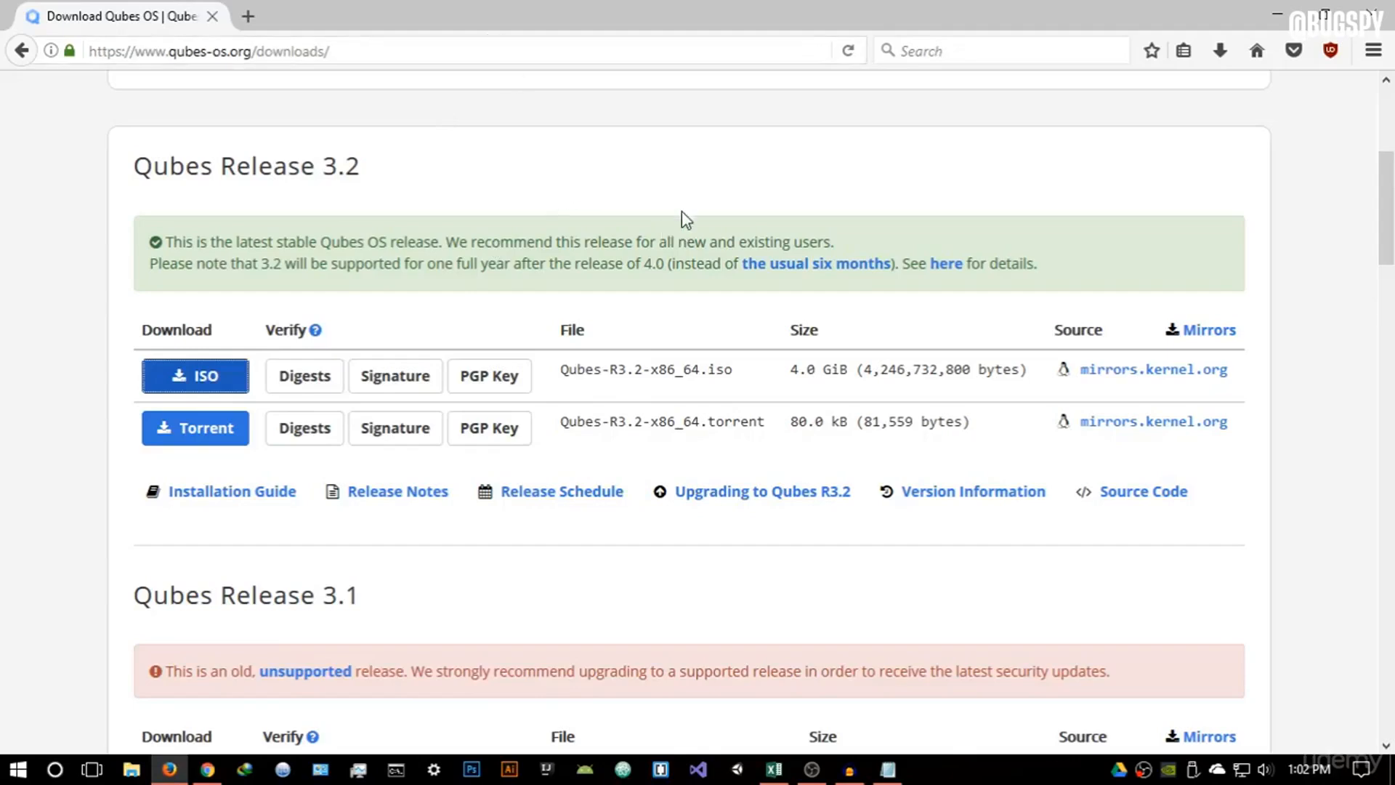
{"action": "scroll", "coordinate": [680, 217], "scroll_direction": "up", "scroll_amount": 5}
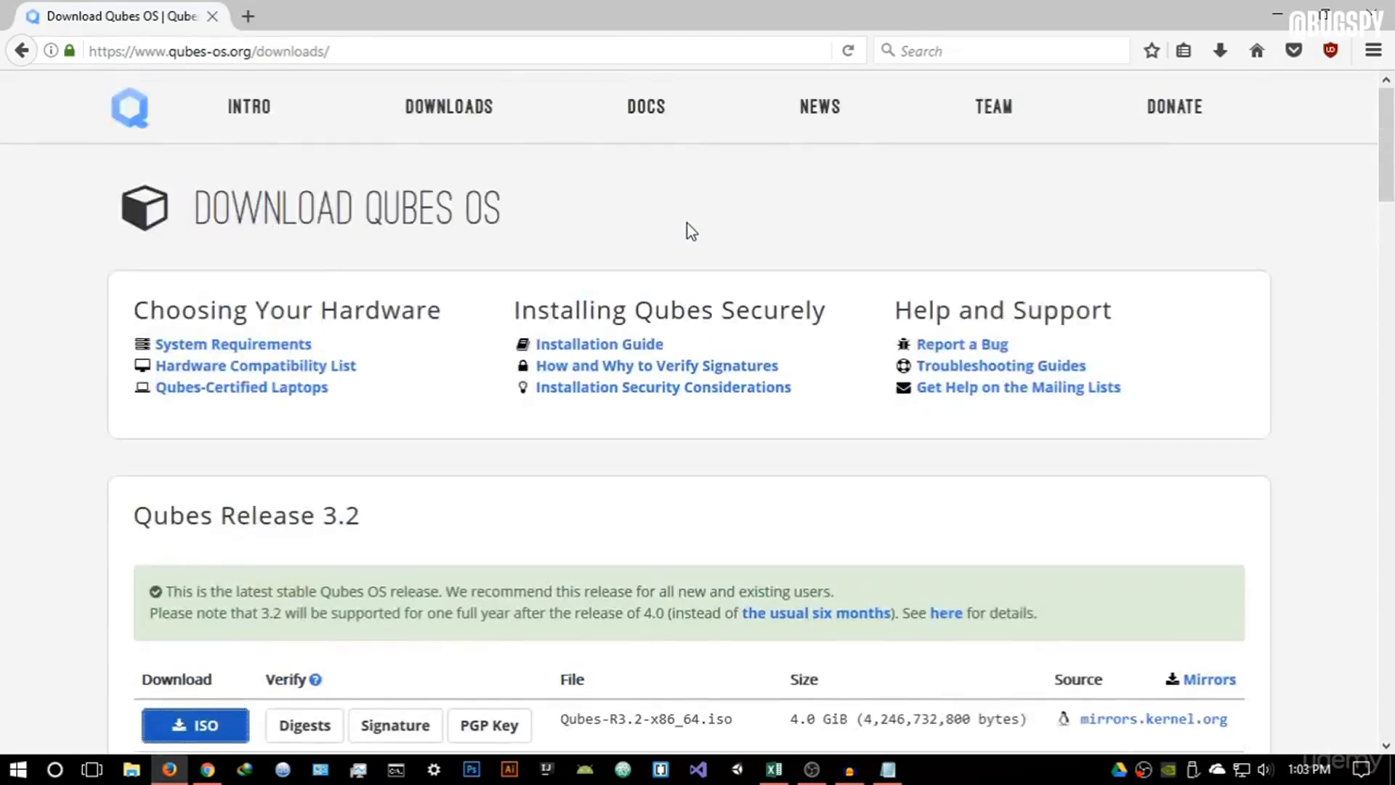
{"action": "scroll", "coordinate": [574, 287], "scroll_direction": "down", "scroll_amount": 3}
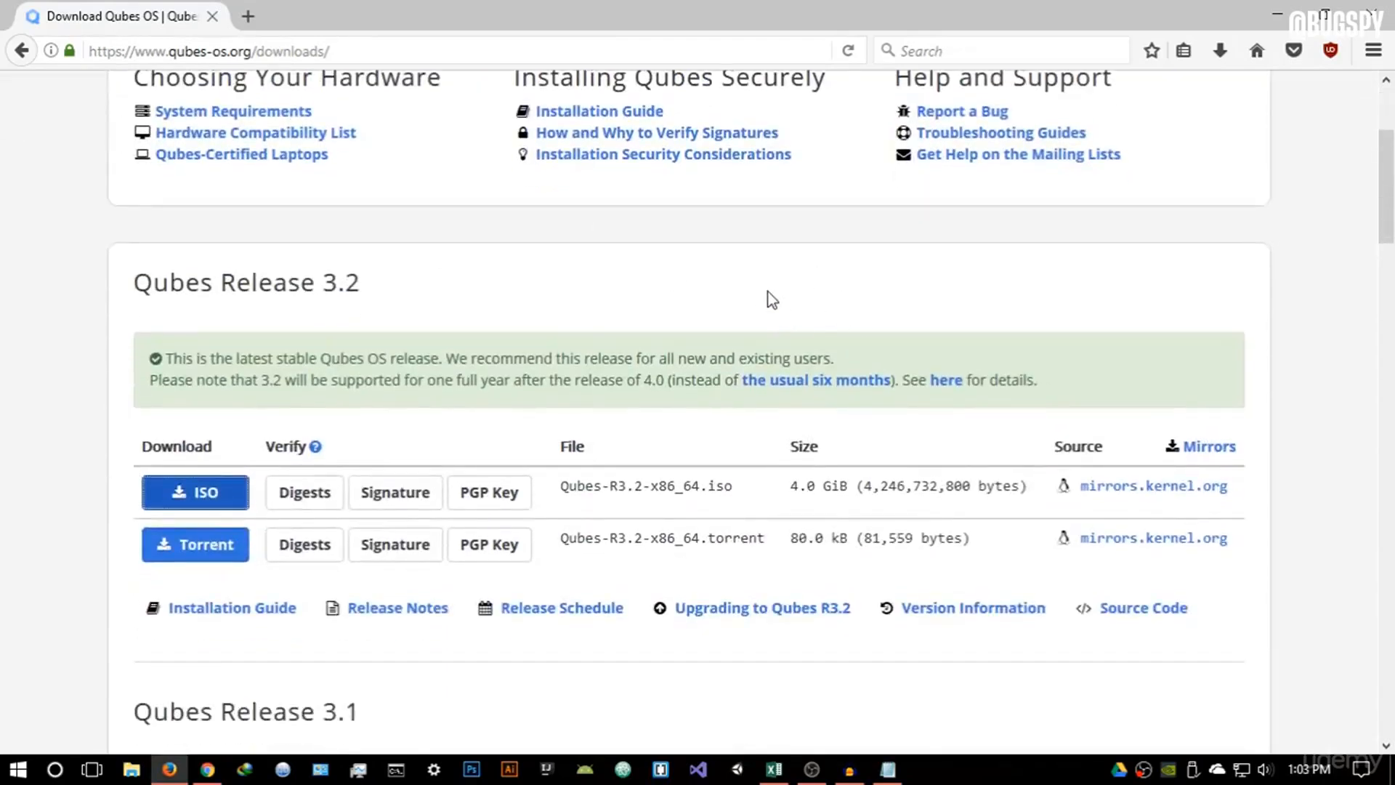
{"action": "scroll", "coordinate": [771, 299], "scroll_direction": "up", "scroll_amount": 3}
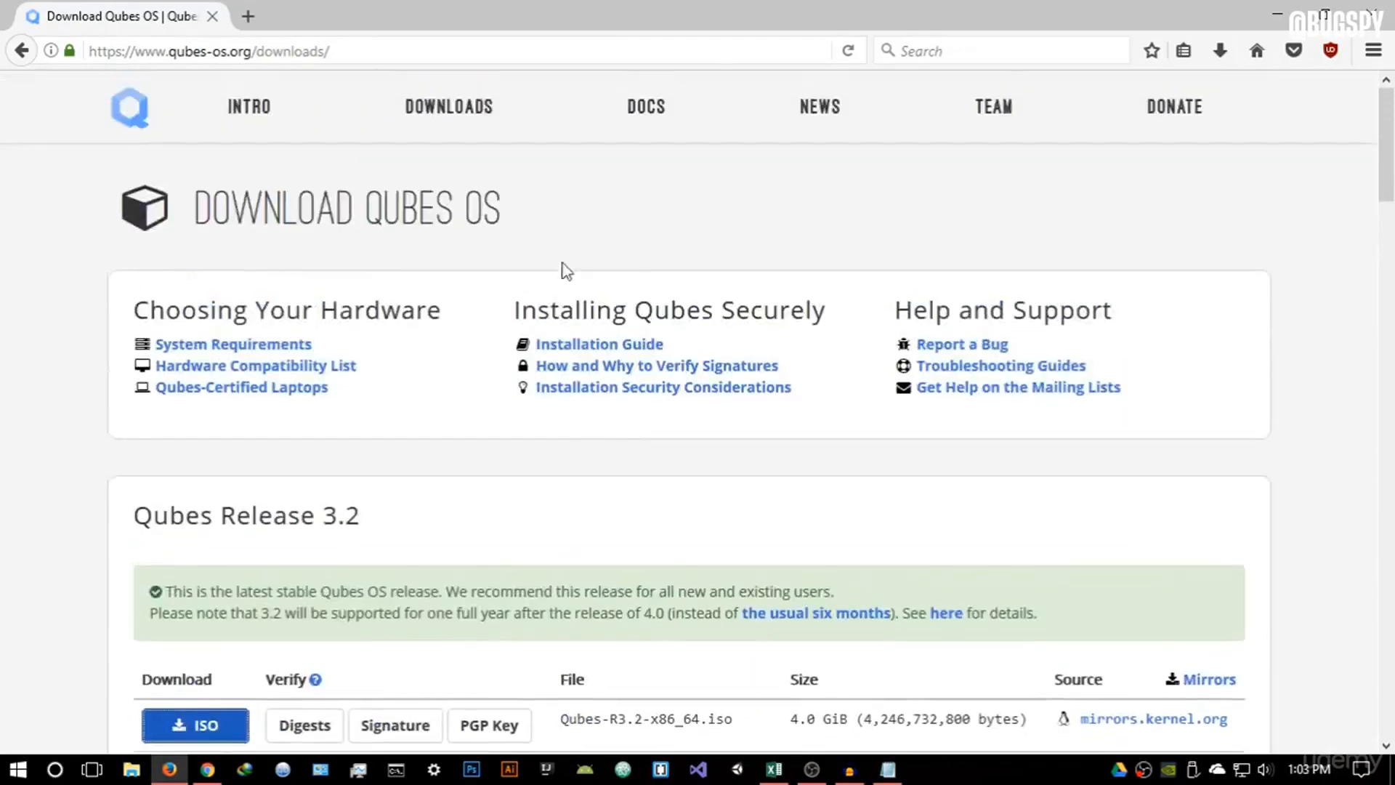
{"action": "left_click", "coordinate": [602, 346]}
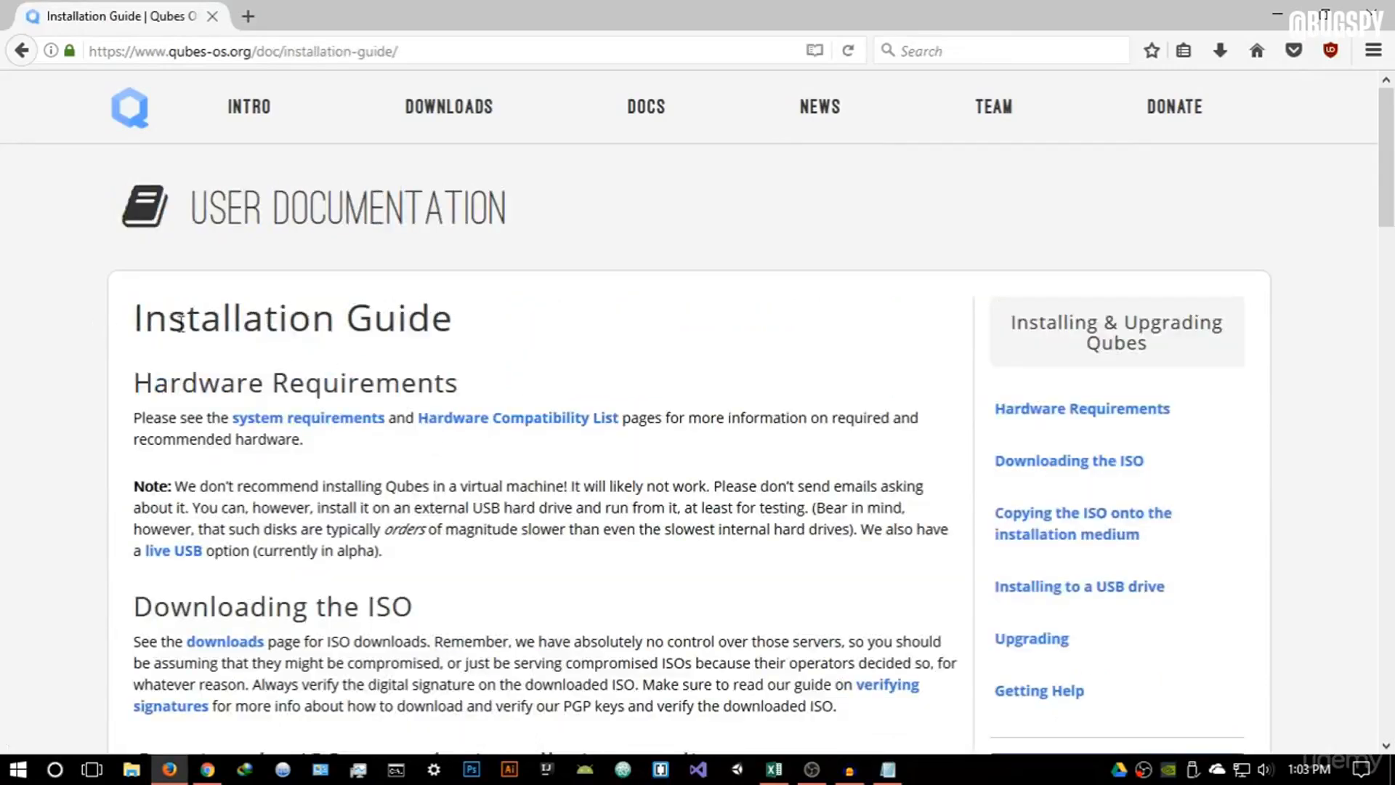
Look through the Installation Guide, examining the section on copying the ISO onto the installation medium.
{"action": "scroll", "coordinate": [438, 334], "scroll_direction": "down", "scroll_amount": 5}
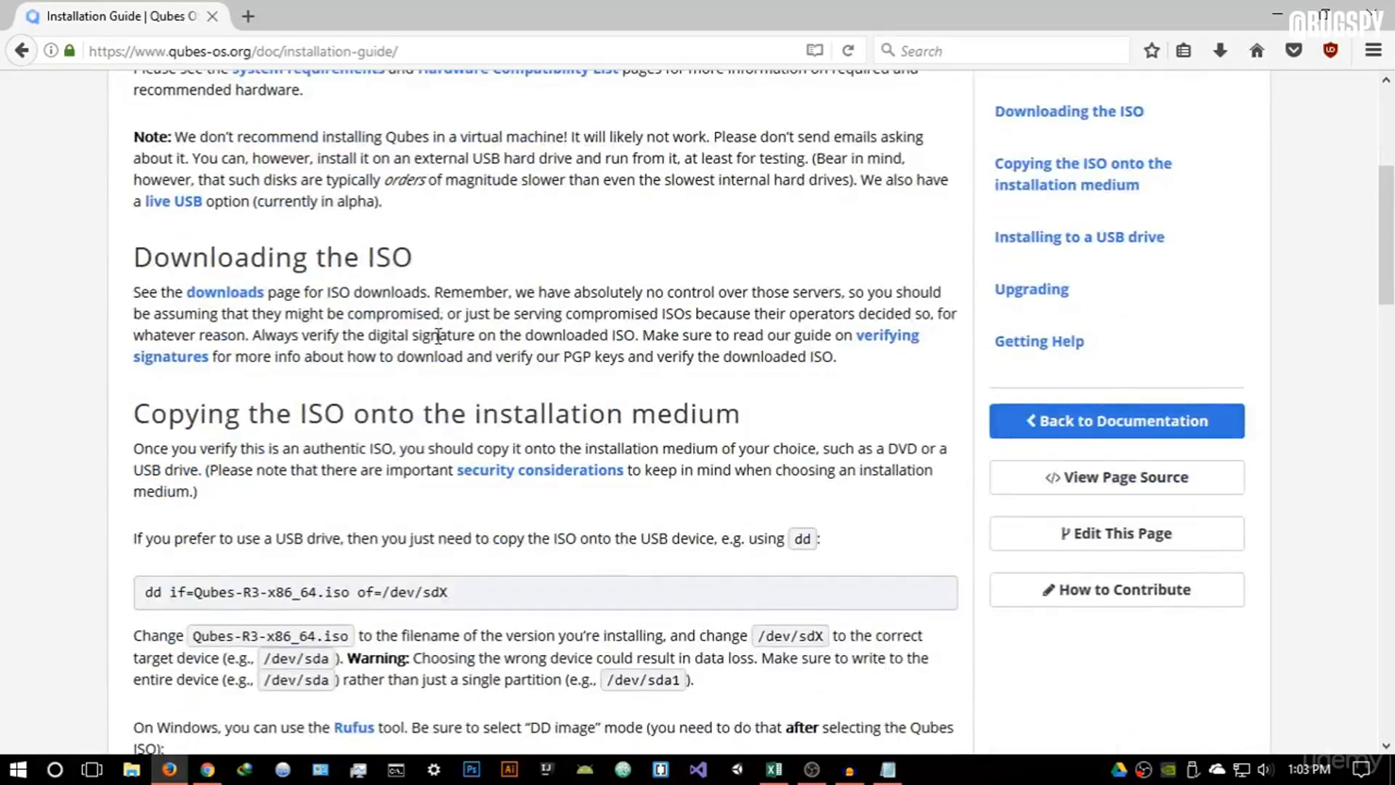
{"action": "scroll", "coordinate": [438, 335], "scroll_direction": "down", "scroll_amount": 3}
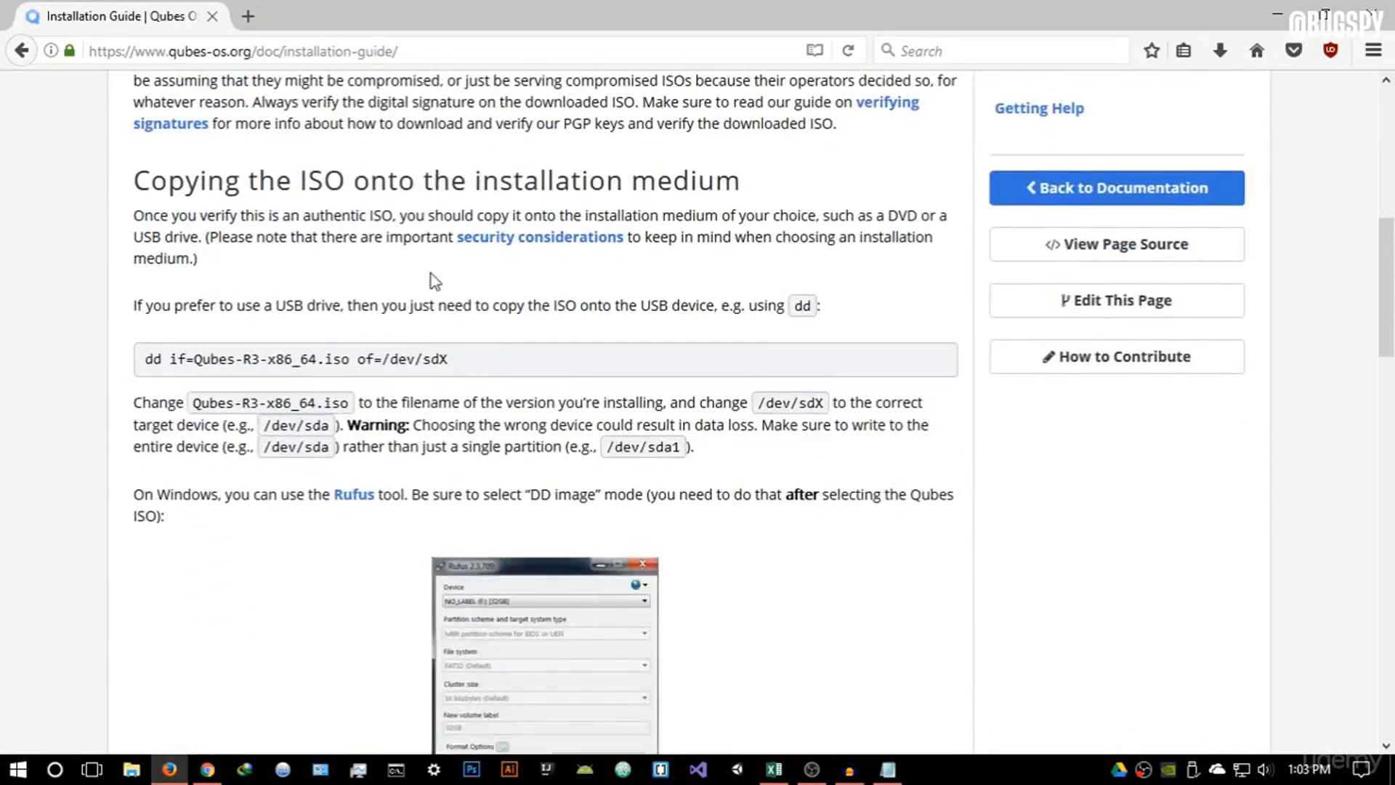
{"action": "scroll", "coordinate": [399, 239], "scroll_direction": "down", "scroll_amount": 9}
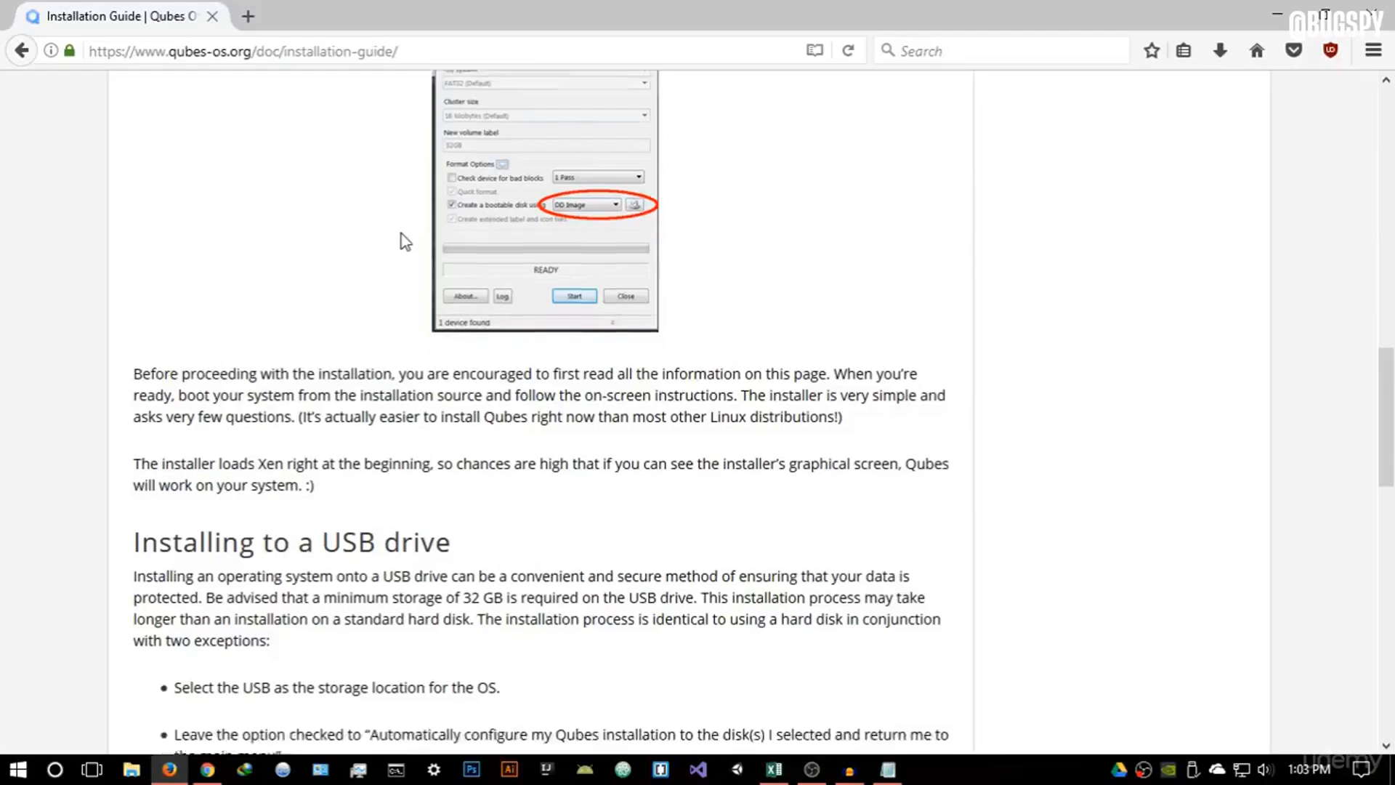
{"action": "scroll", "coordinate": [414, 246], "scroll_direction": "up", "scroll_amount": 7}
{"action": "scroll", "coordinate": [192, 211], "scroll_direction": "up", "scroll_amount": 3}
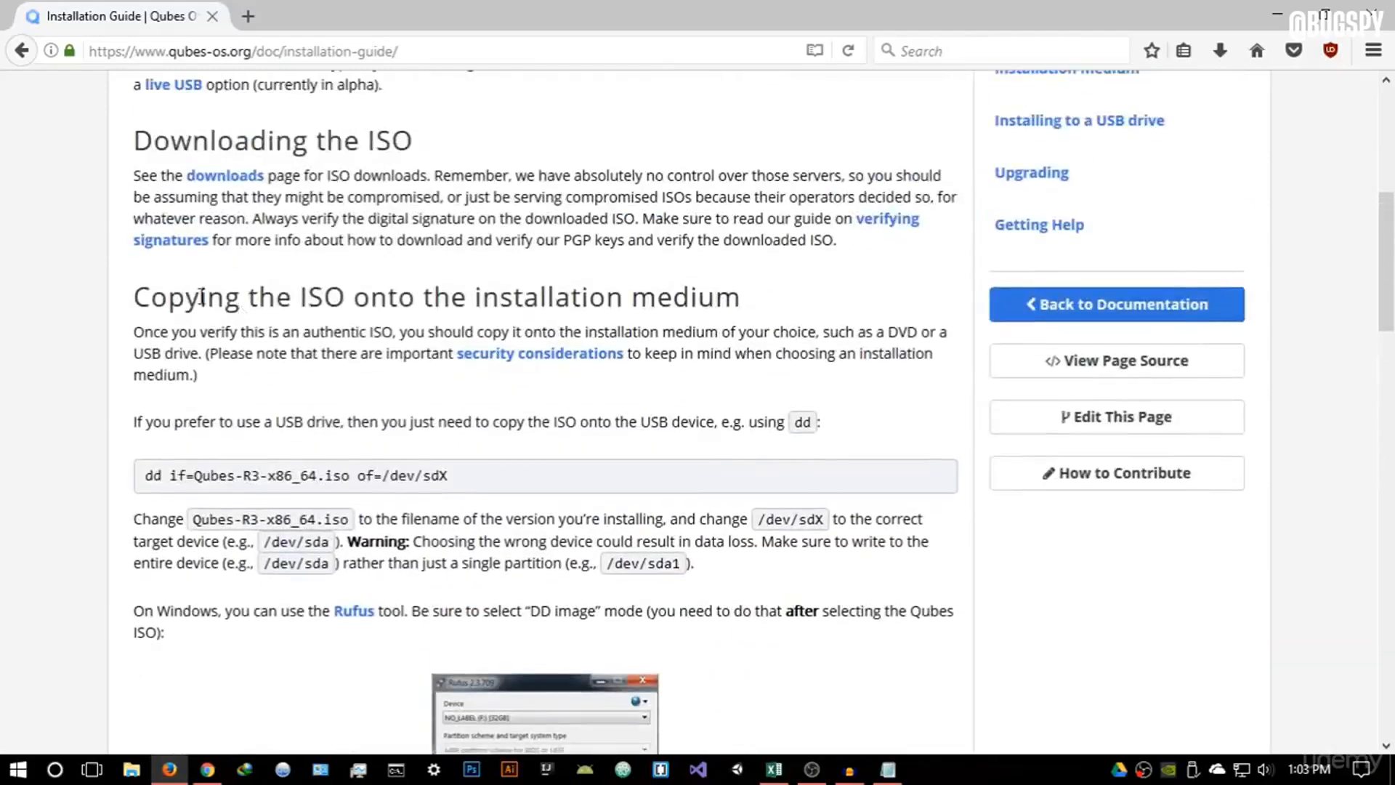
{"action": "left_click_drag", "start_coordinate": [735, 300], "coordinate": [106, 302]}
{"action": "scroll", "coordinate": [571, 381], "scroll_direction": "down", "scroll_amount": 2}
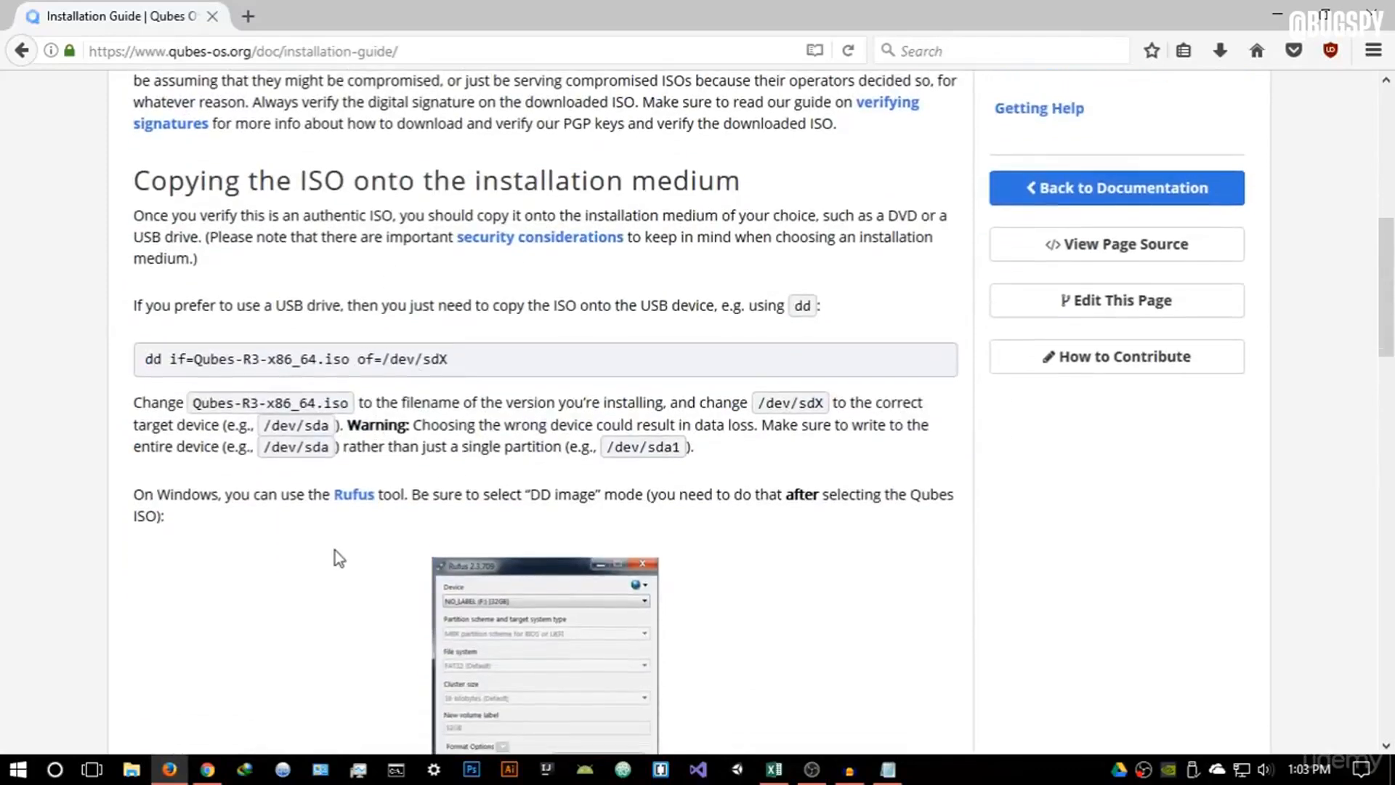
Open the guide's Rufus link in a new tab and look over the Rufus website.
{"action": "right_click", "coordinate": [361, 509]}
{"action": "left_click", "coordinate": [385, 515]}
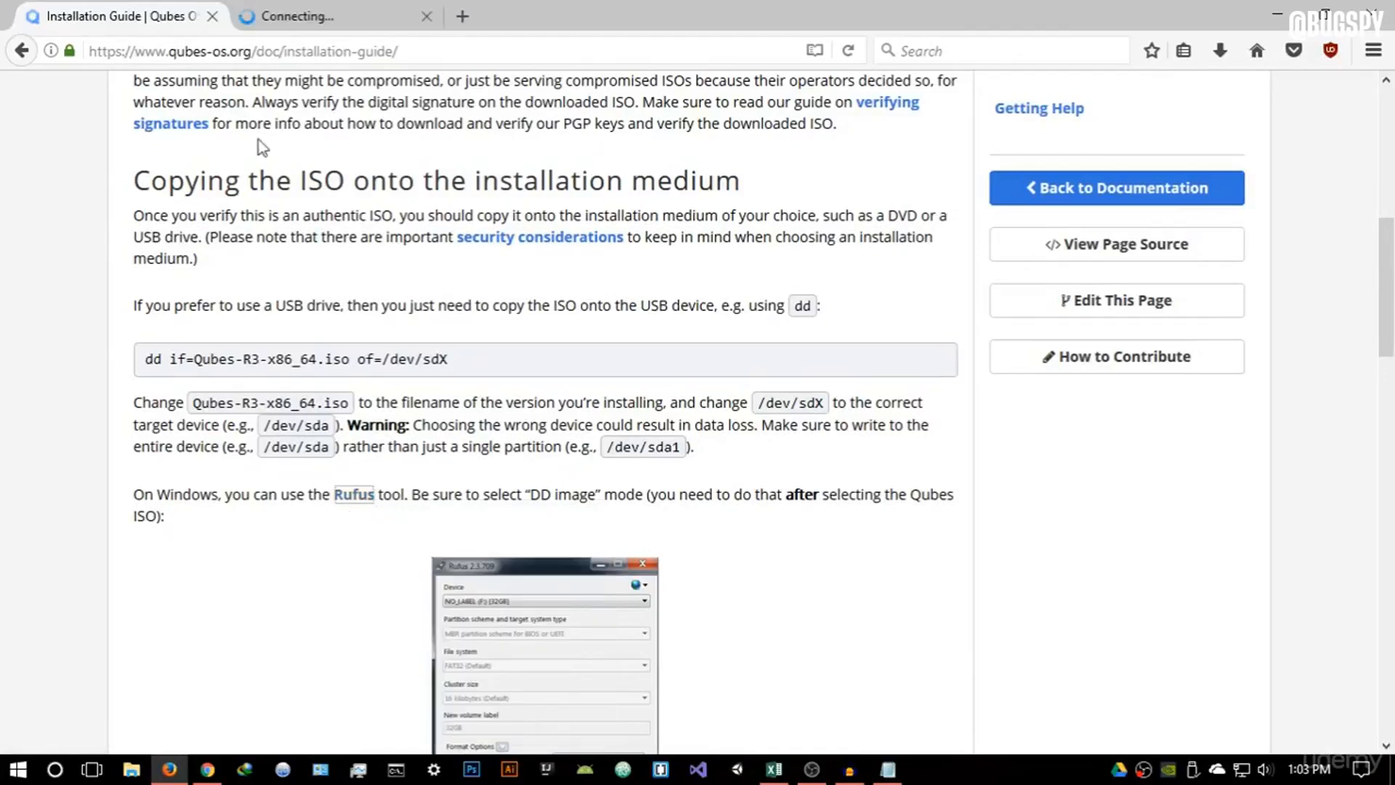
{"action": "left_click", "coordinate": [283, 22]}
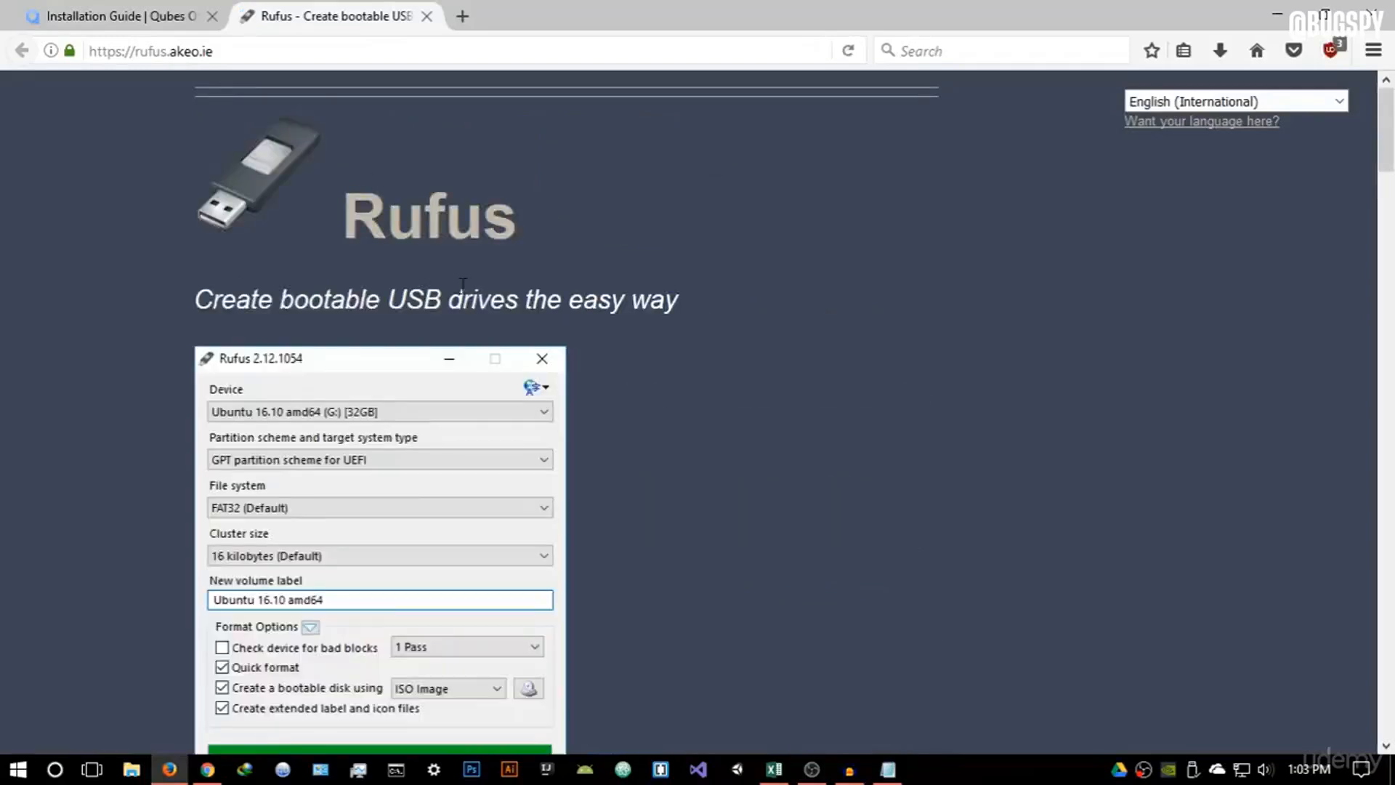
{"action": "scroll", "coordinate": [465, 287], "scroll_direction": "down", "scroll_amount": 3}
{"action": "scroll", "coordinate": [459, 281], "scroll_direction": "up", "scroll_amount": 2}
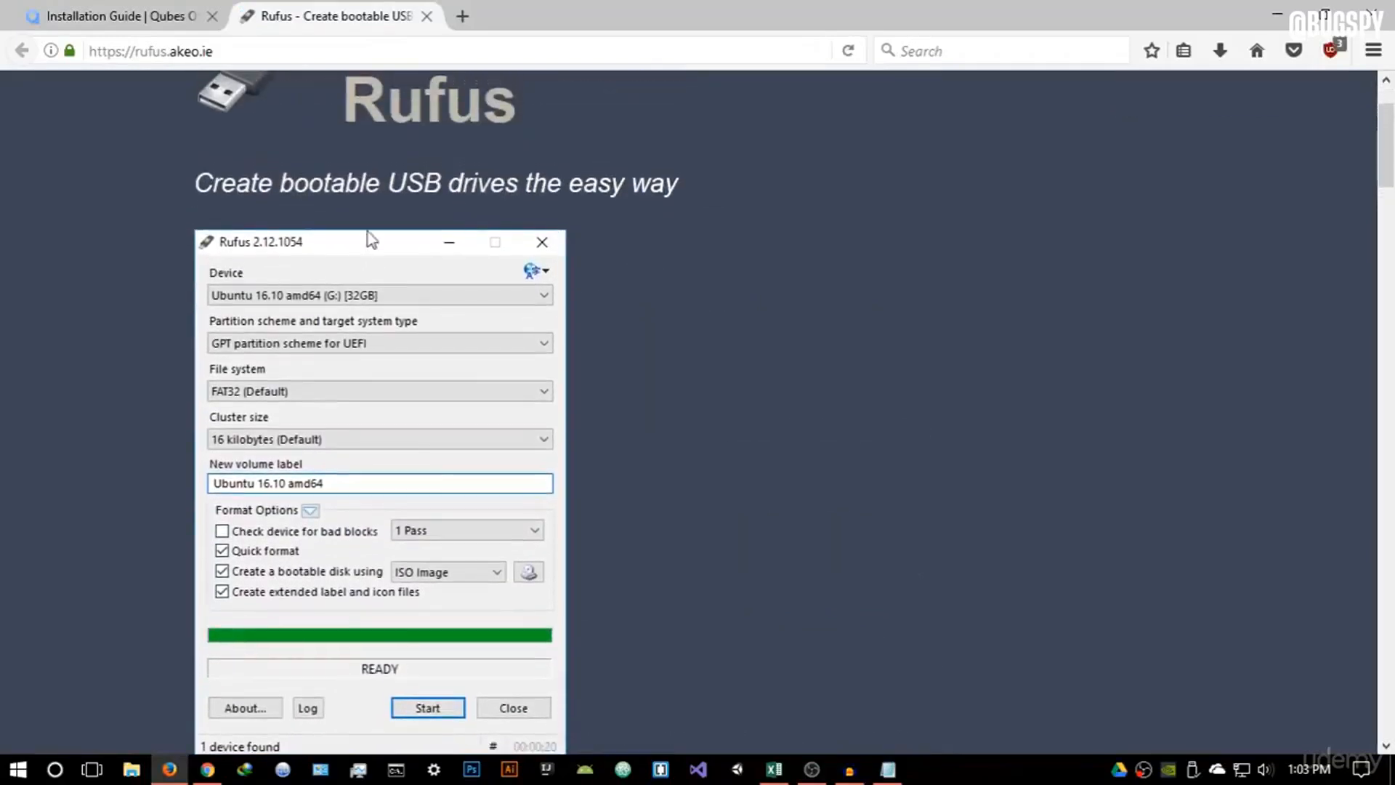
Download Rufus 2.15 from the Download section of the Rufus website and save rufus-2.15.exe.
{"action": "scroll", "coordinate": [635, 212], "scroll_direction": "down", "scroll_amount": 5}
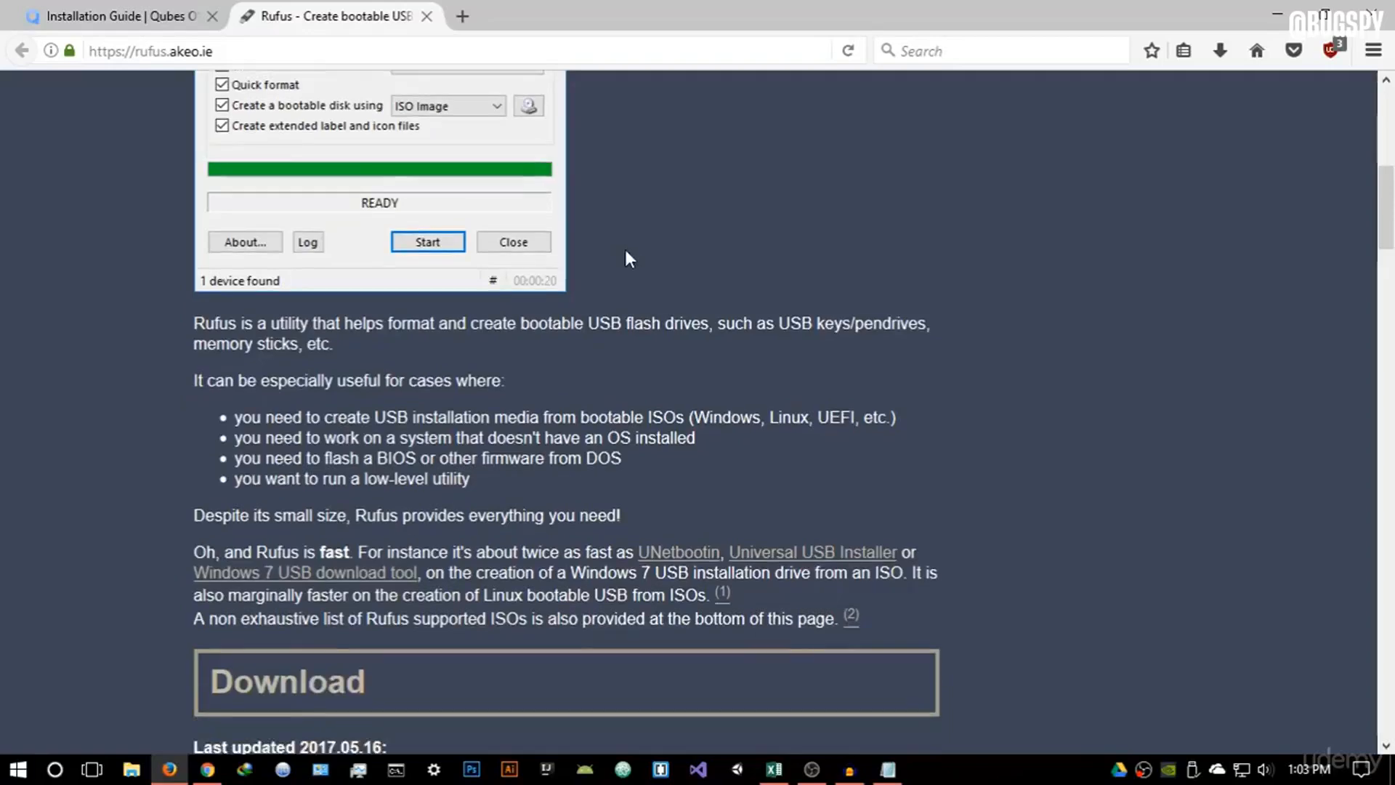
{"action": "scroll", "coordinate": [450, 232], "scroll_direction": "down", "scroll_amount": 5}
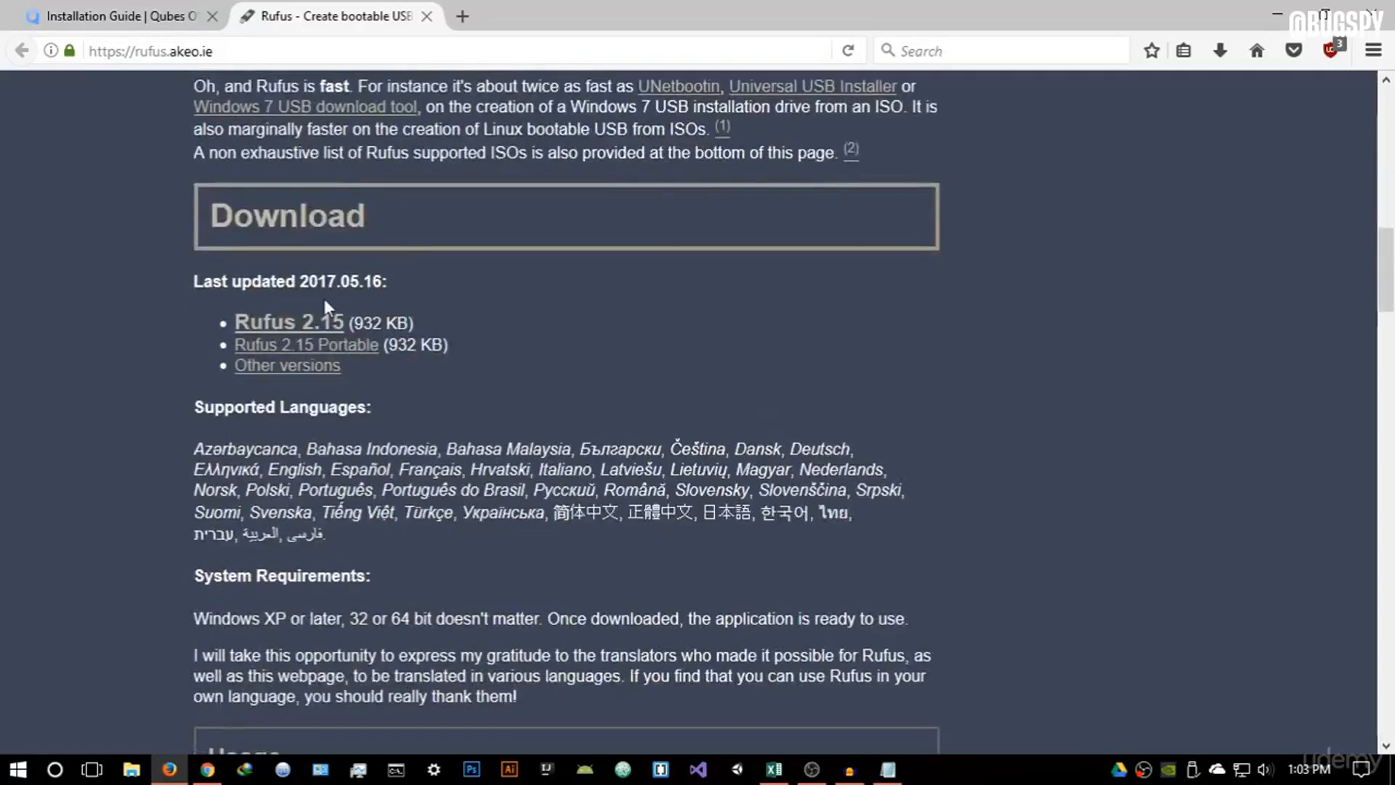
{"action": "left_click", "coordinate": [339, 328]}
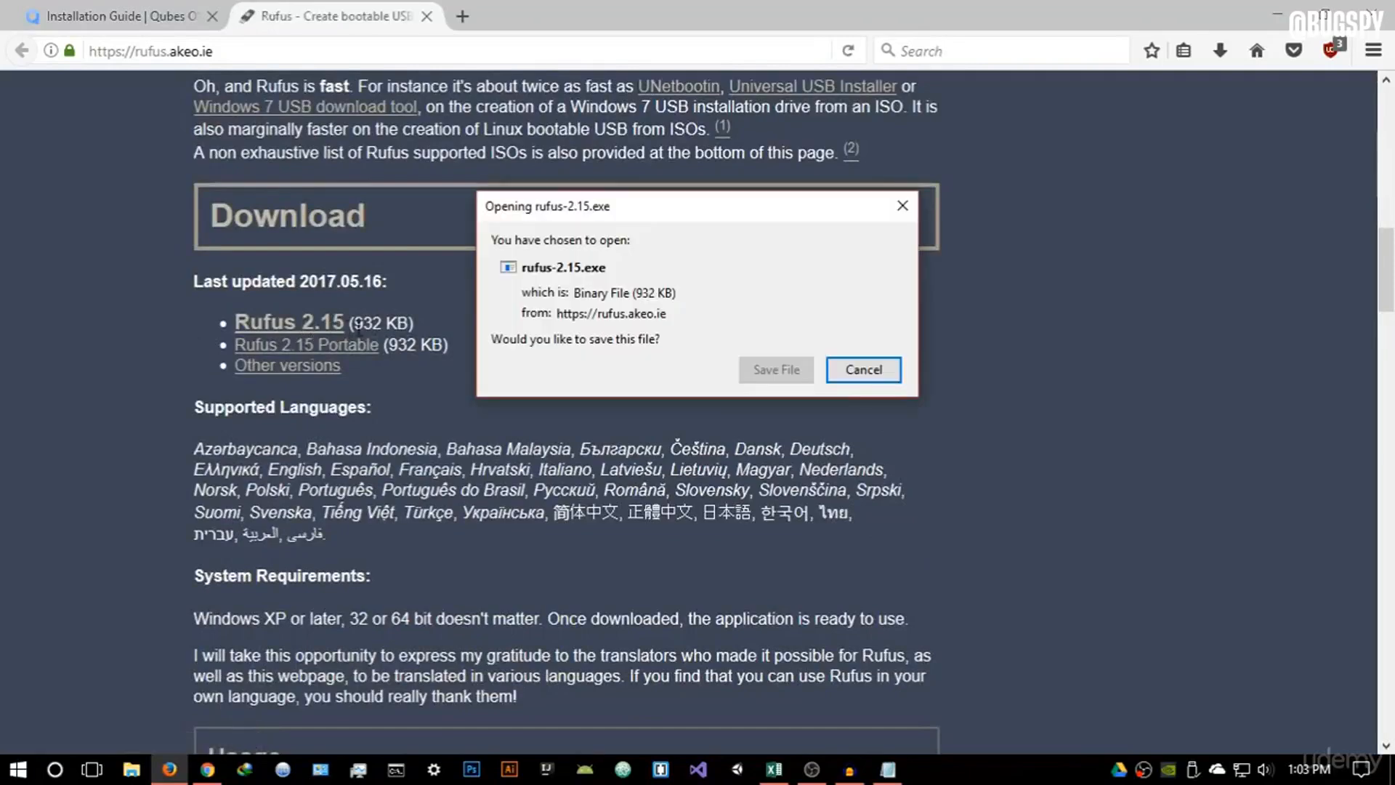
{"action": "left_click", "coordinate": [776, 369]}
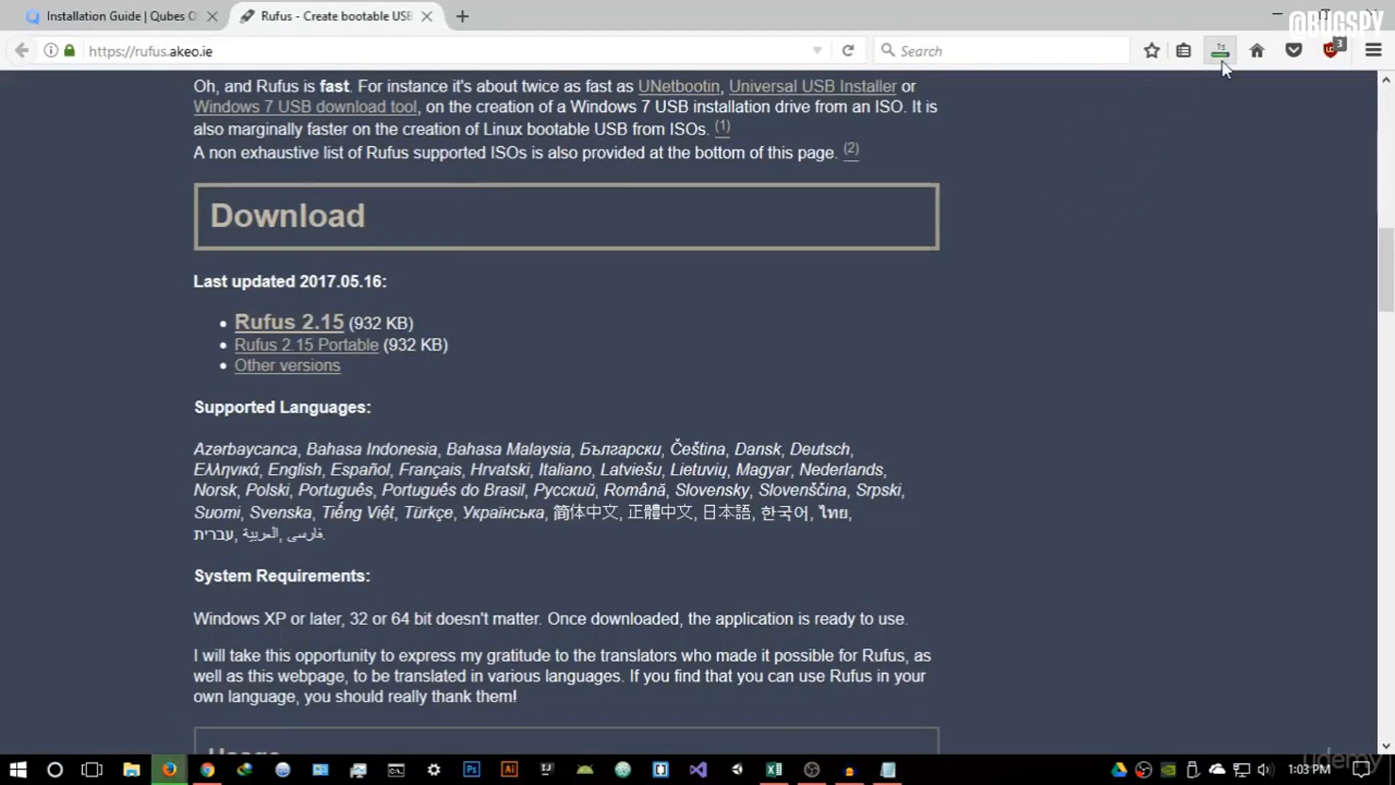
Run the downloaded rufus-2.15.exe and decline its online update checks.
{"action": "left_click", "coordinate": [1220, 53]}
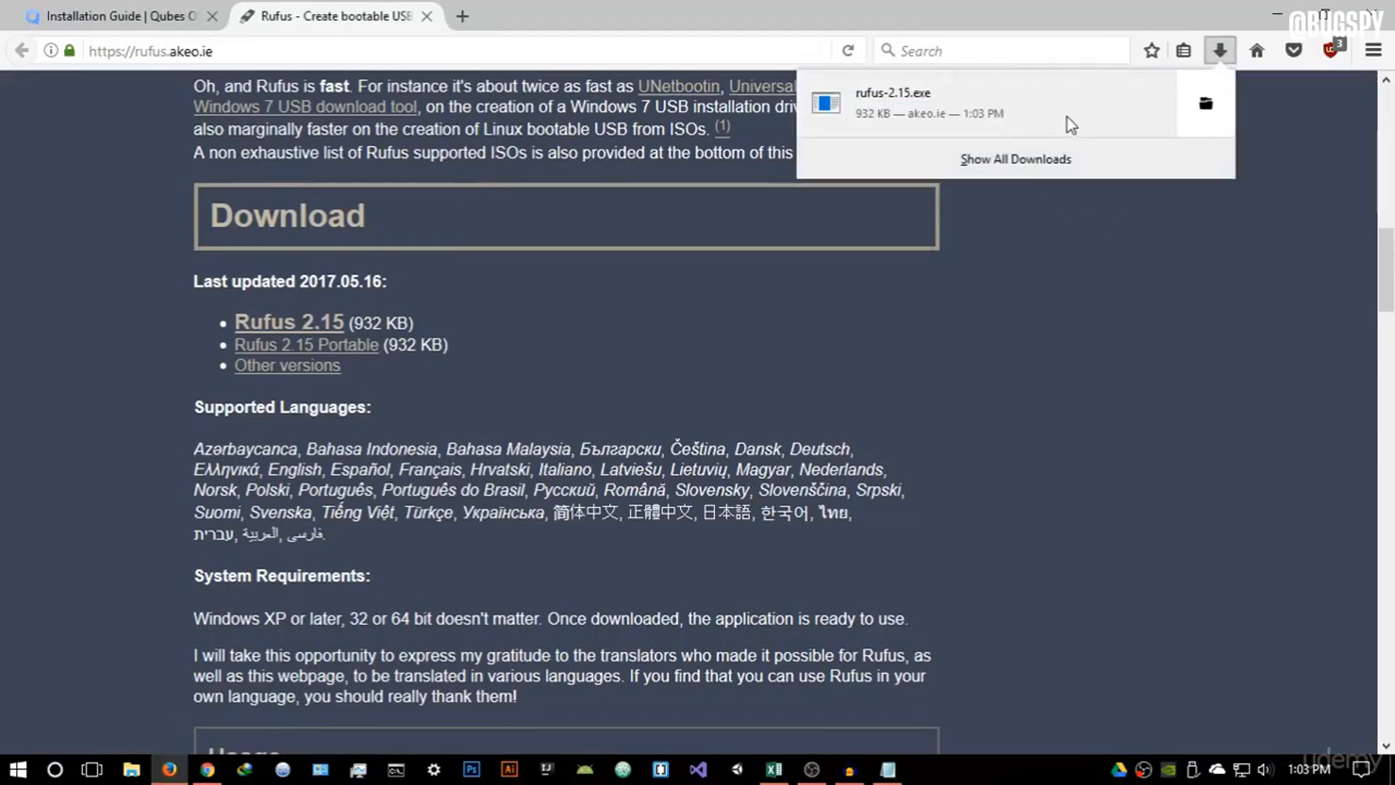
{"action": "left_click", "coordinate": [639, 220]}
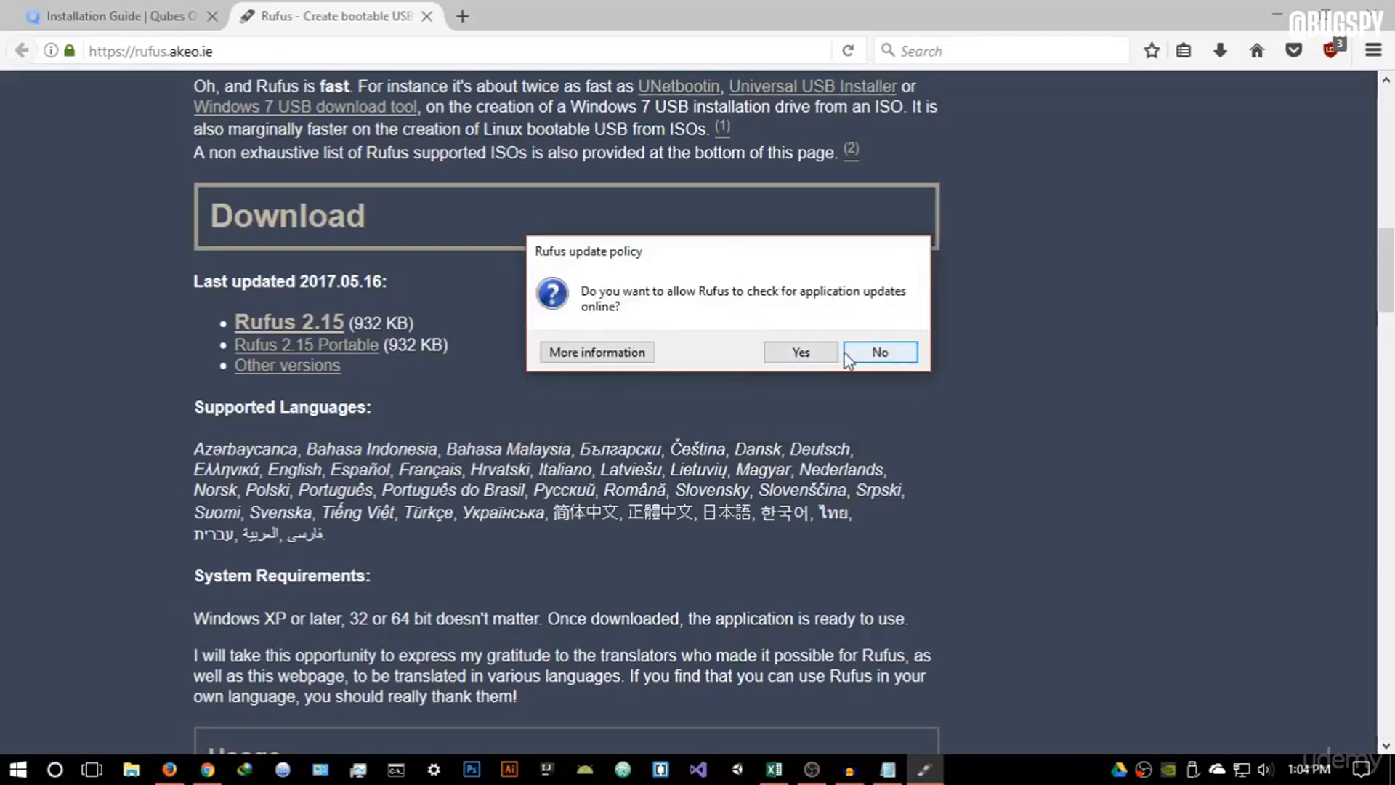
{"action": "left_click", "coordinate": [865, 354]}
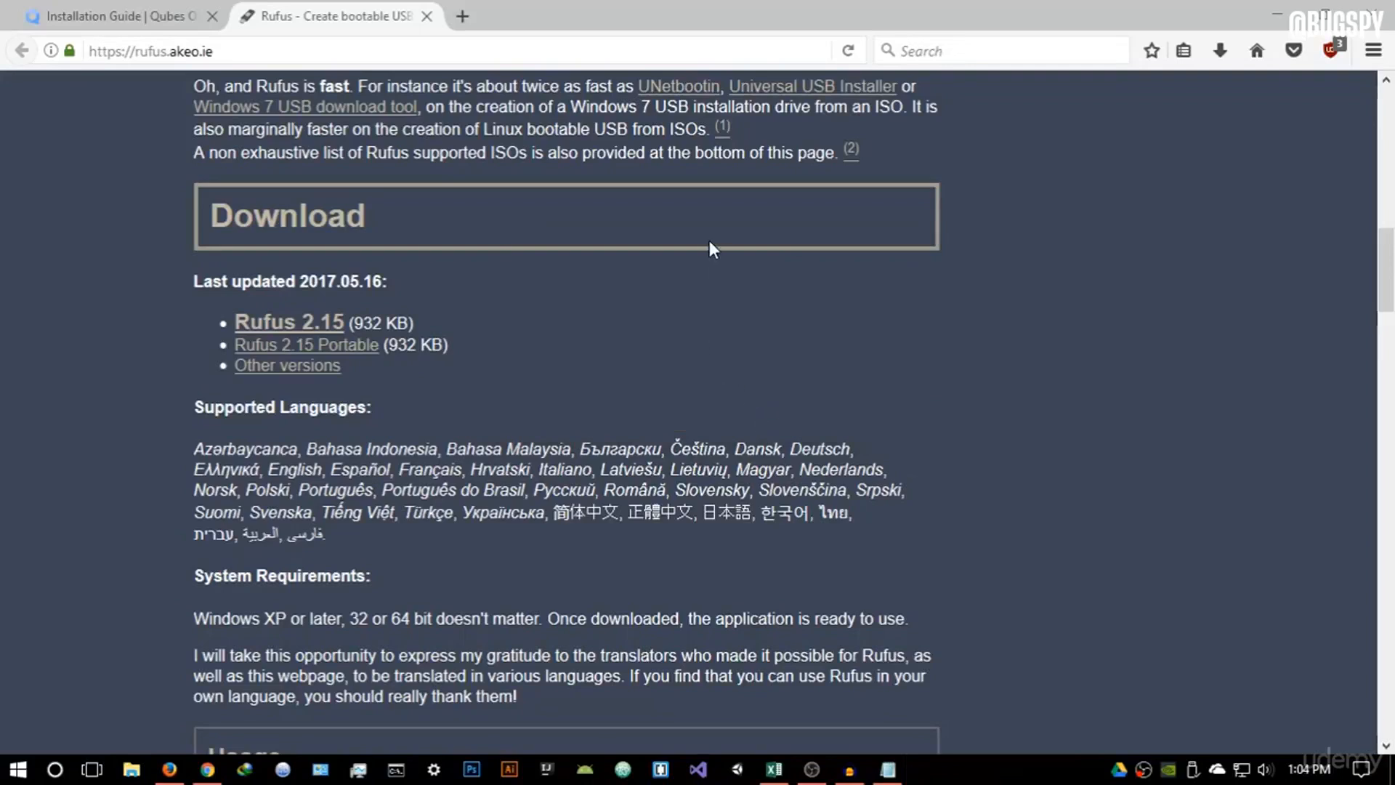
Minimize the browser, reposition the Rufus window, and check which USB drives are offered as the device.
{"action": "left_click", "coordinate": [1264, 6]}
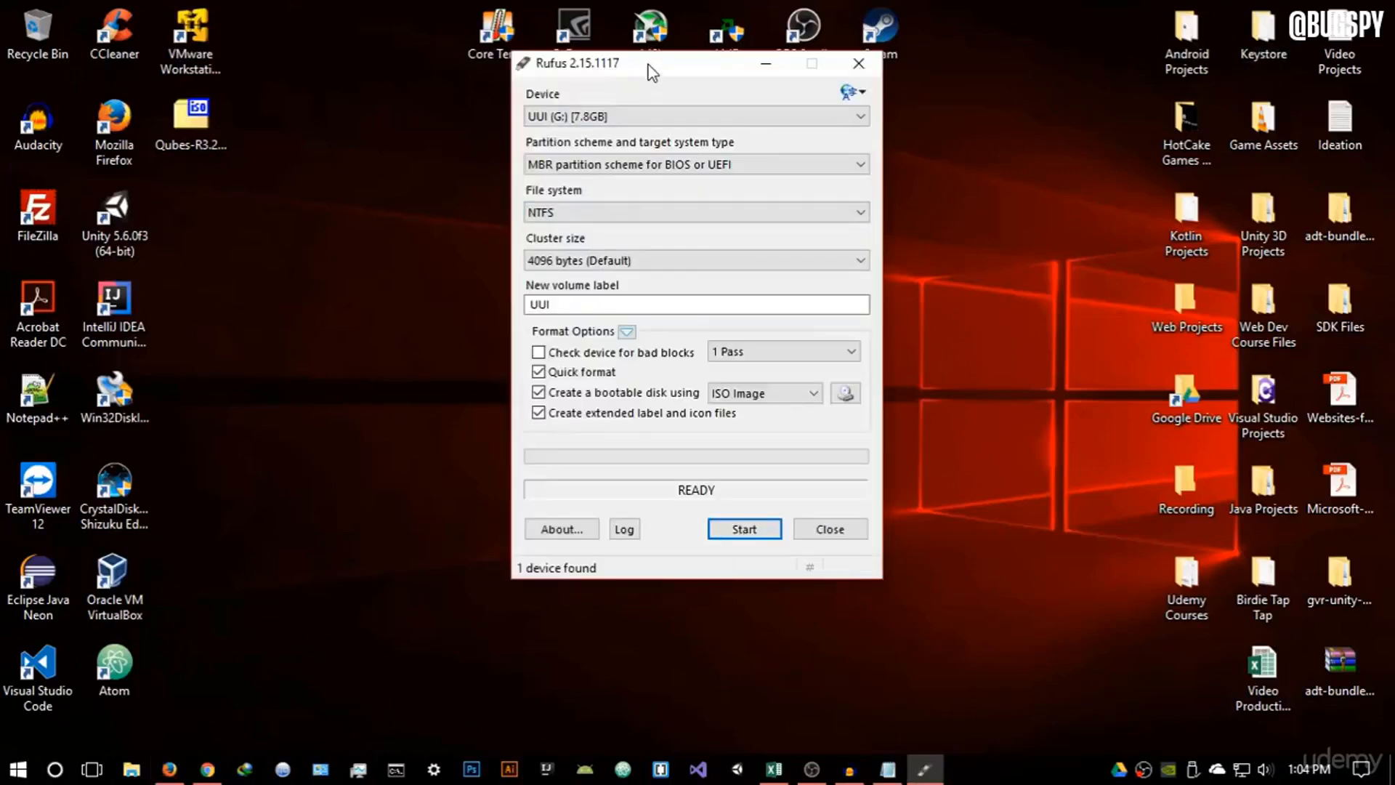
{"action": "left_click_drag", "start_coordinate": [649, 70], "coordinate": [690, 110]}
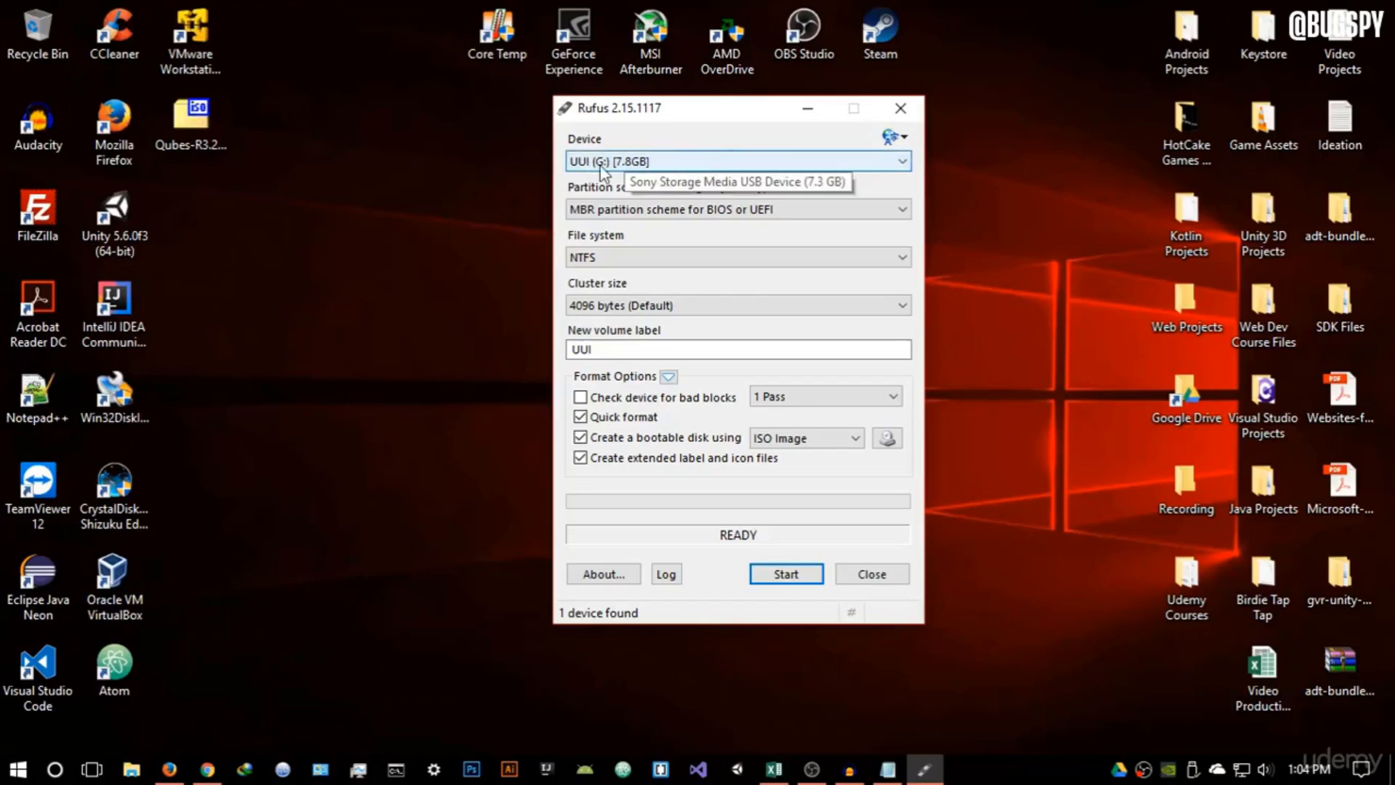
{"action": "left_click", "coordinate": [625, 161]}
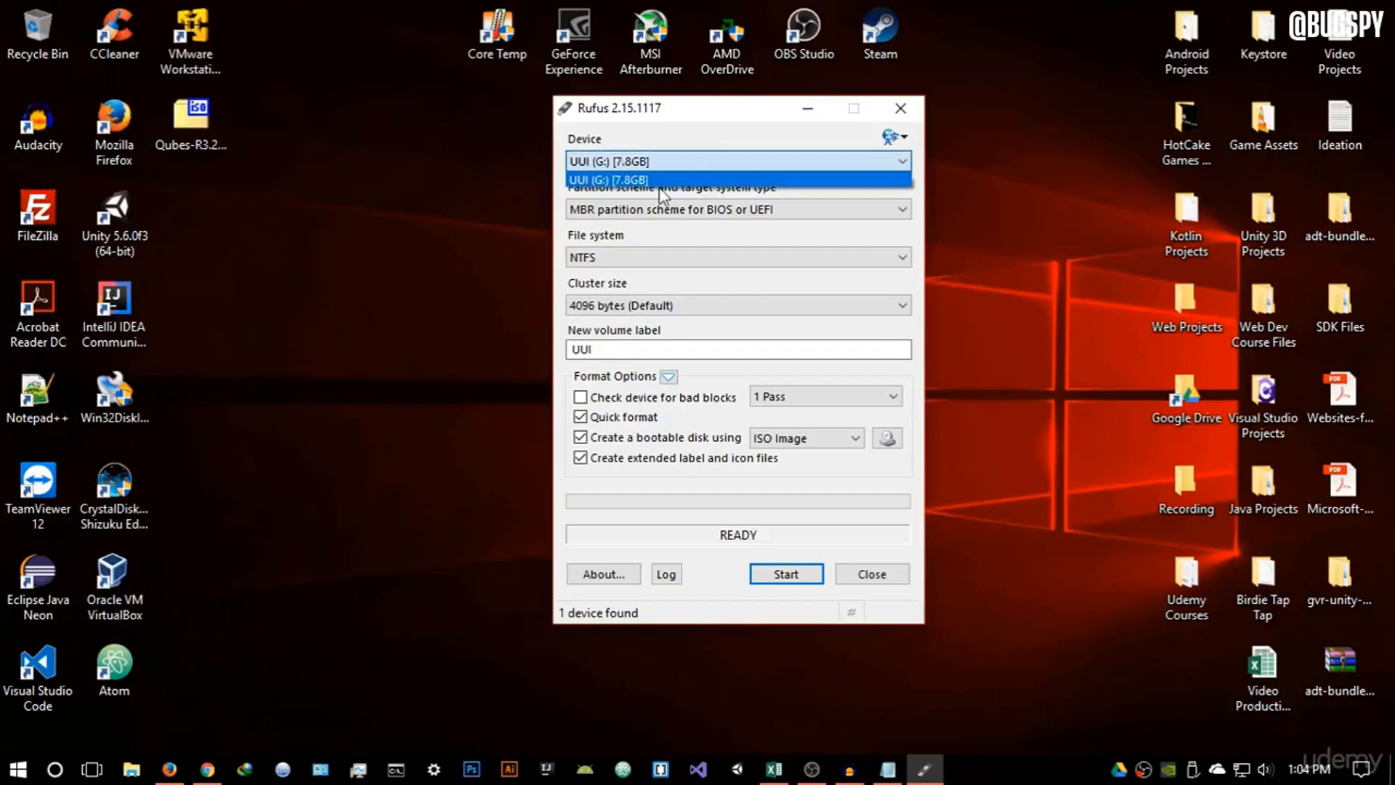
{"action": "left_click", "coordinate": [621, 156]}
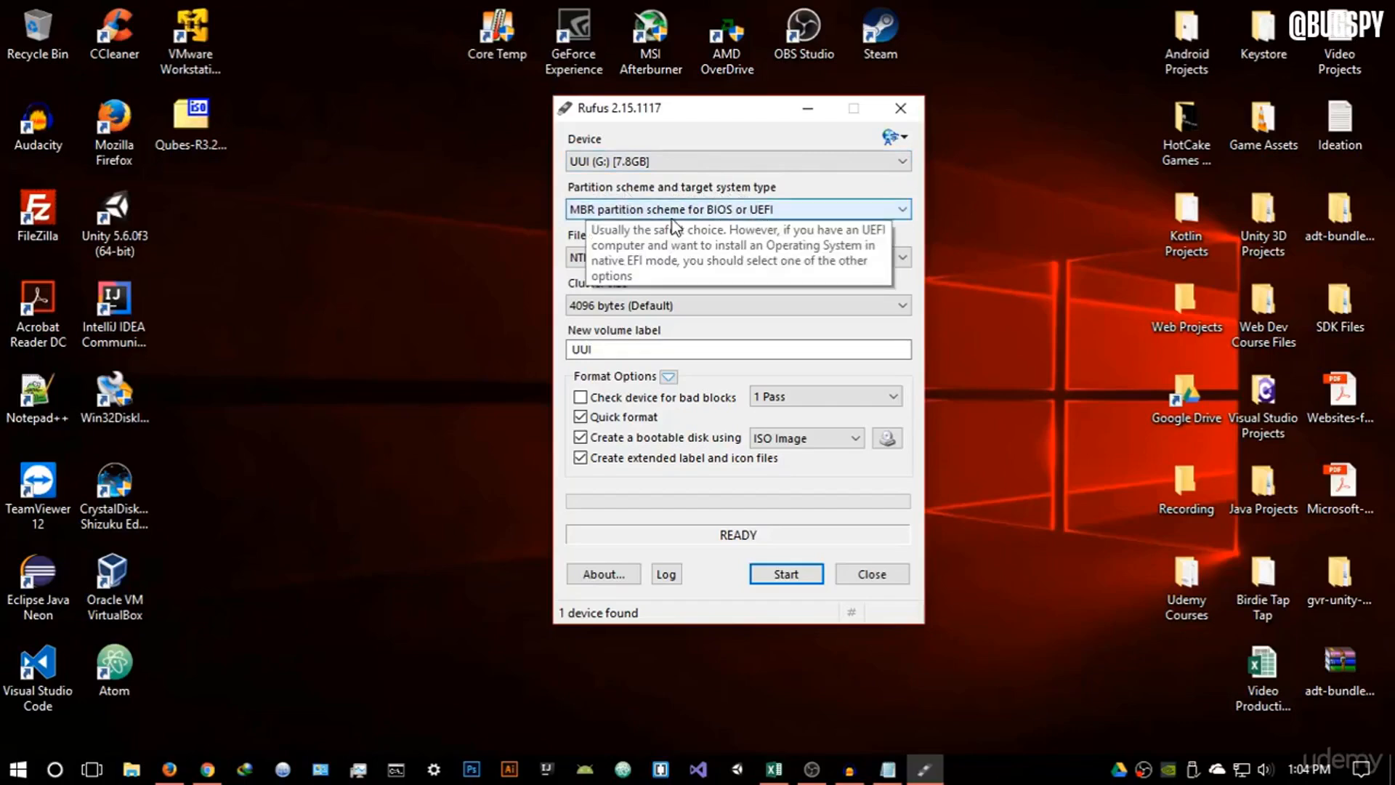
Set the file system to FAT32 (Default) and the cluster size to 4096 bytes (Default).
{"action": "left_click", "coordinate": [674, 259]}
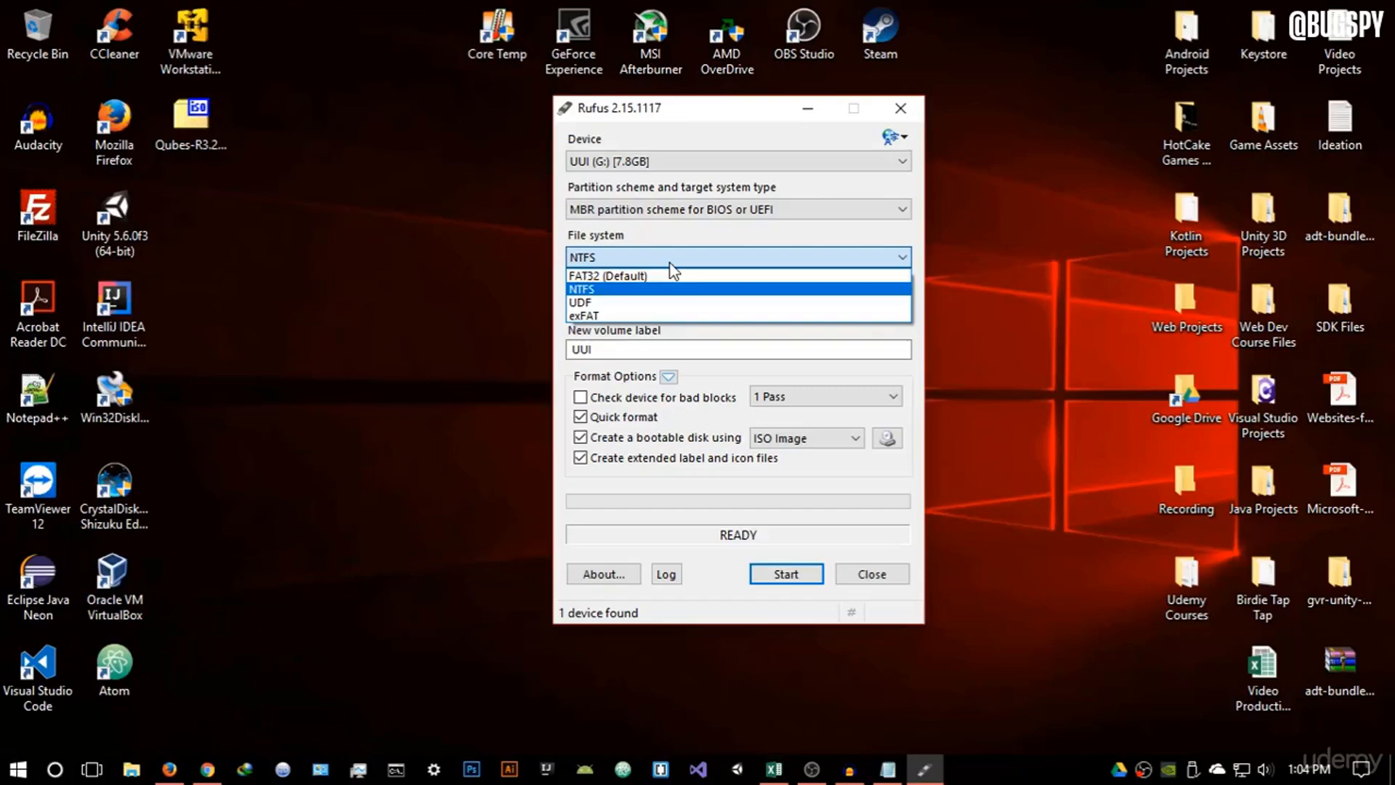
{"action": "left_click", "coordinate": [613, 277]}
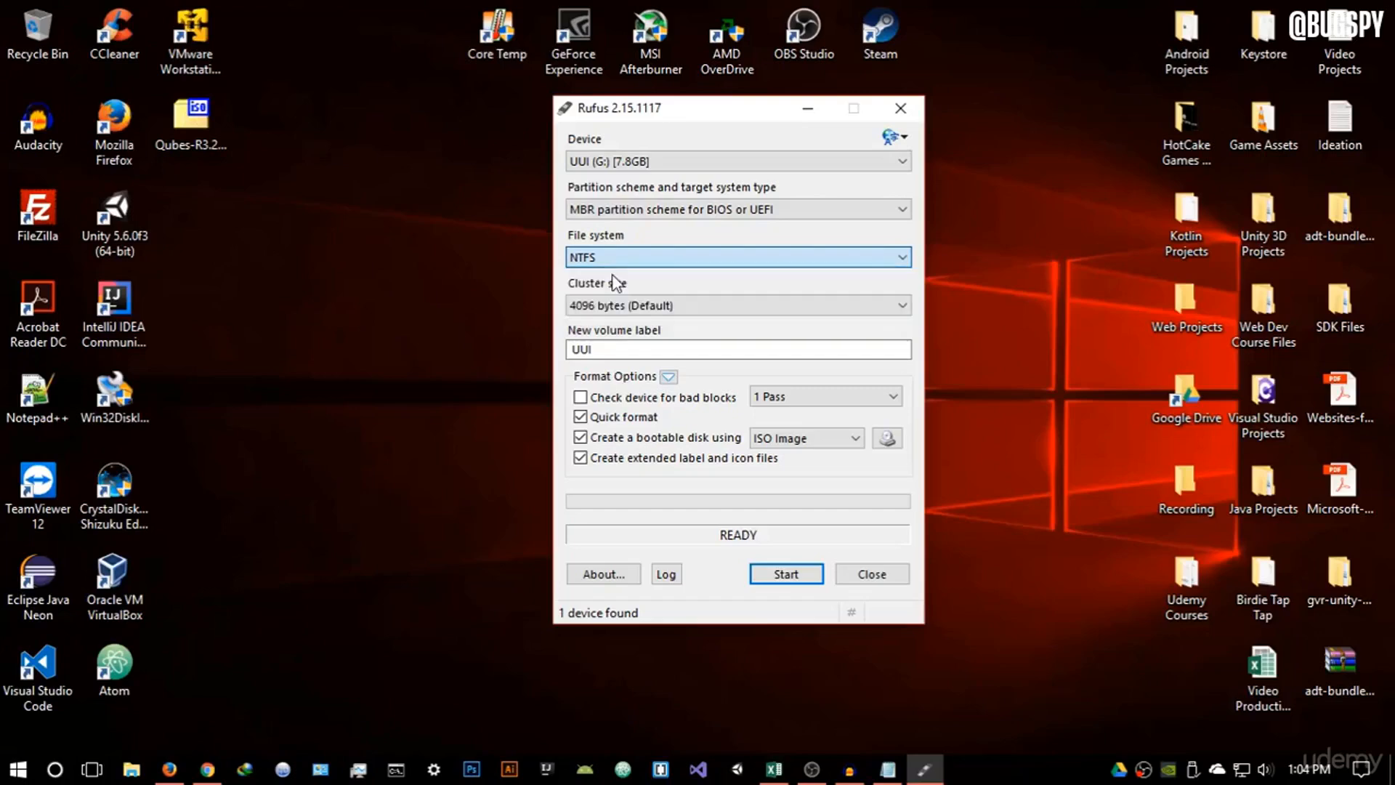
{"action": "left_click", "coordinate": [610, 304]}
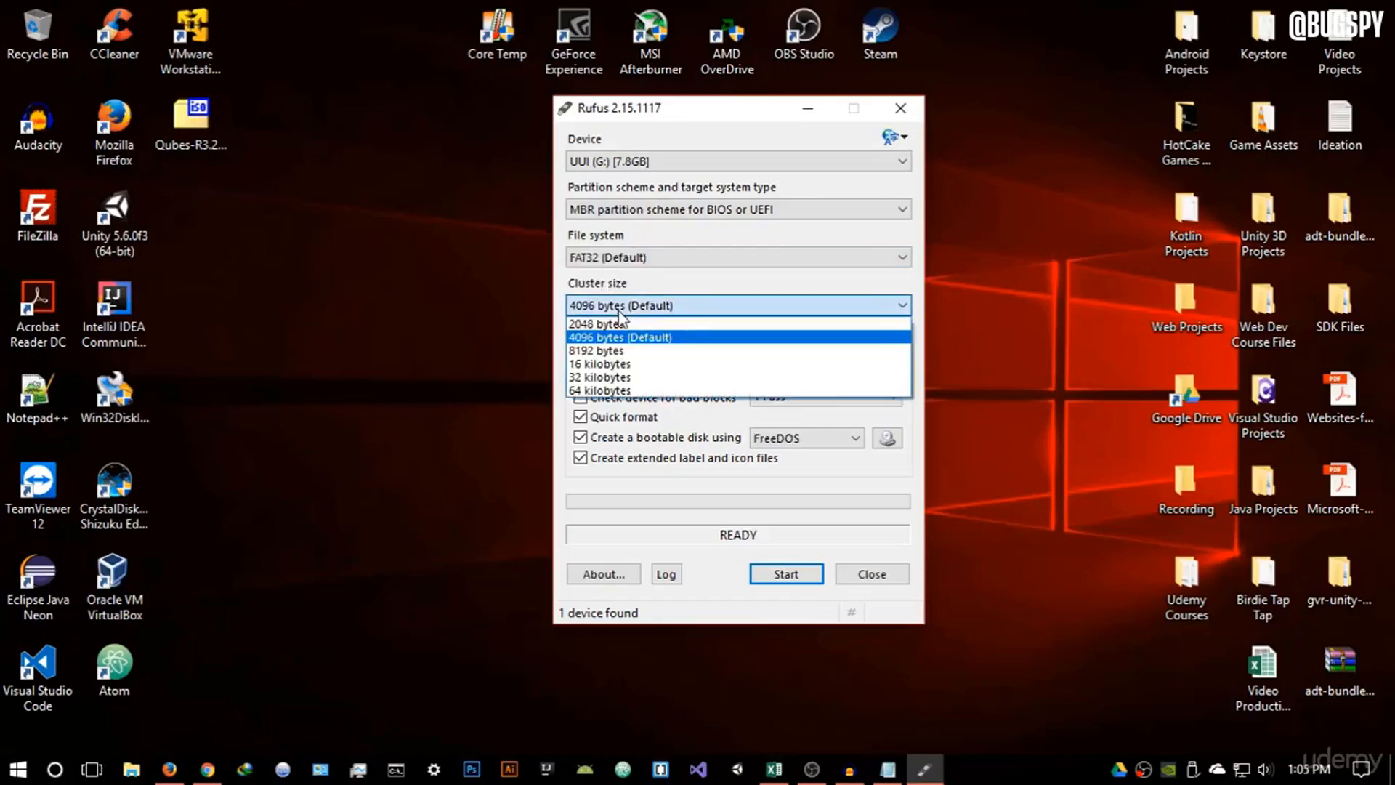
{"action": "left_click", "coordinate": [621, 339]}
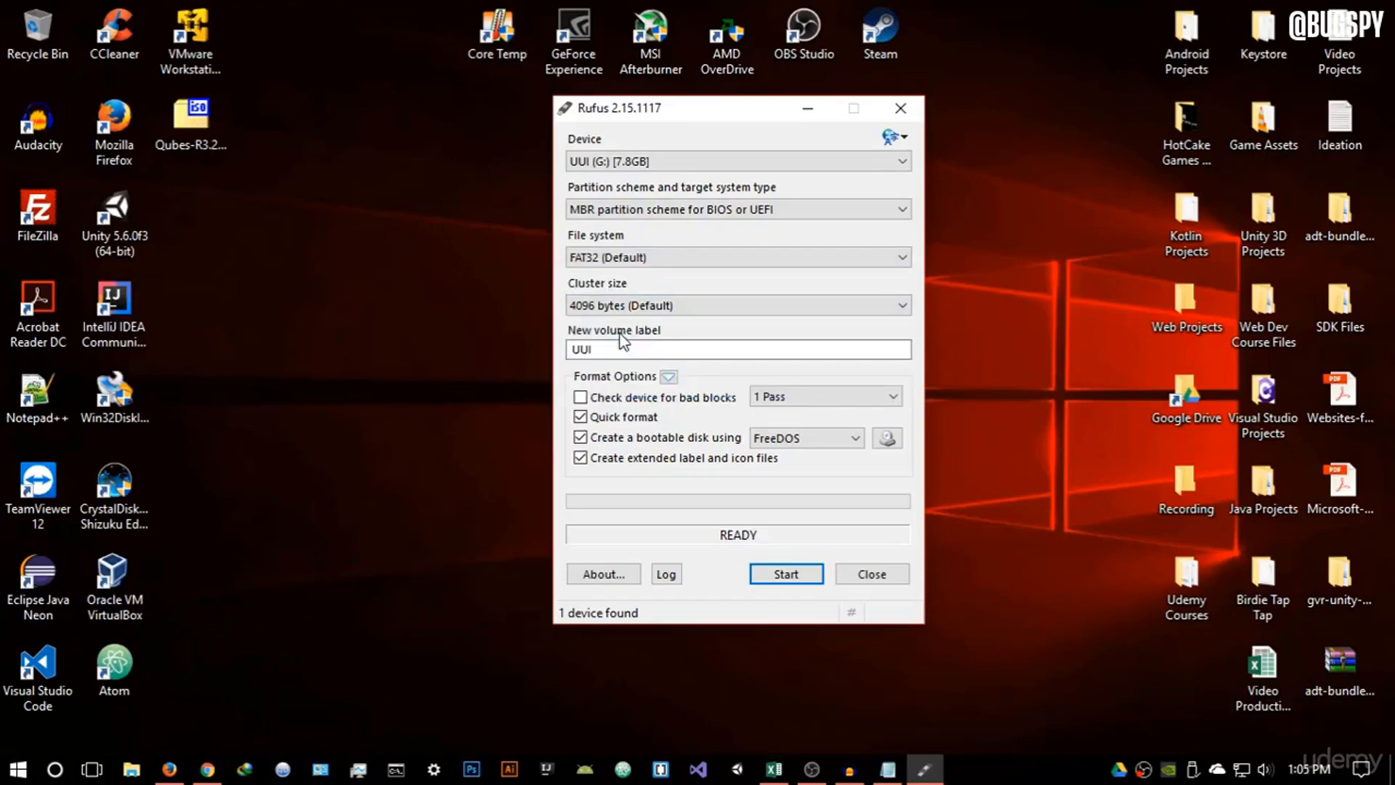
Replace the new volume label with Qubes.
{"action": "double_click", "coordinate": [658, 349]}
{"action": "left_click", "coordinate": [643, 349]}
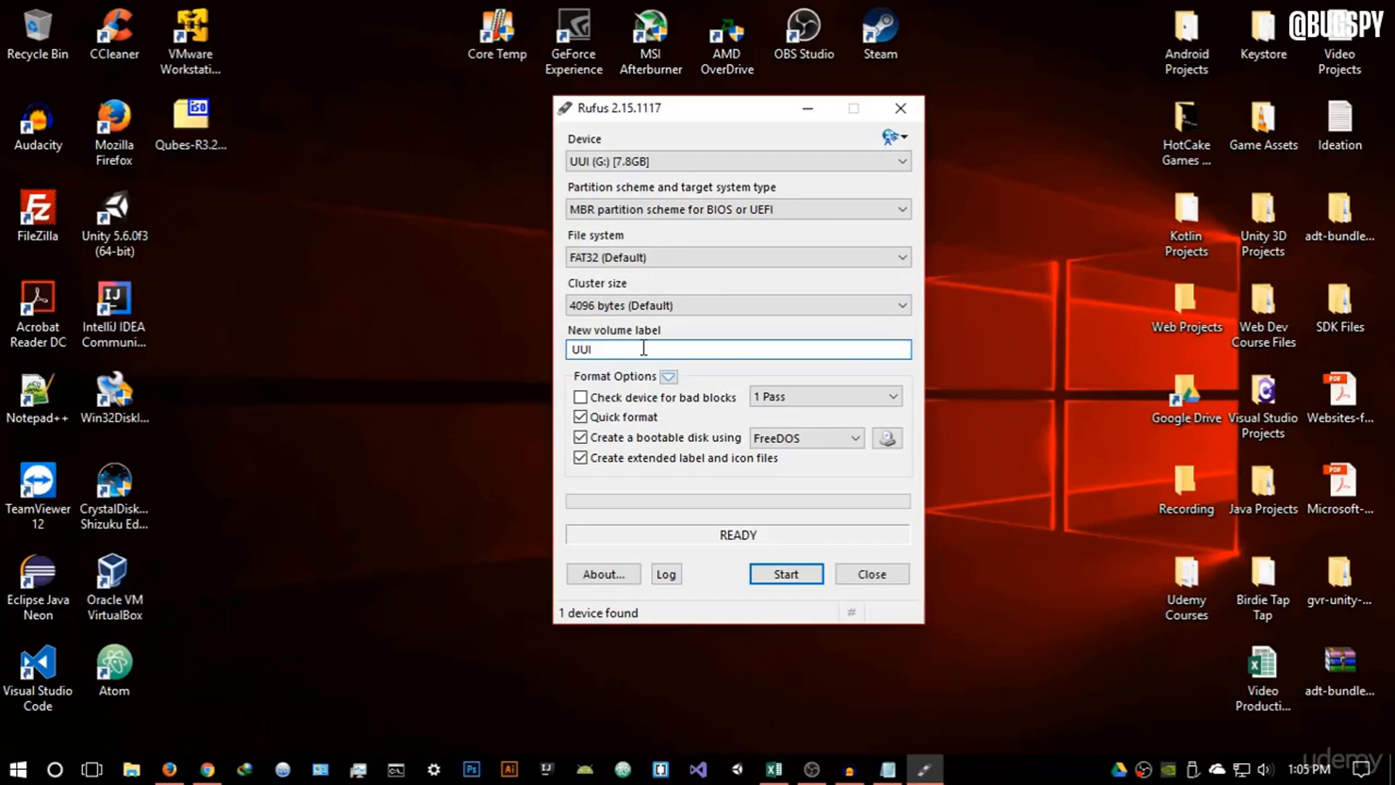
{"action": "double_click", "coordinate": [643, 349]}
{"action": "key", "text": "BackSpace"}
Set the bootable disk to use an ISO Image, load Qubes-R3.2-x86_64 from the desktop, and close Rufus without starting the write.
{"action": "left_click", "coordinate": [850, 438]}
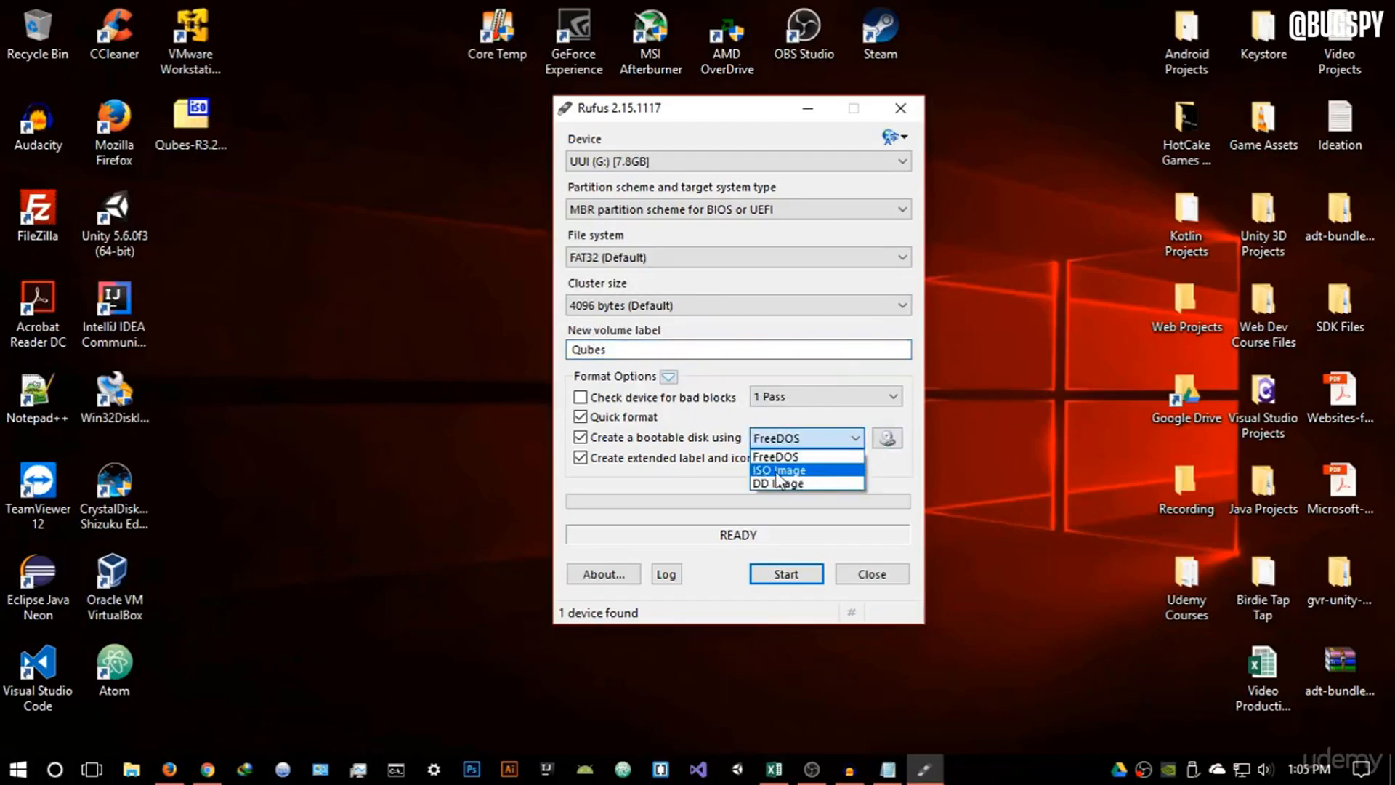
{"action": "left_click", "coordinate": [778, 472]}
{"action": "left_click", "coordinate": [883, 439]}
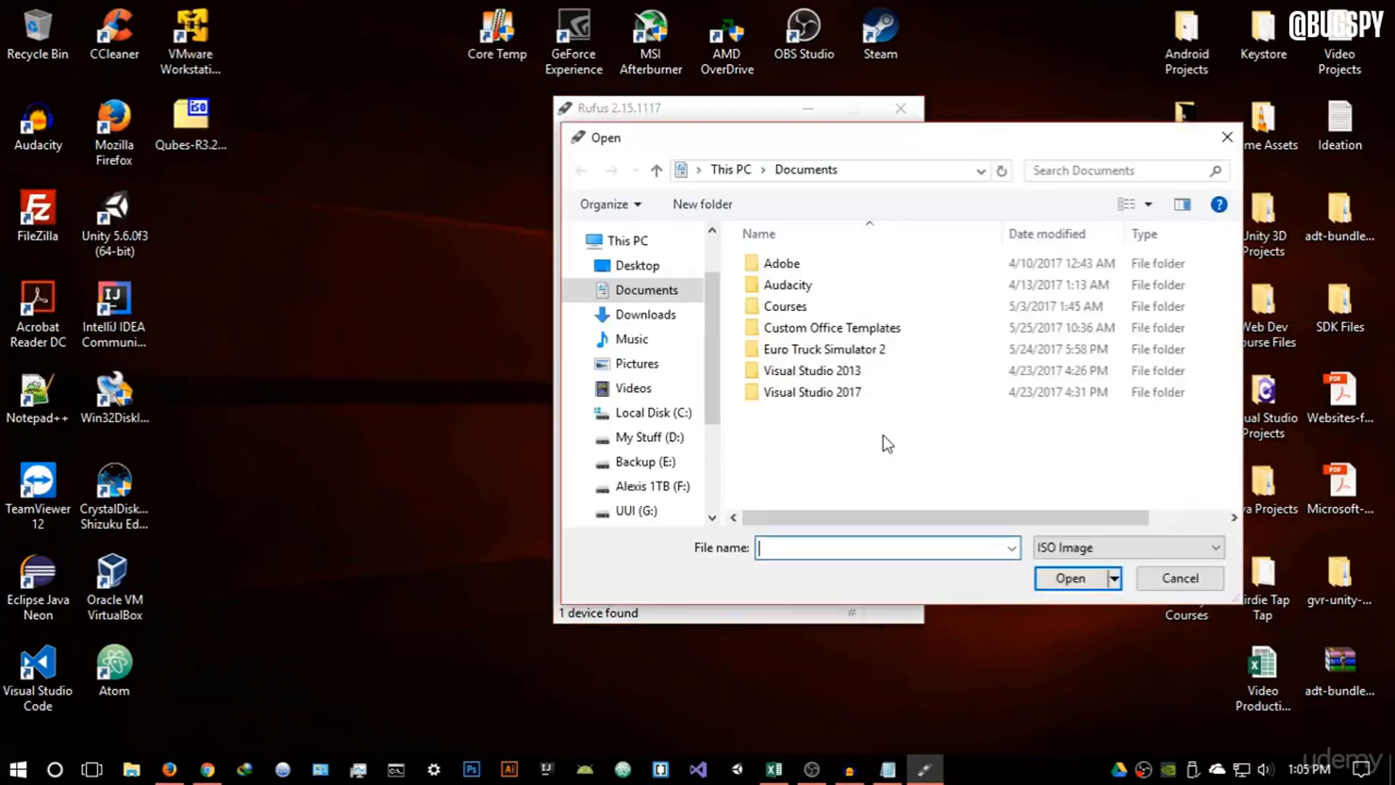
{"action": "left_click", "coordinate": [651, 266]}
{"action": "scroll", "coordinate": [804, 335], "scroll_direction": "down", "scroll_amount": 3}
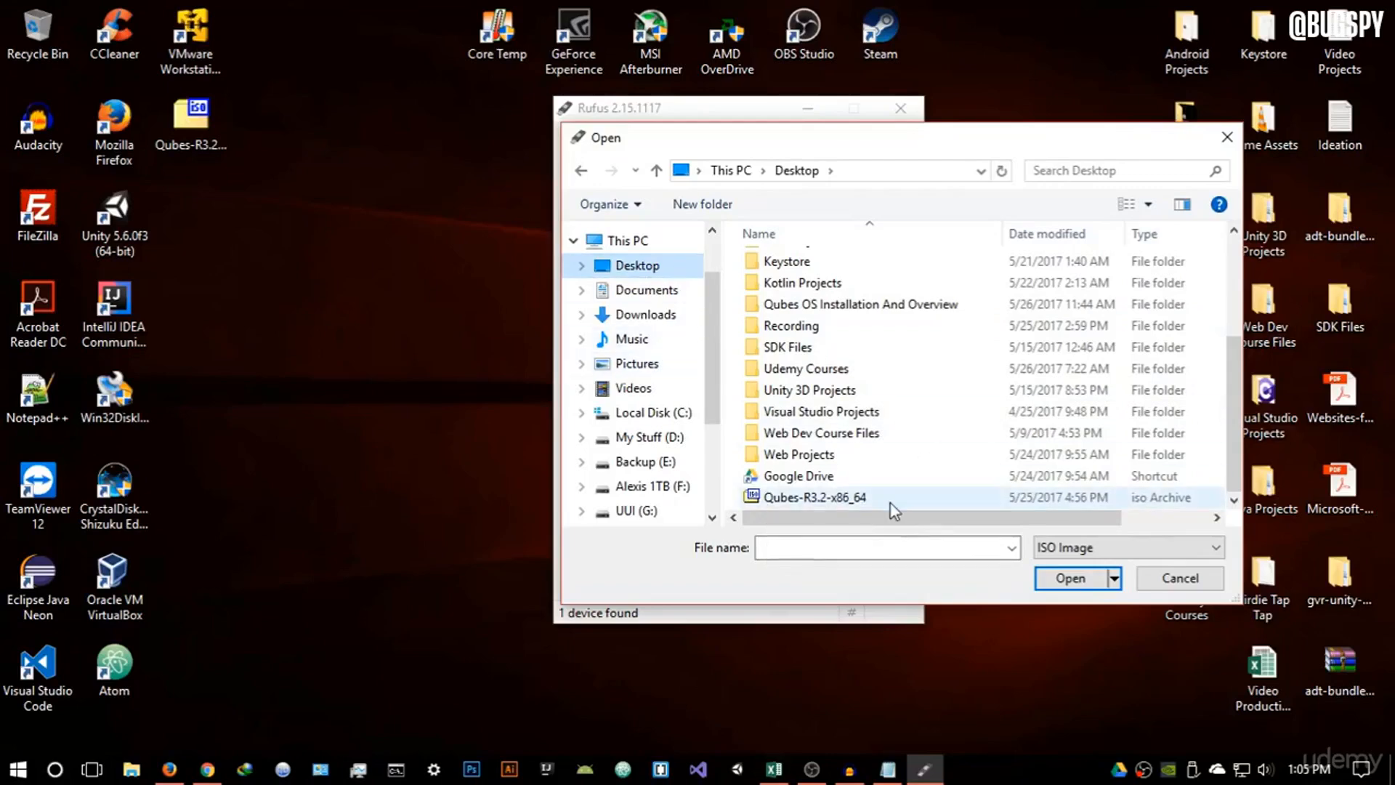
{"action": "left_click", "coordinate": [858, 498]}
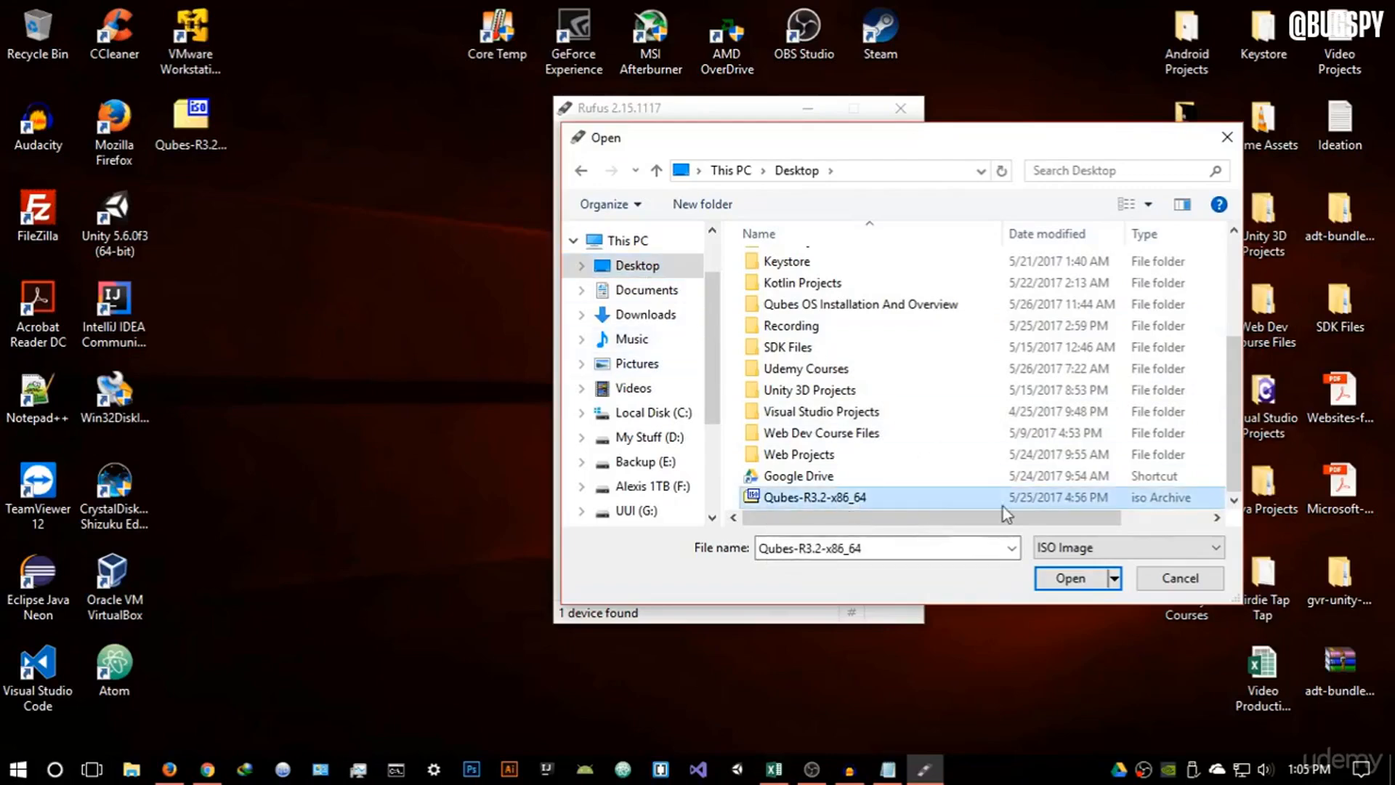
{"action": "left_click", "coordinate": [1070, 579]}
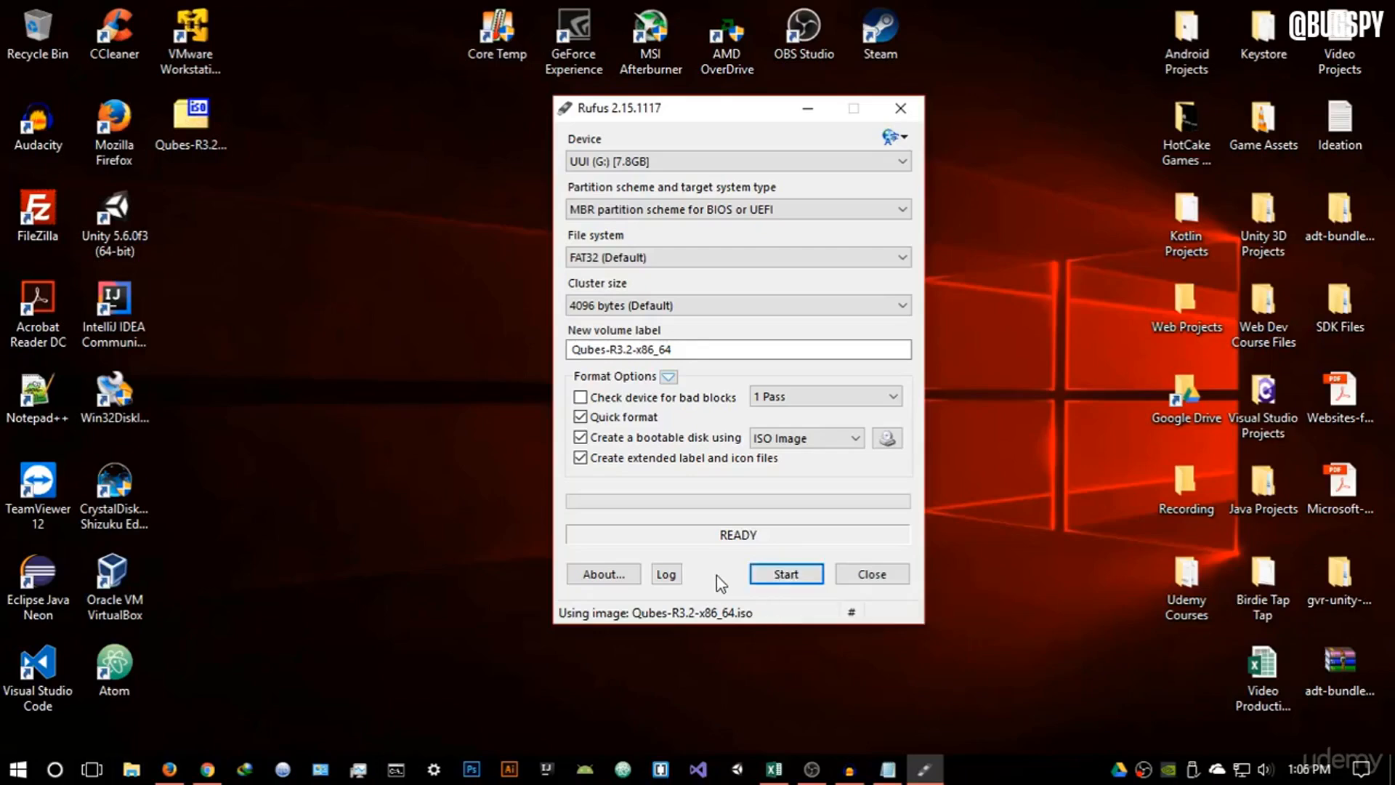
{"action": "left_click", "coordinate": [872, 573]}
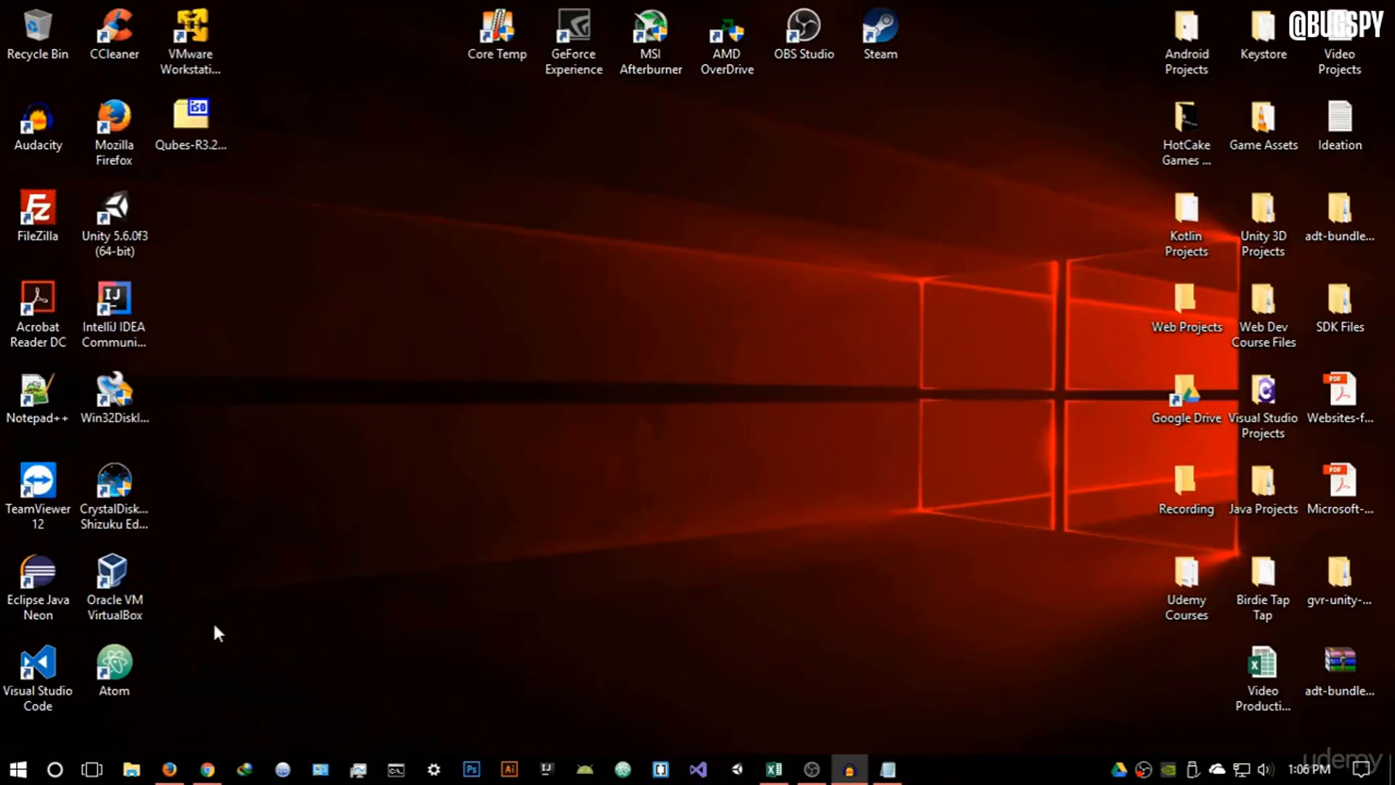
Switch back to Firefox and search the web for vmware in a new tab.
{"action": "left_click", "coordinate": [176, 764]}
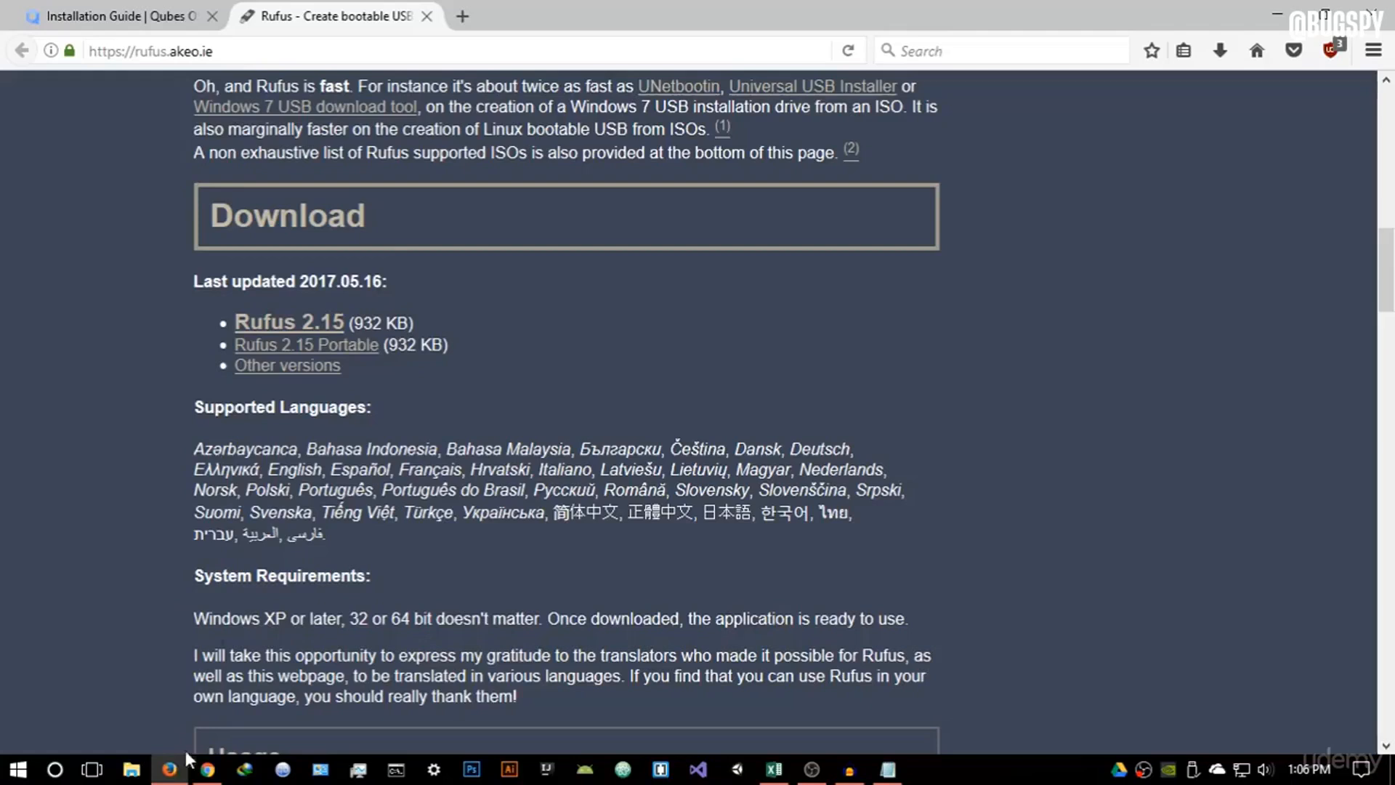
{"action": "left_click", "coordinate": [466, 18]}
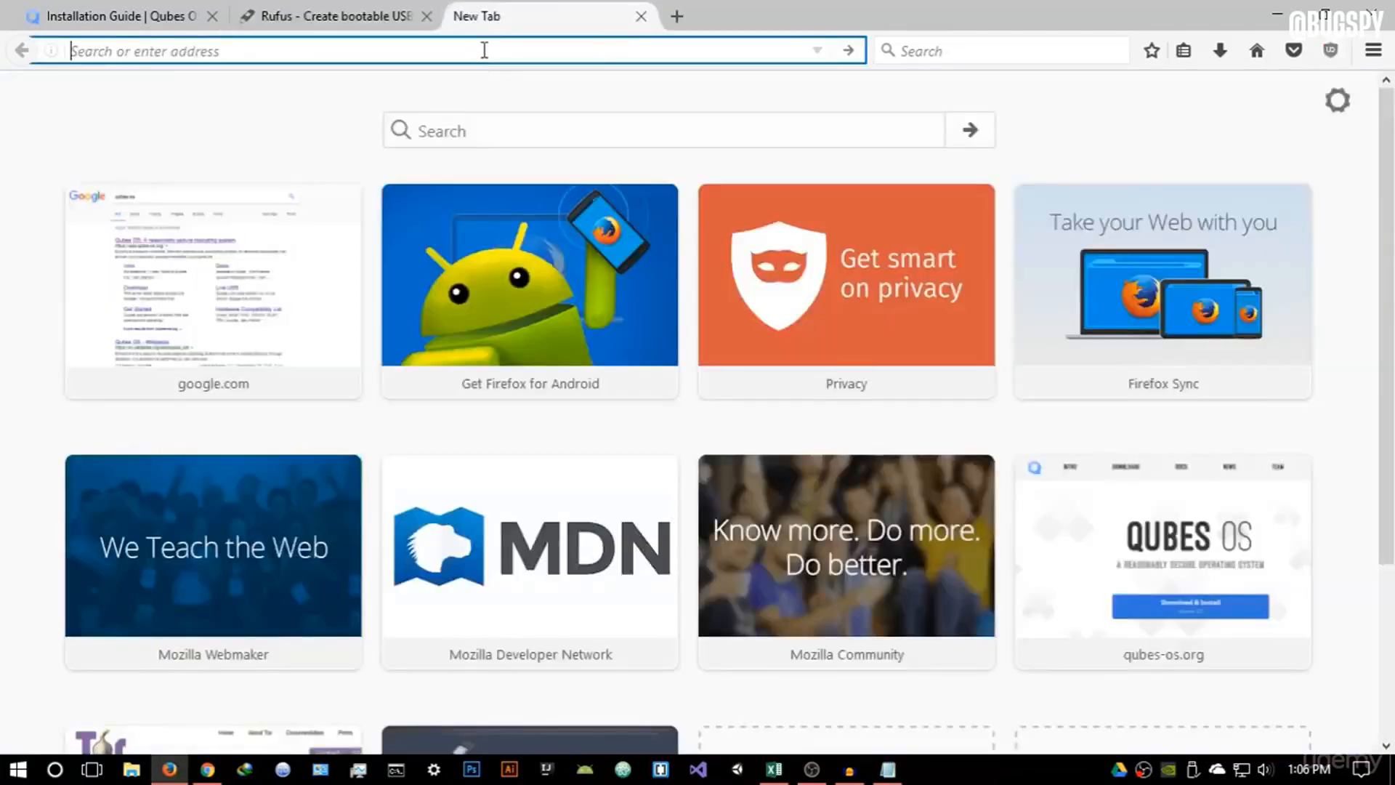
{"action": "type", "text": "vmware"}
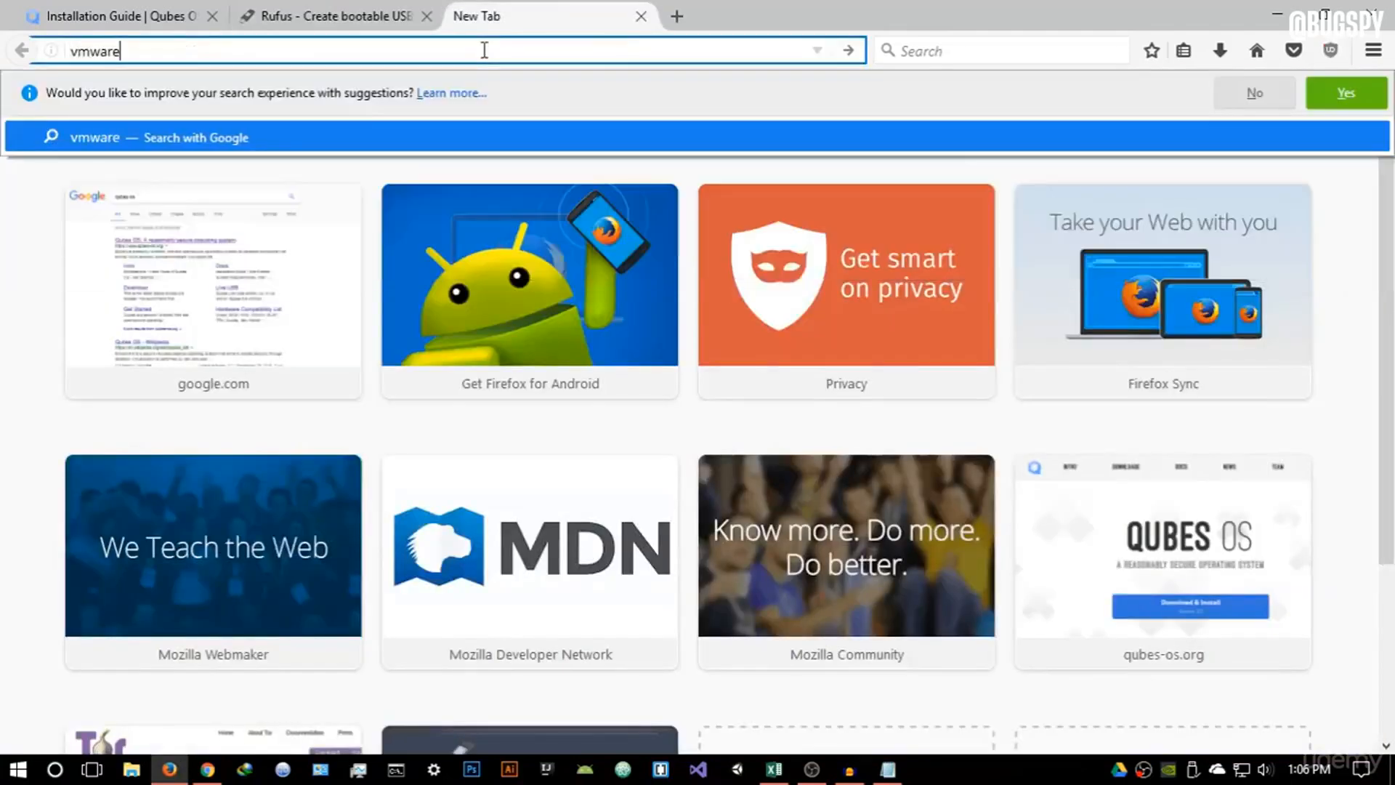
{"action": "key", "text": "Return"}
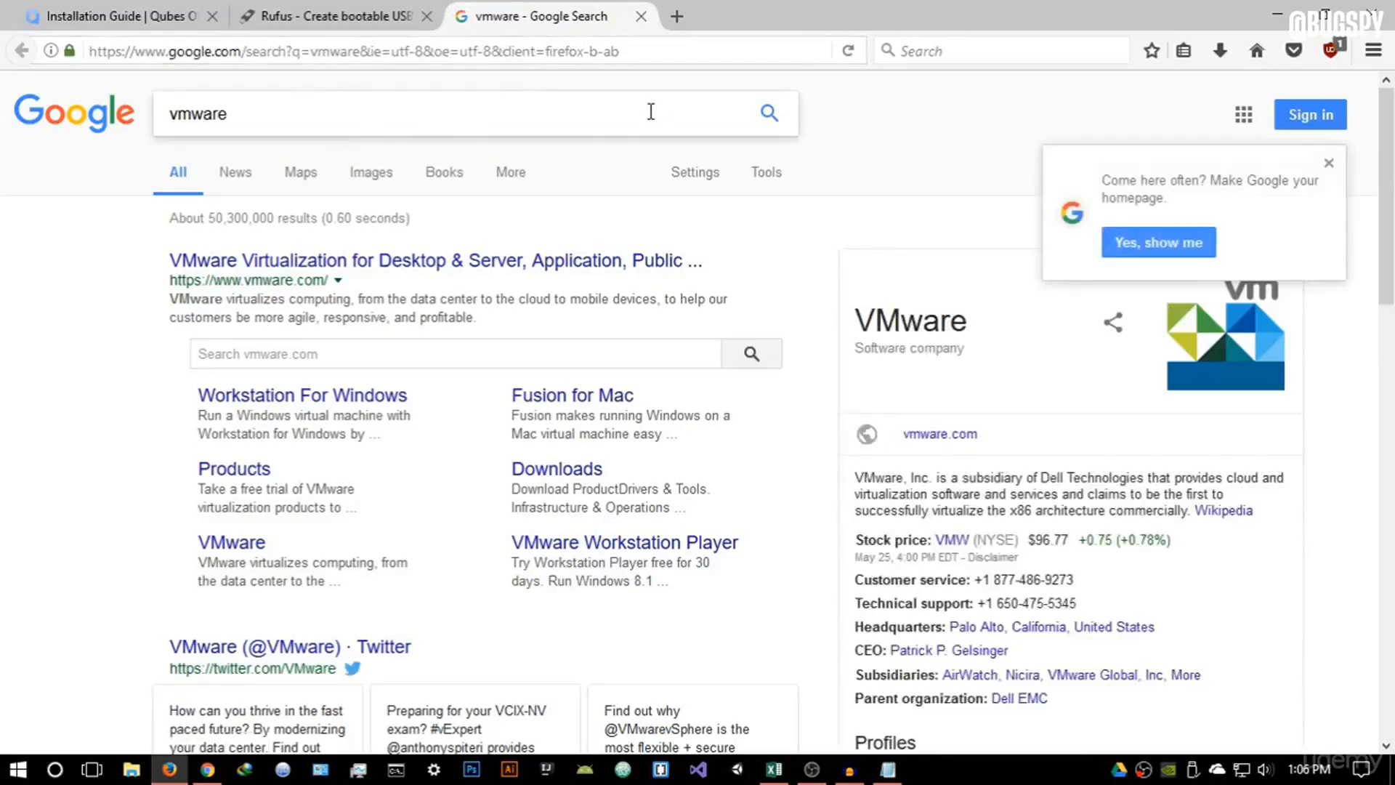
View the Workstation Player download page on the official VMware website, and close its tab.
{"action": "left_click", "coordinate": [234, 254]}
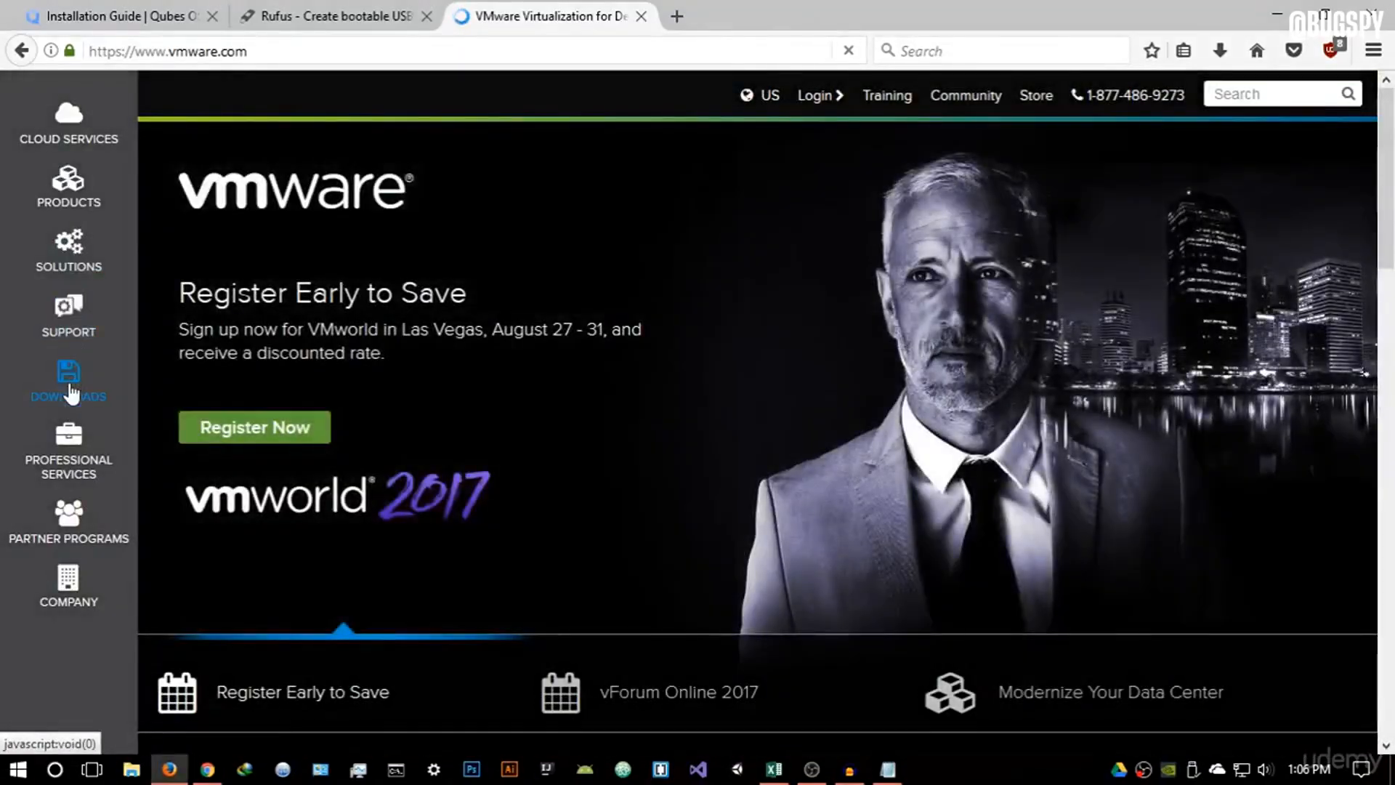
{"action": "left_click", "coordinate": [70, 393]}
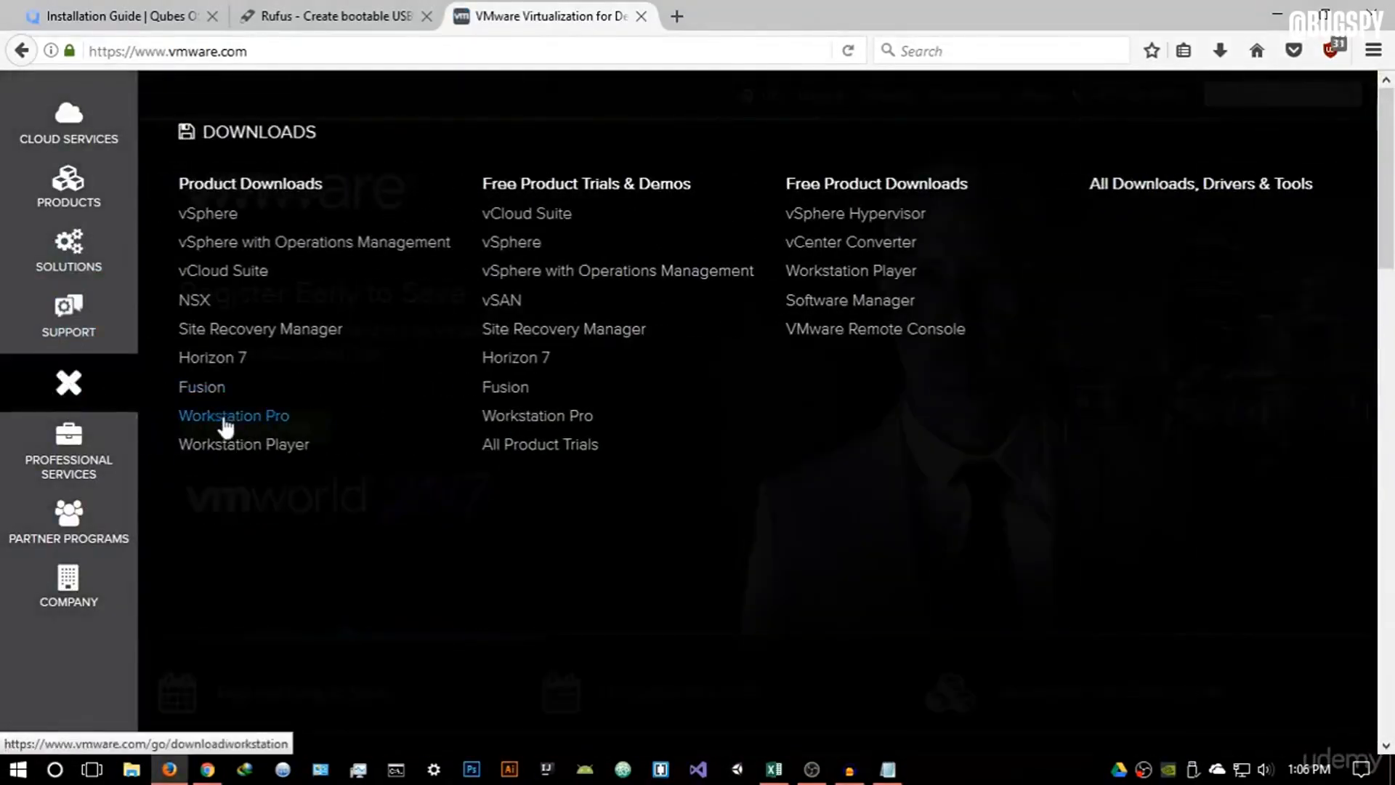
{"action": "left_click", "coordinate": [234, 456]}
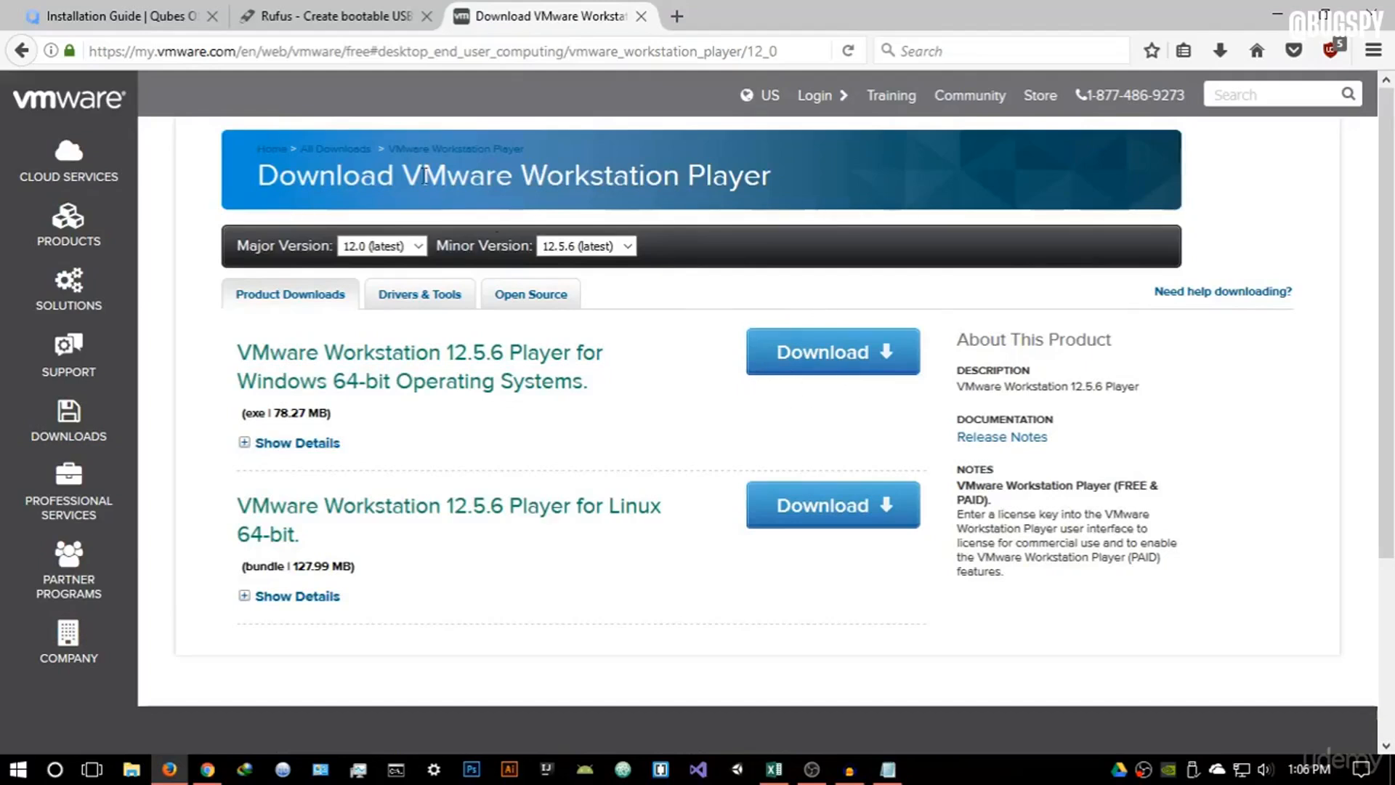
{"action": "left_click", "coordinate": [640, 16]}
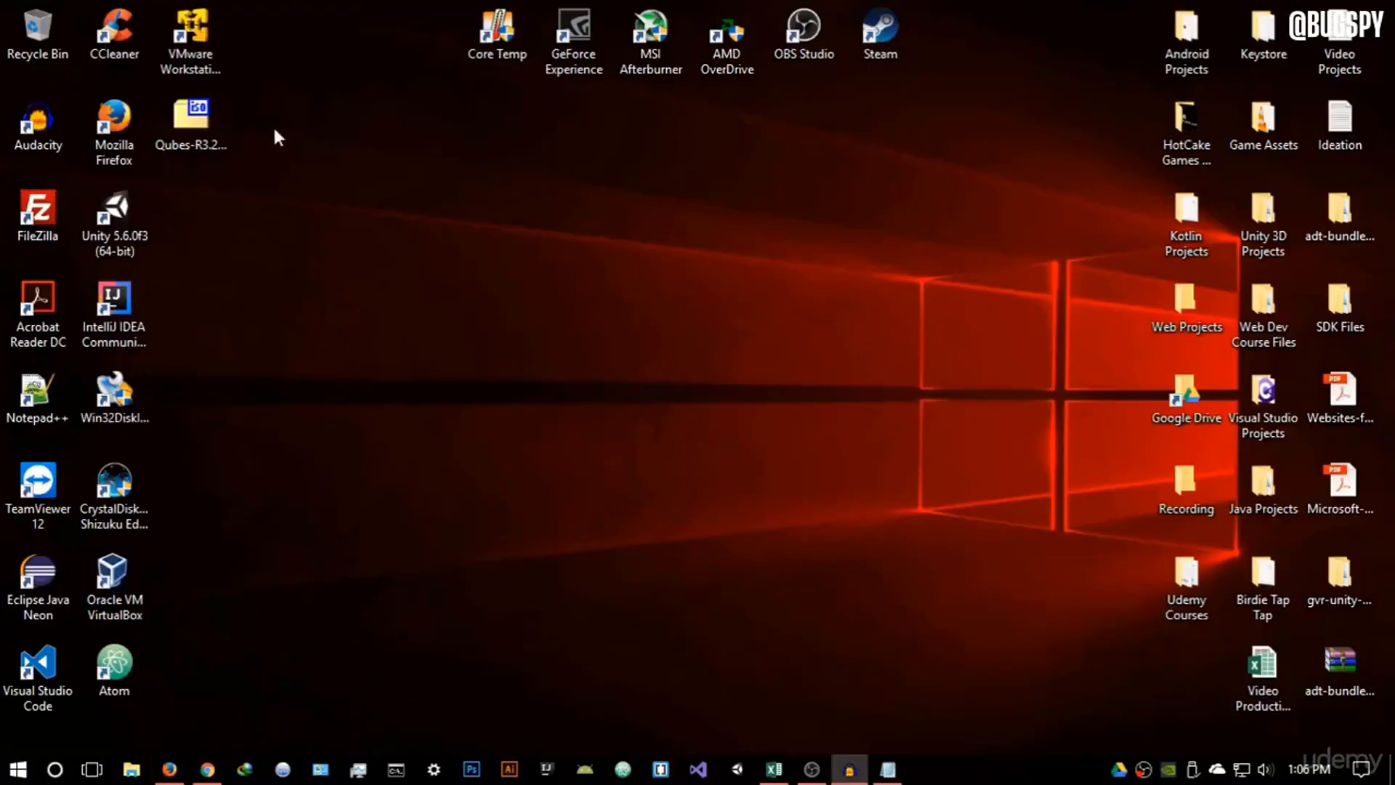
Launch VMware Workstation 12 Player from the desktop, widen its window, and open the wizard for creating a new virtual machine.
{"action": "left_click", "coordinate": [193, 50]}
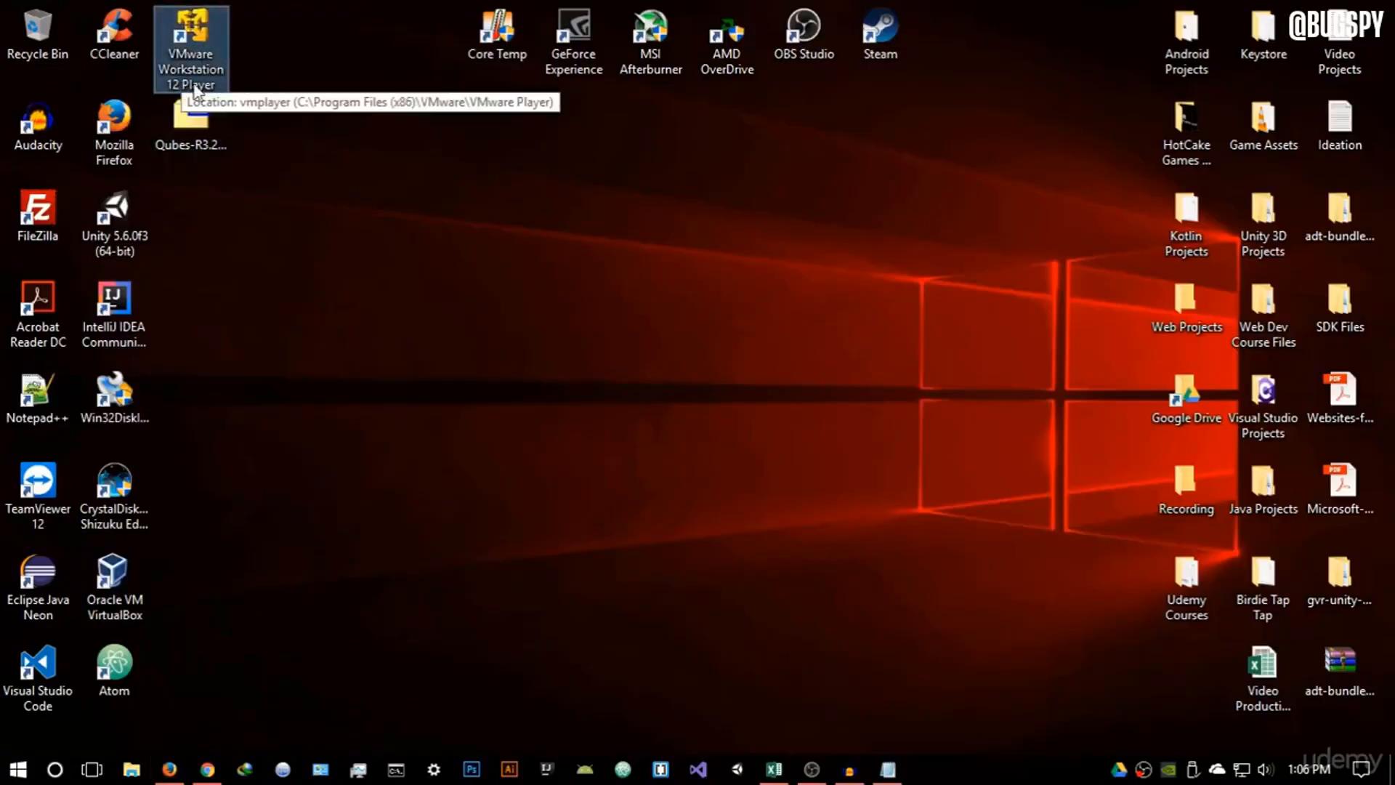
{"action": "key", "text": "Return"}
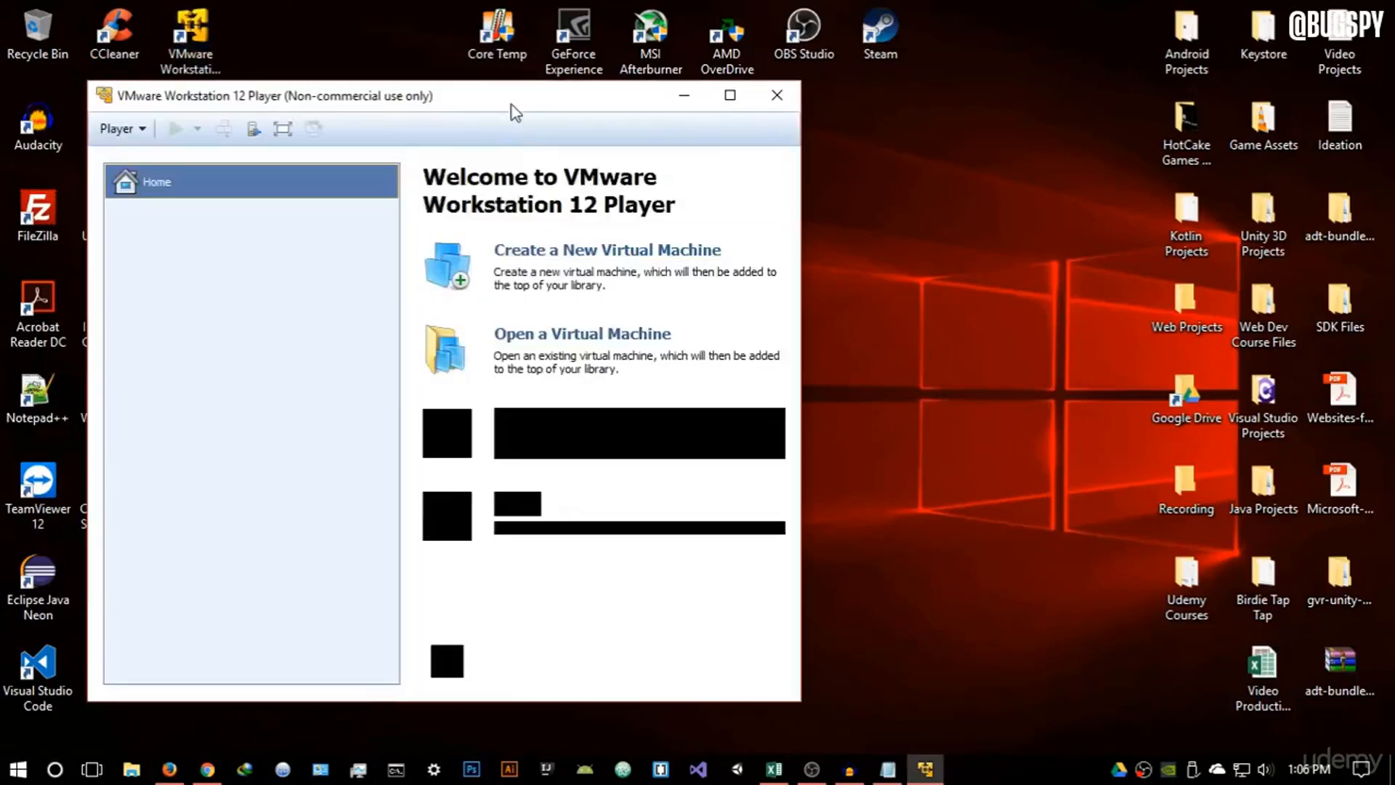
{"action": "left_click_drag", "start_coordinate": [513, 109], "coordinate": [769, 111]}
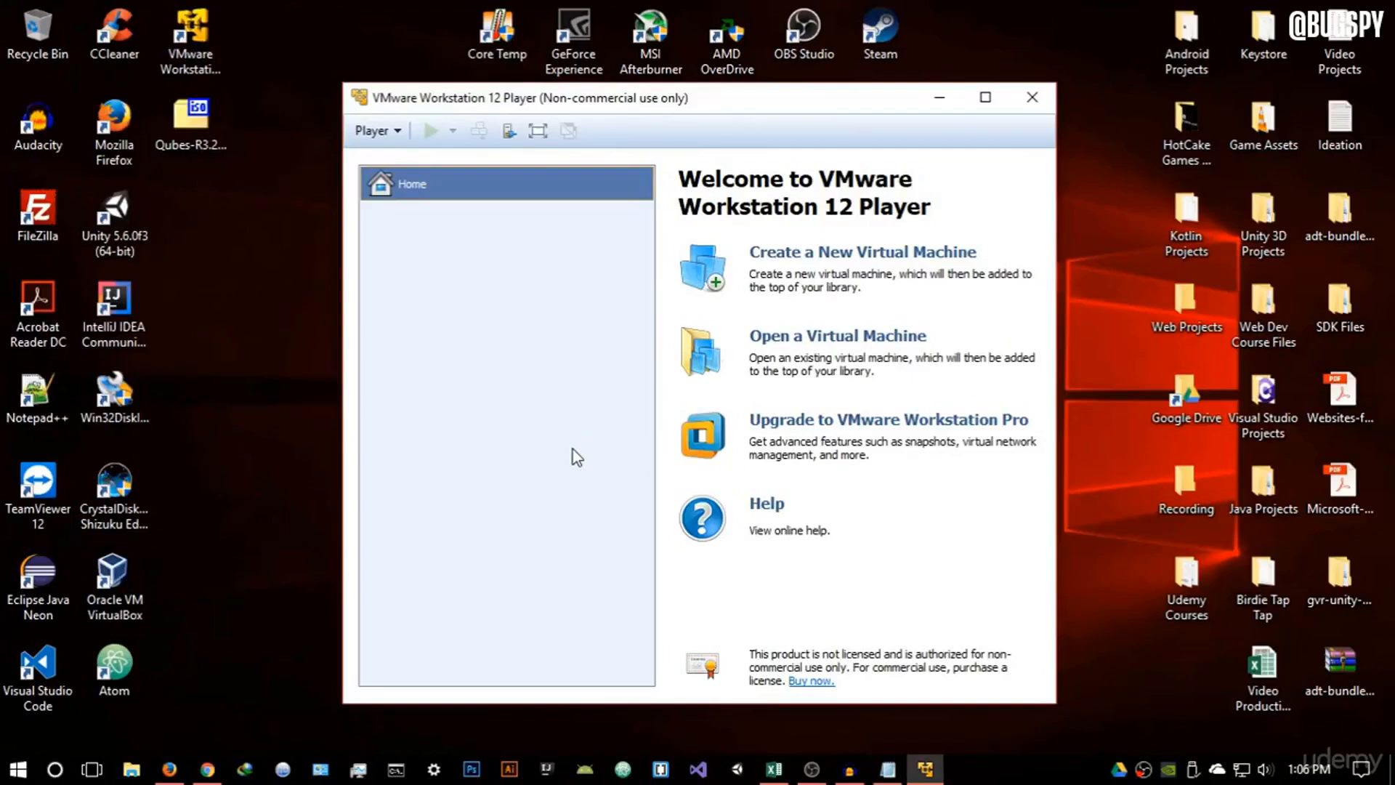
{"action": "left_click_drag", "start_coordinate": [1057, 431], "coordinate": [1144, 428]}
{"action": "left_click_drag", "start_coordinate": [899, 103], "coordinate": [884, 78]}
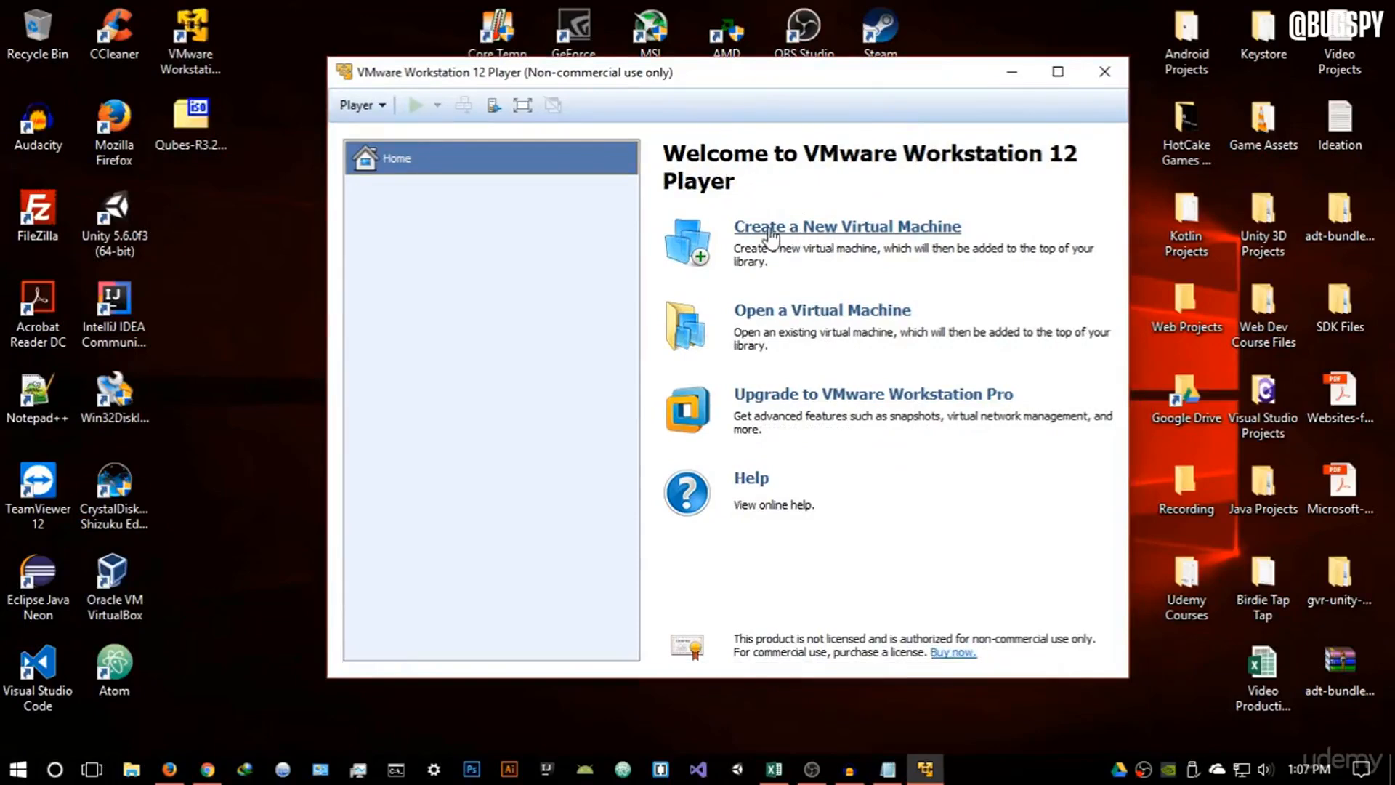
{"action": "left_click", "coordinate": [861, 229]}
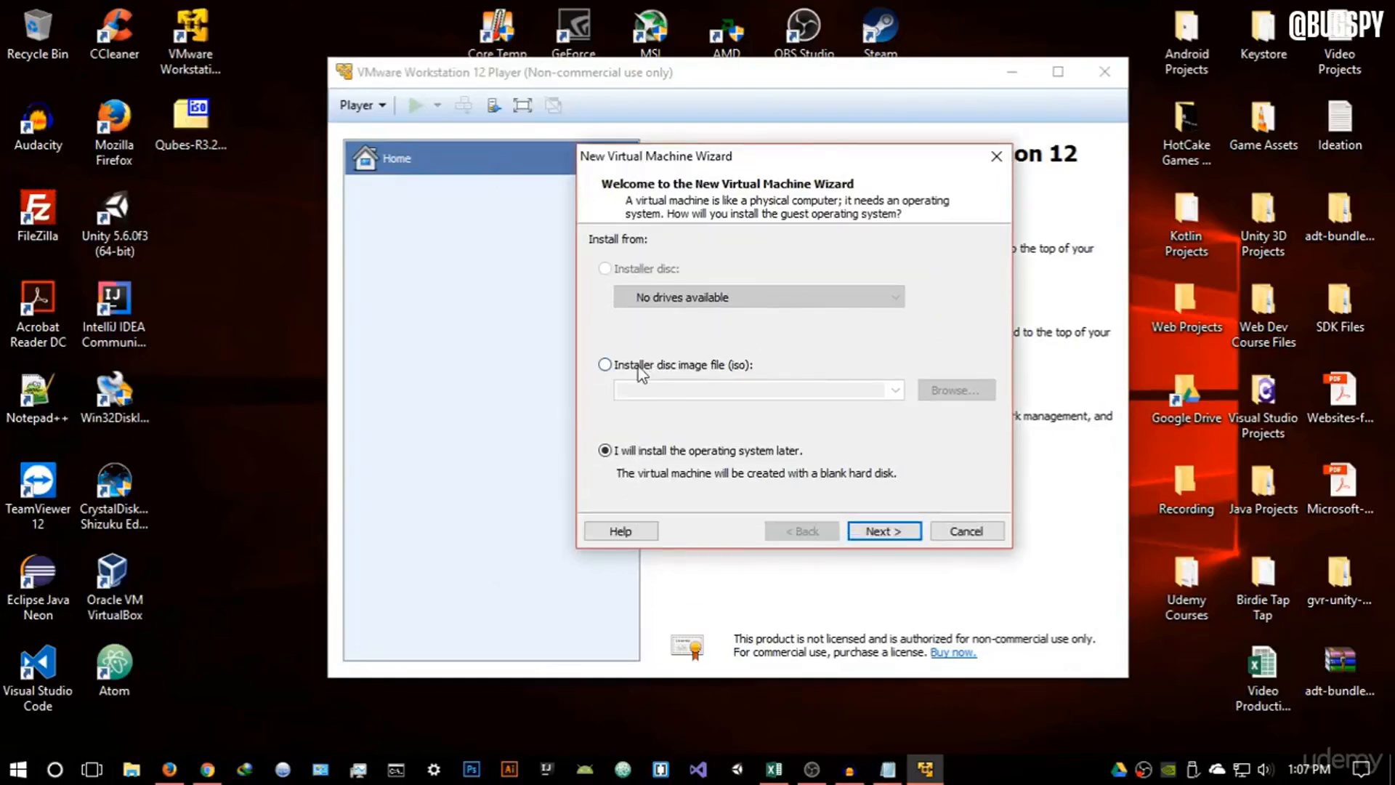
Install the new virtual machine from the disc image file Qubes-R3.2-x86_64 on the desktop, and continue to the guest operating system choice.
{"action": "left_click", "coordinate": [606, 366]}
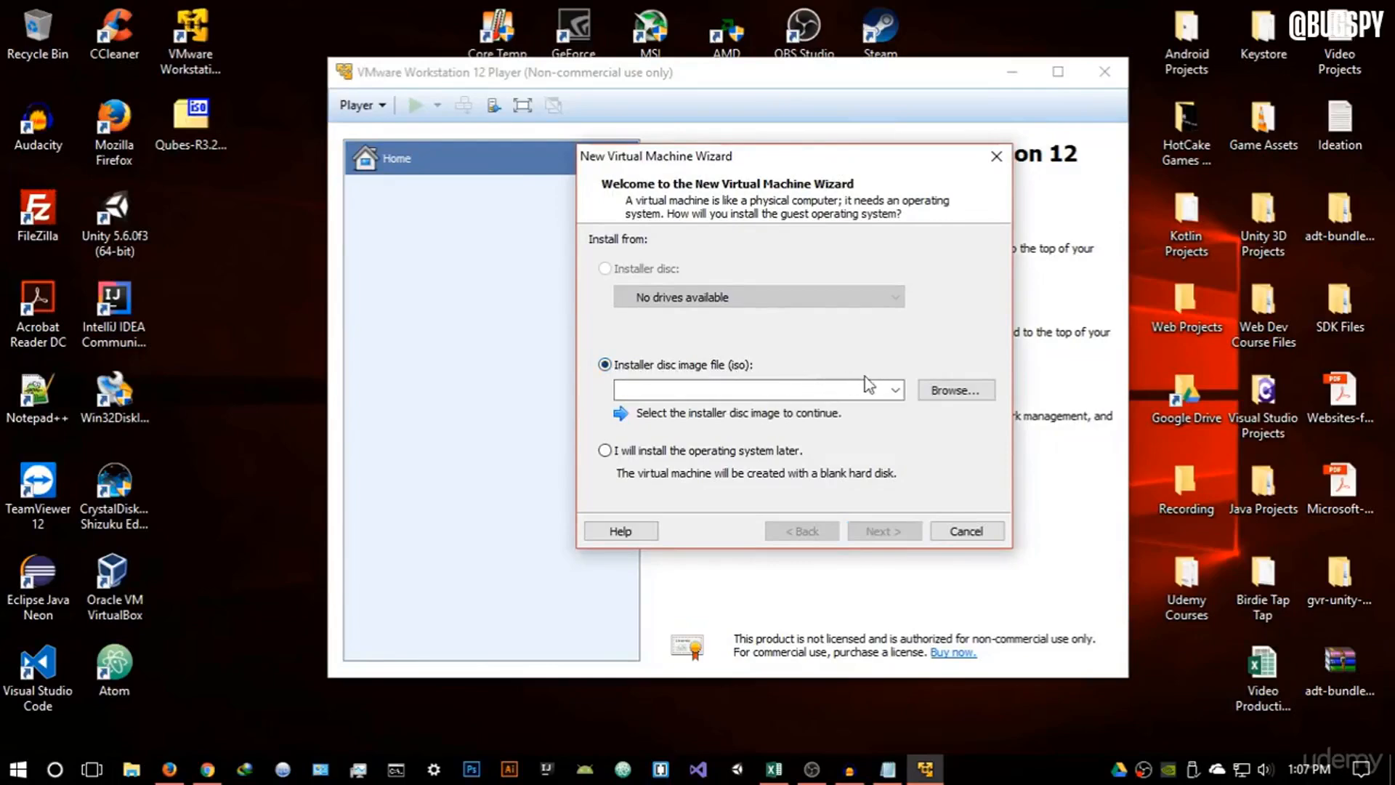
{"action": "left_click", "coordinate": [941, 392]}
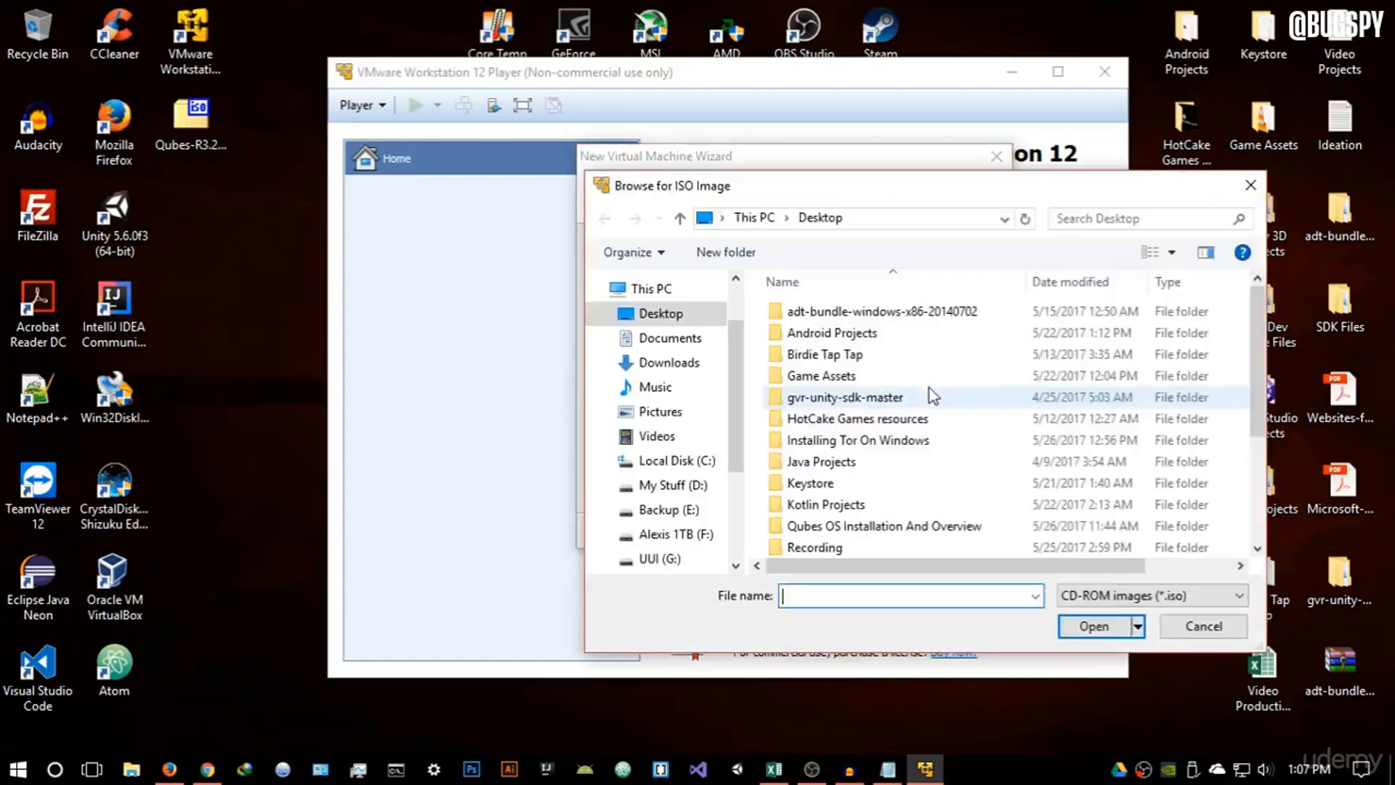
{"action": "scroll", "coordinate": [866, 381], "scroll_direction": "down", "scroll_amount": 3}
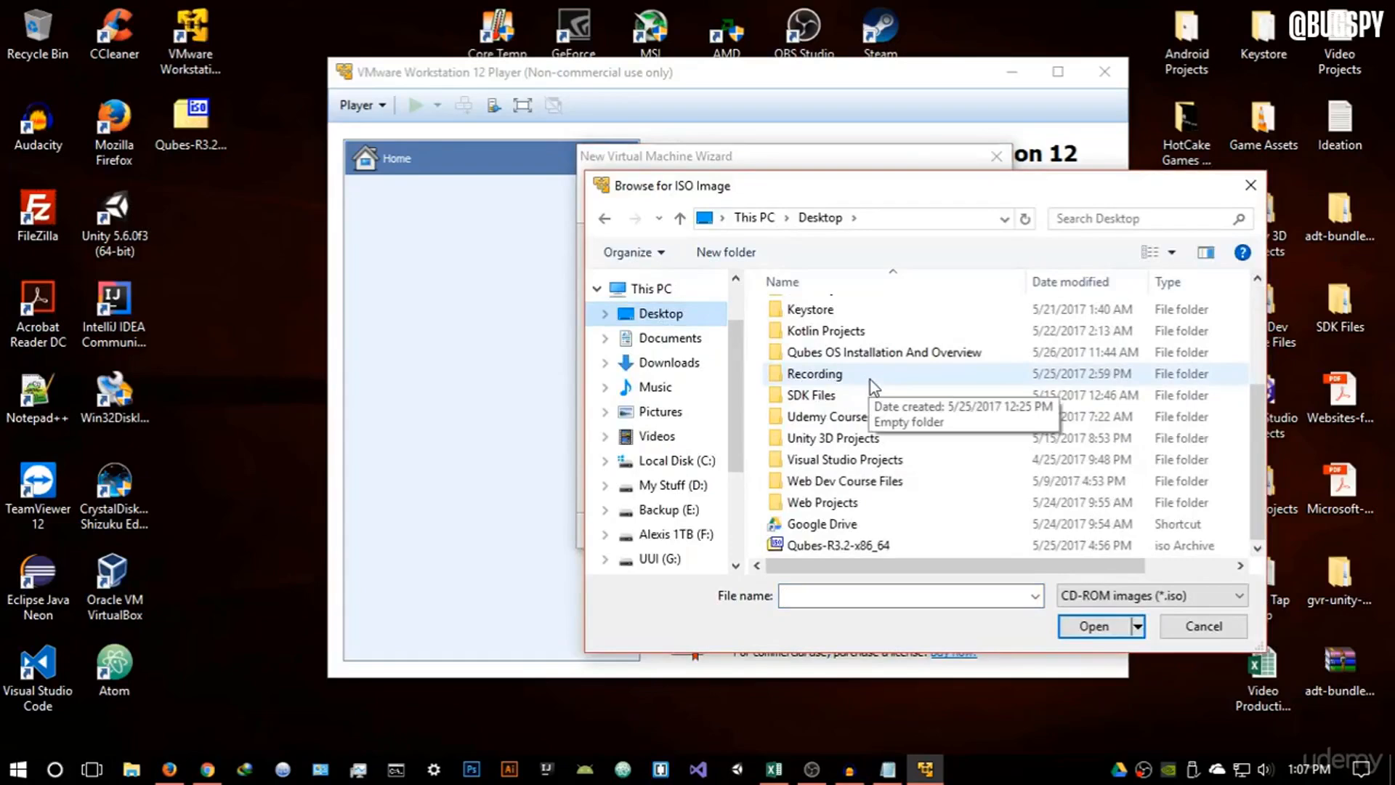
{"action": "left_click", "coordinate": [868, 547]}
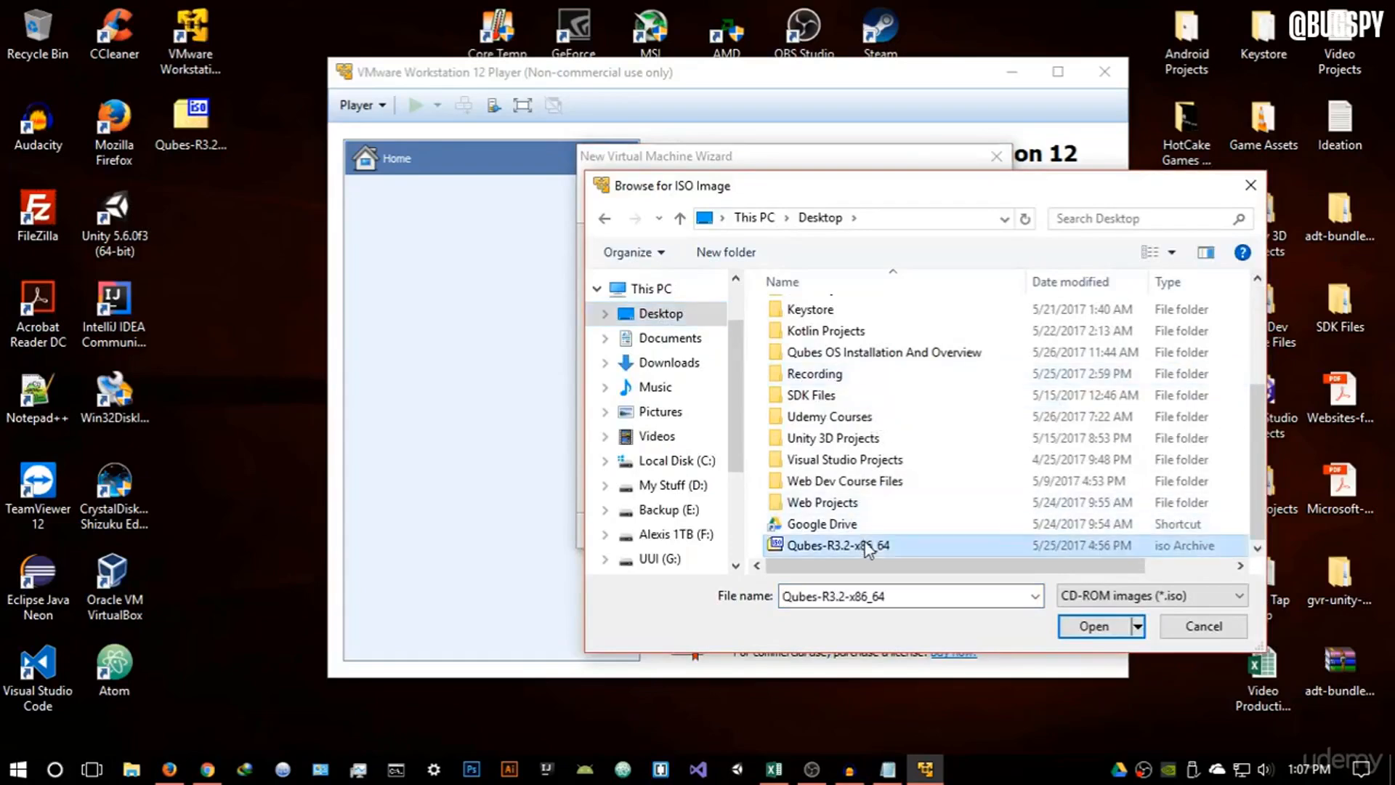
{"action": "left_click", "coordinate": [1071, 627]}
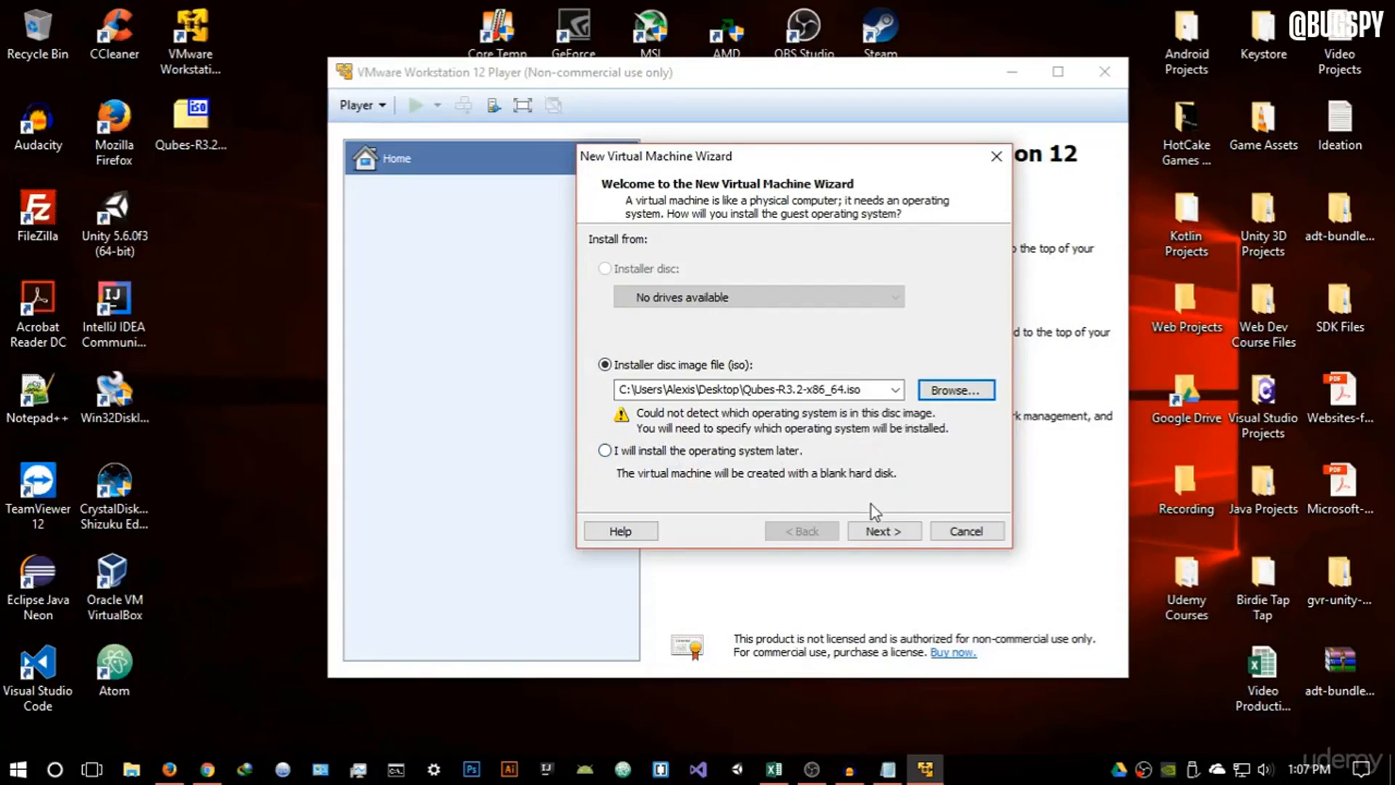
{"action": "left_click", "coordinate": [885, 536]}
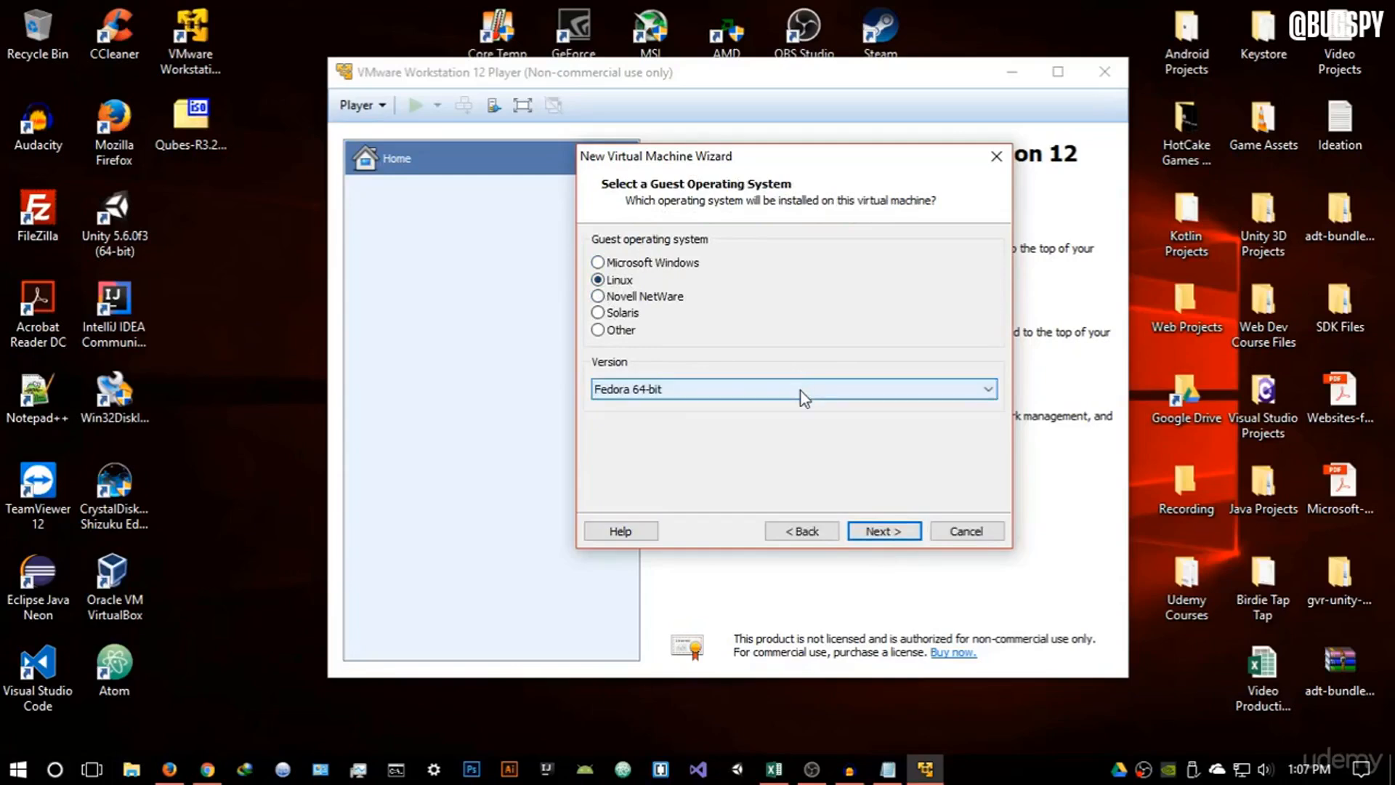
Choose Fedora 64-bit as the Linux version of the guest operating system and continue to the naming page.
{"action": "left_click", "coordinate": [603, 393]}
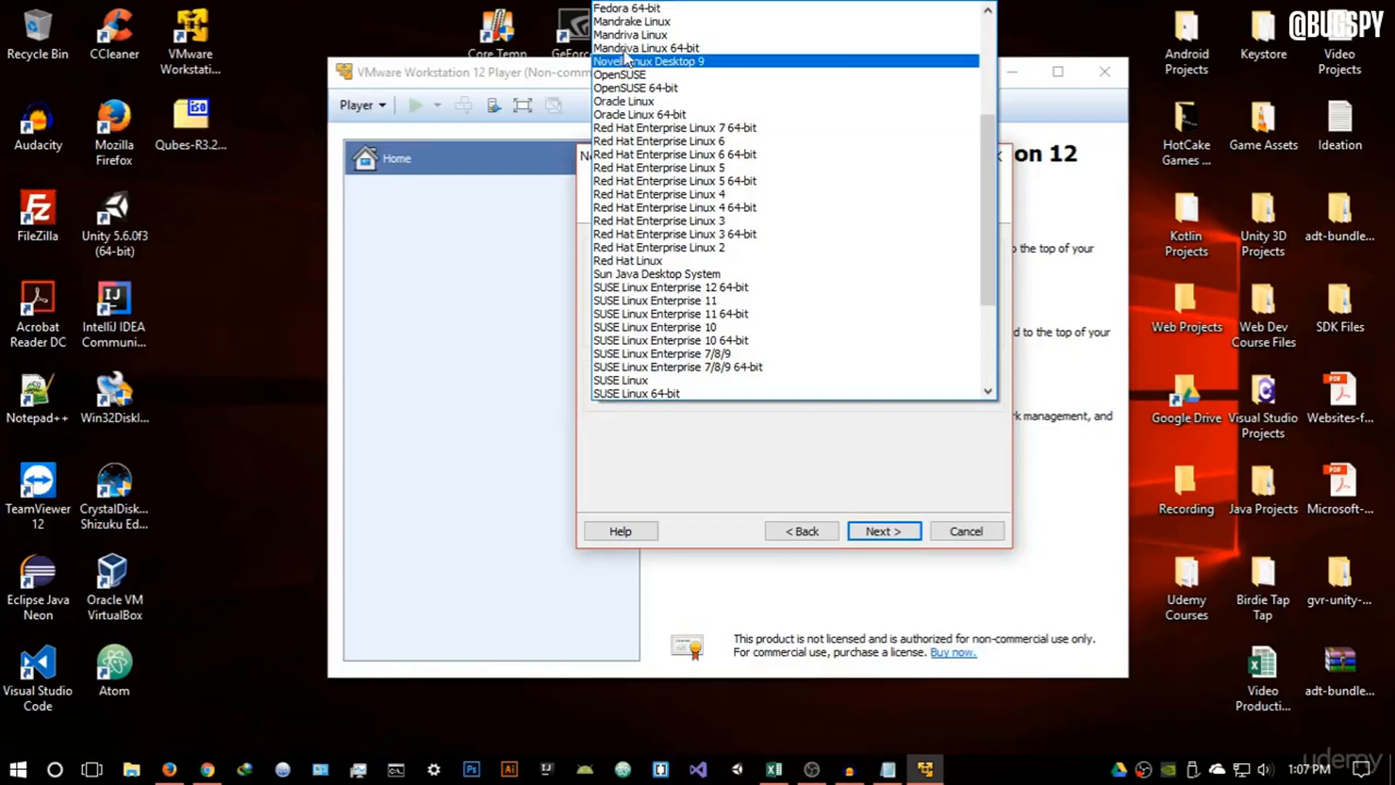
{"action": "scroll", "coordinate": [632, 43], "scroll_direction": "up", "scroll_amount": 2}
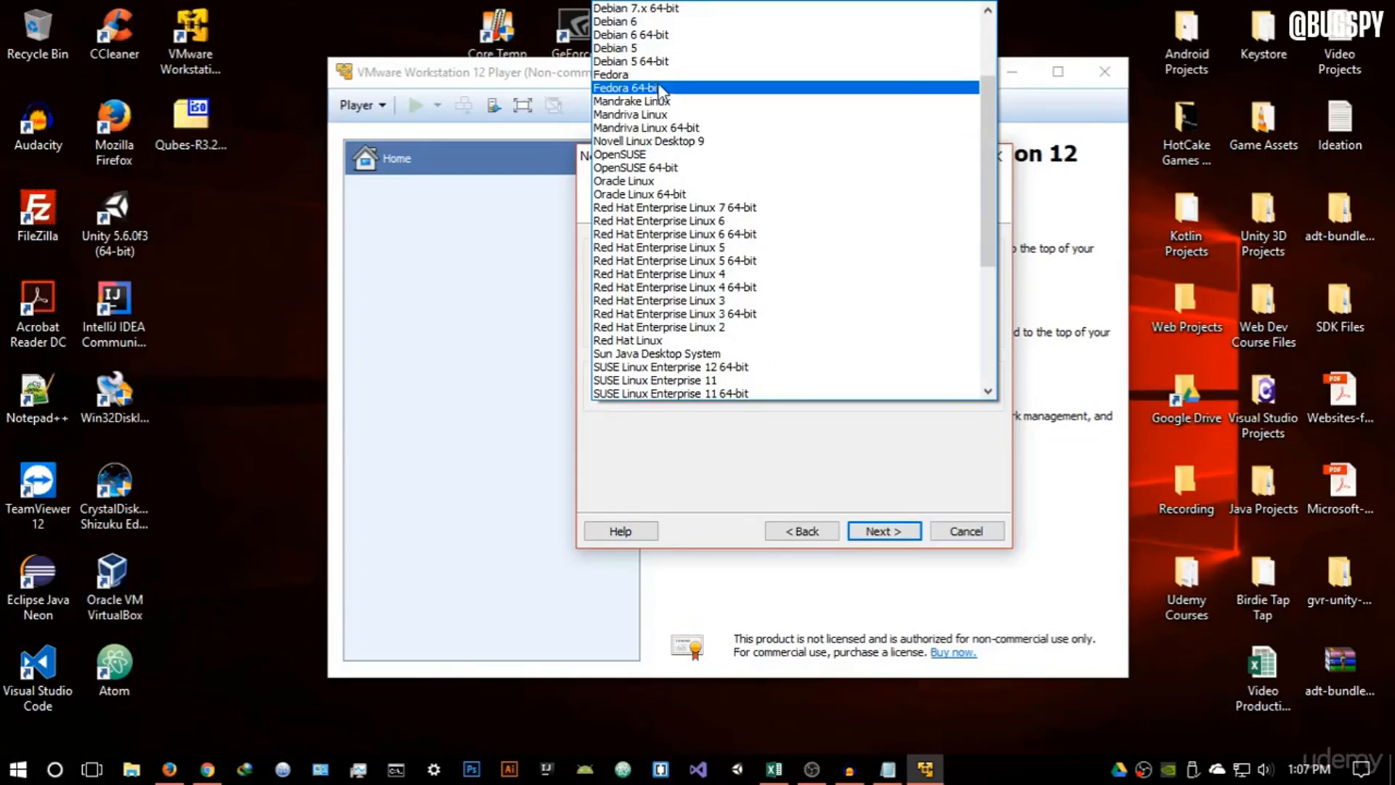
{"action": "left_click", "coordinate": [659, 89]}
{"action": "left_click", "coordinate": [731, 393]}
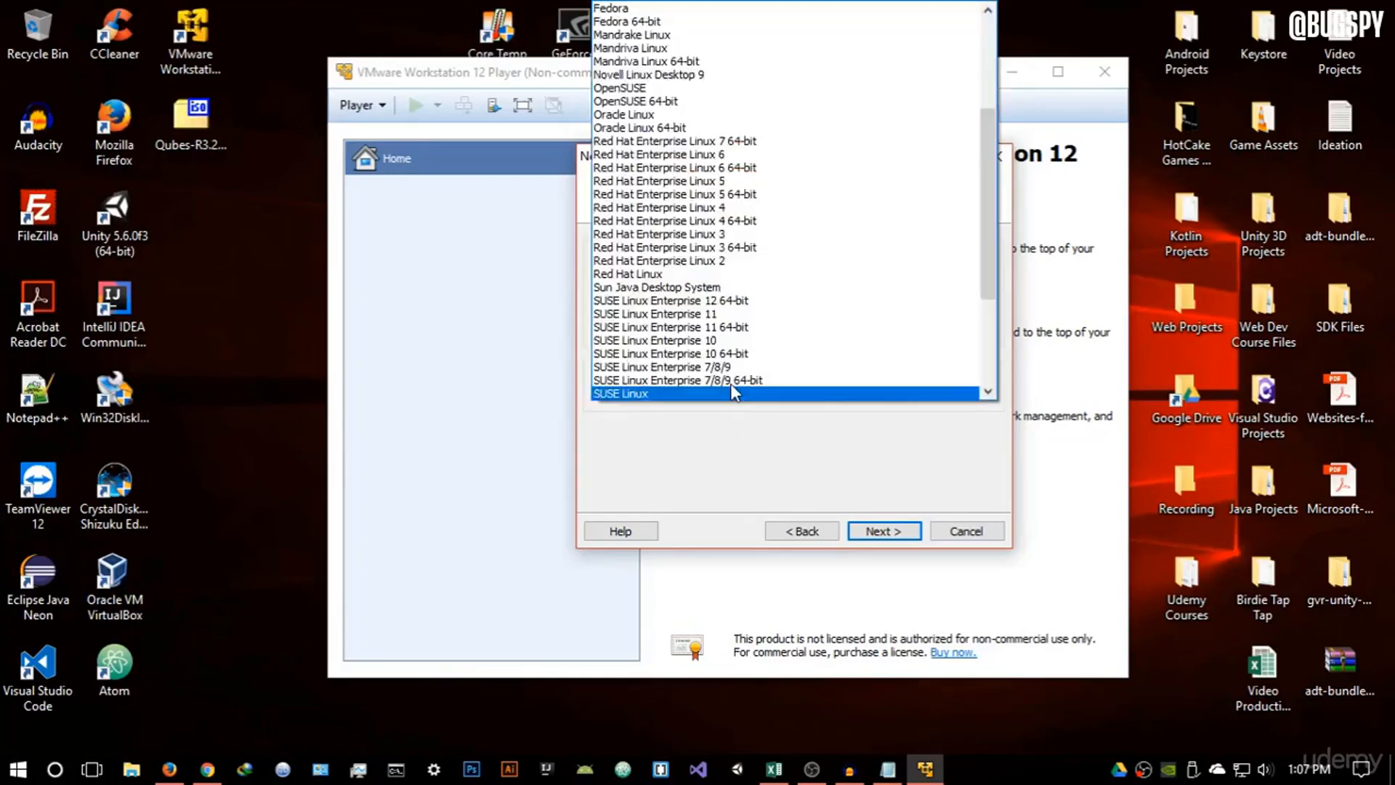
{"action": "left_click", "coordinate": [691, 22]}
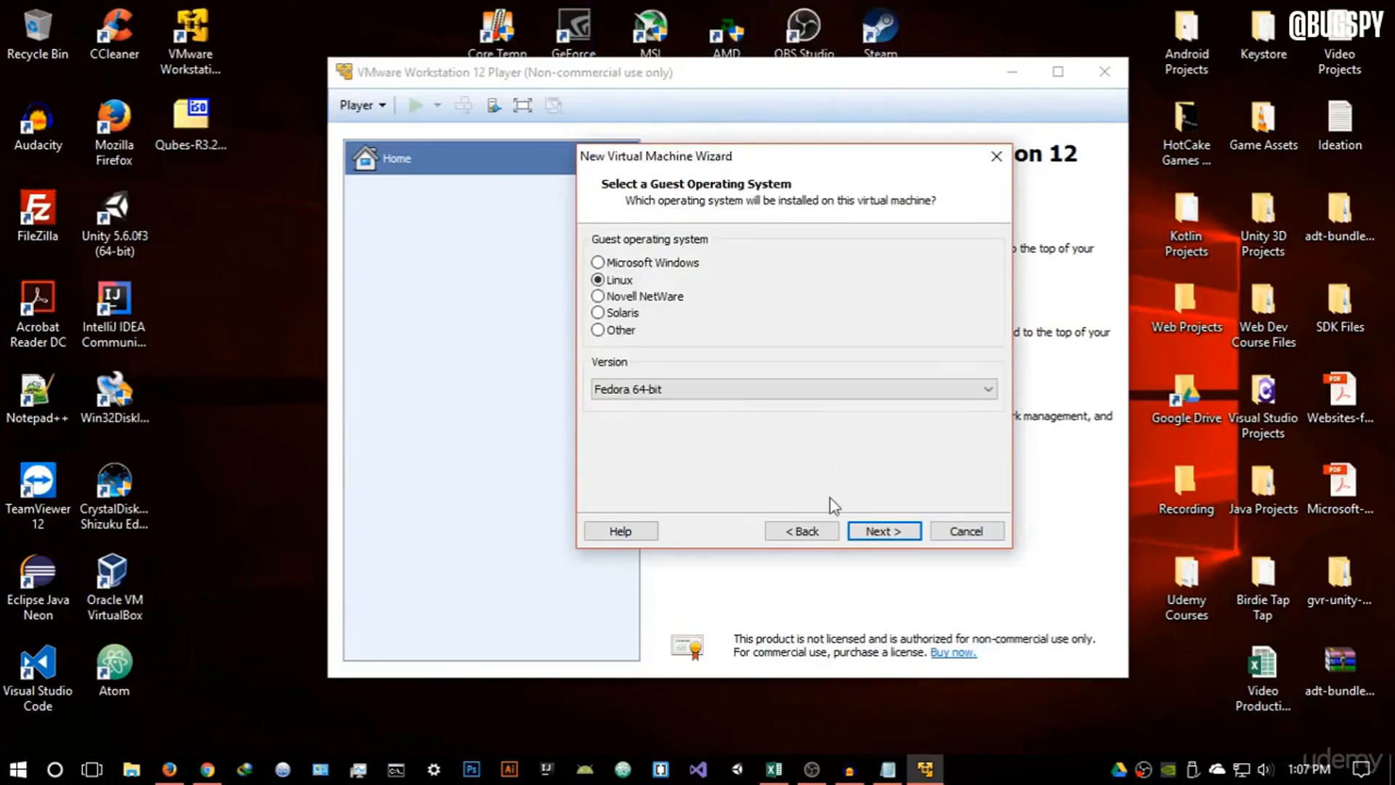
{"action": "left_click", "coordinate": [882, 531]}
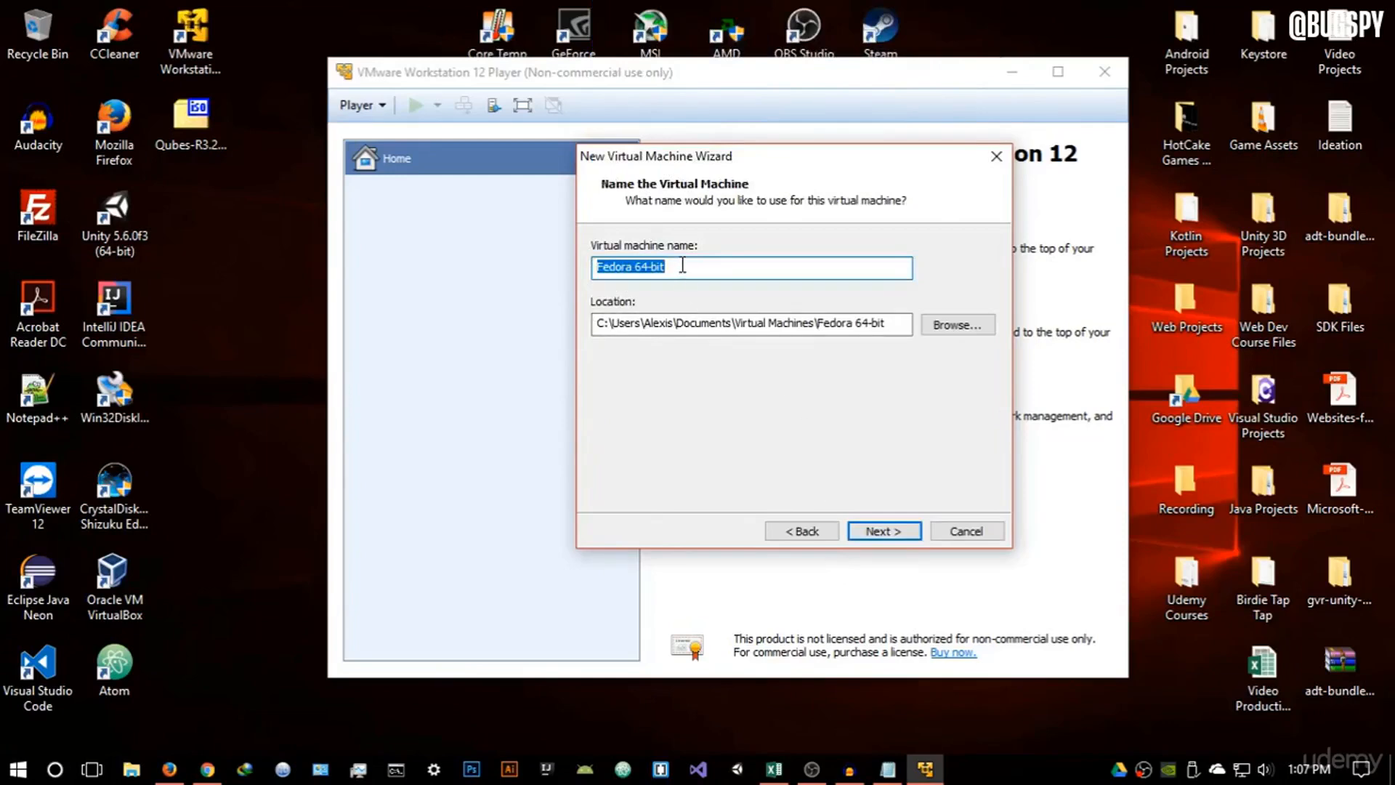
Name the virtual machine Qubes OS, set its location to D:\Virtual OS, and continue to the disk capacity page.
{"action": "key", "text": "BackSpace"}
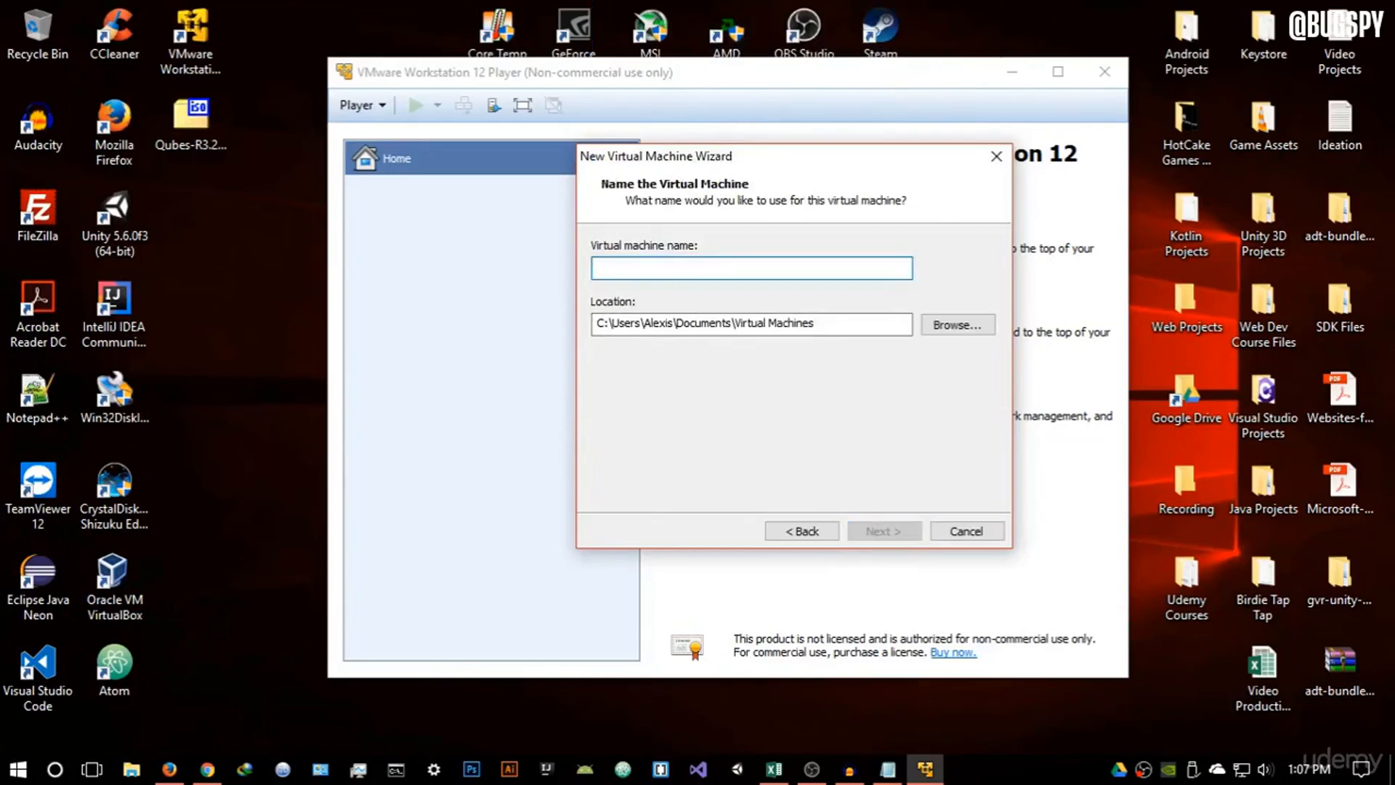
{"action": "type", "text": "Qubes "}
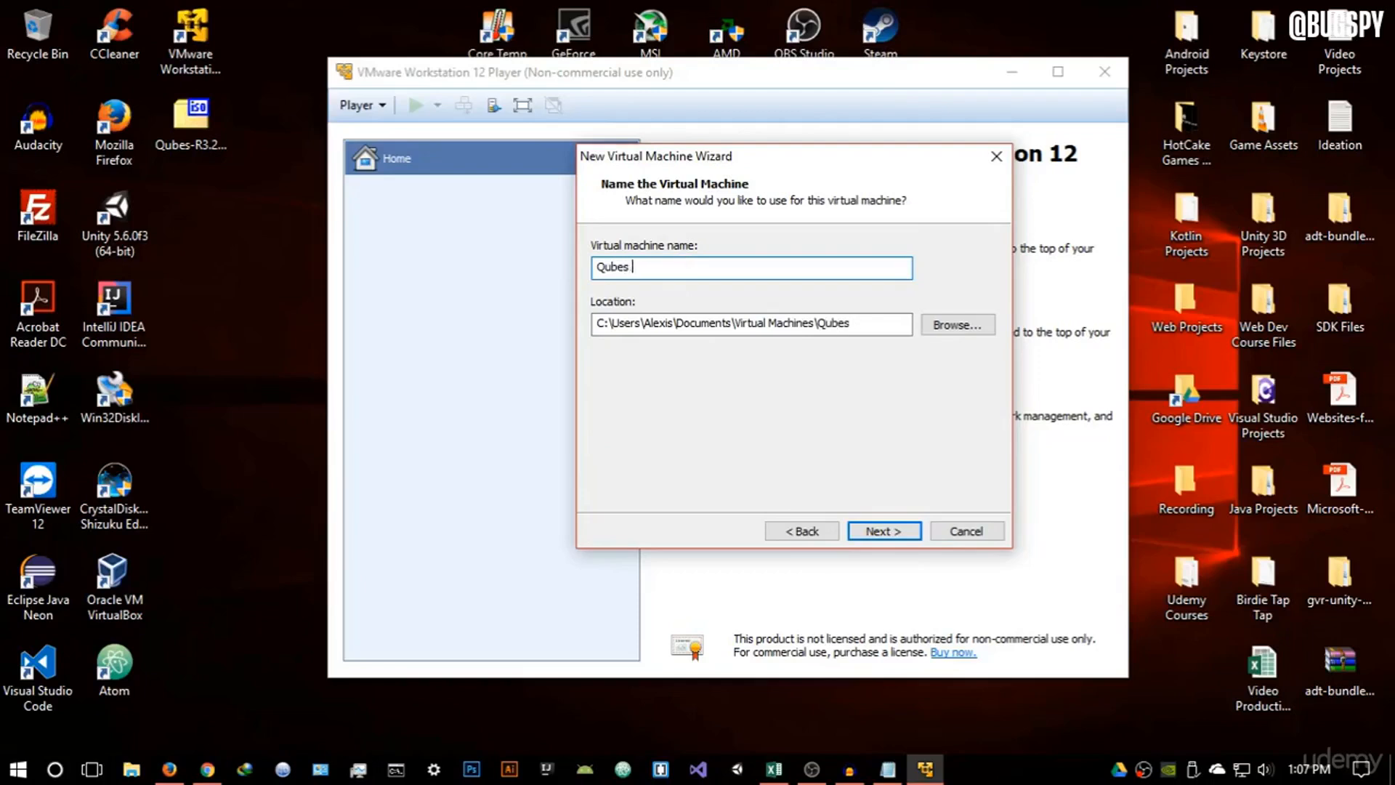
{"action": "type", "text": "iOS"}
{"action": "left_click", "coordinate": [936, 326]}
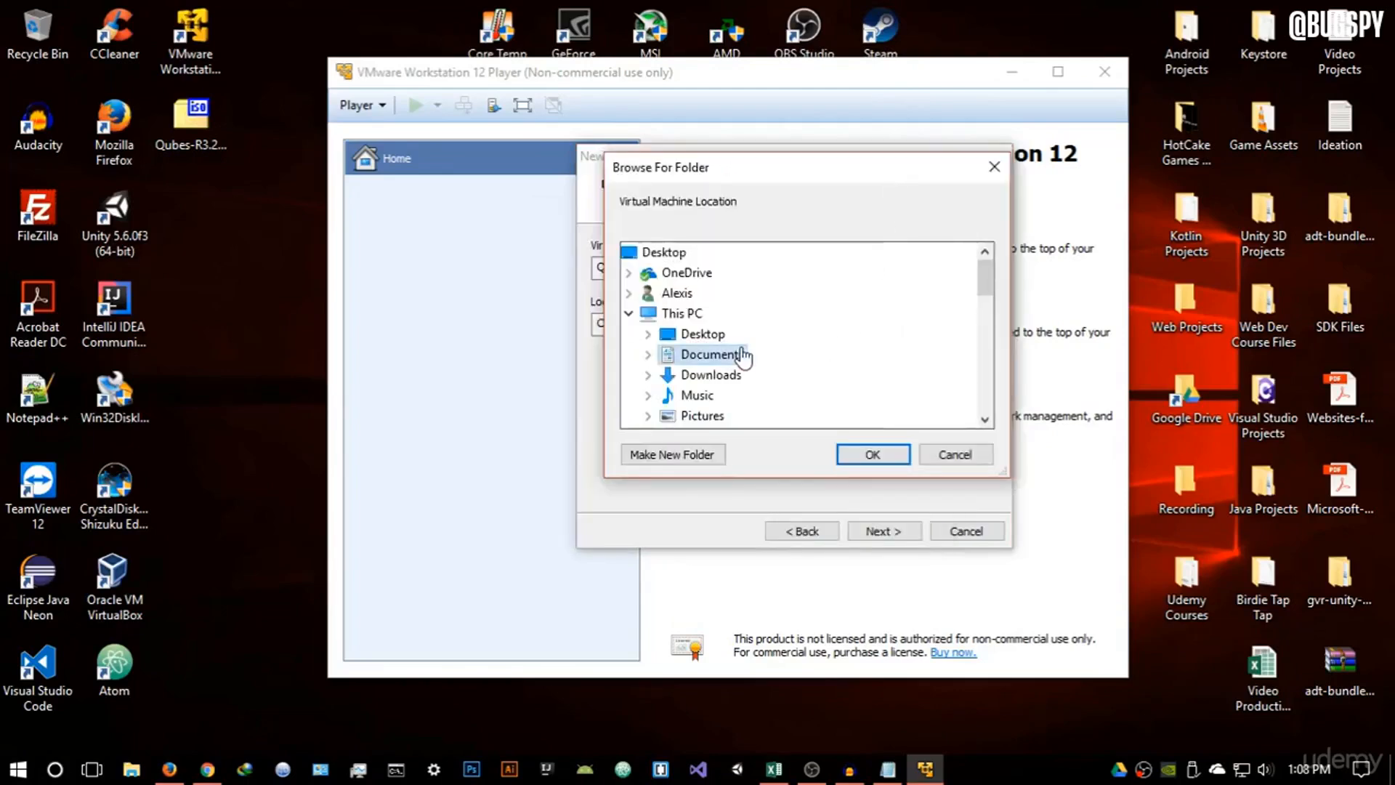
{"action": "scroll", "coordinate": [735, 351], "scroll_direction": "down", "scroll_amount": 2}
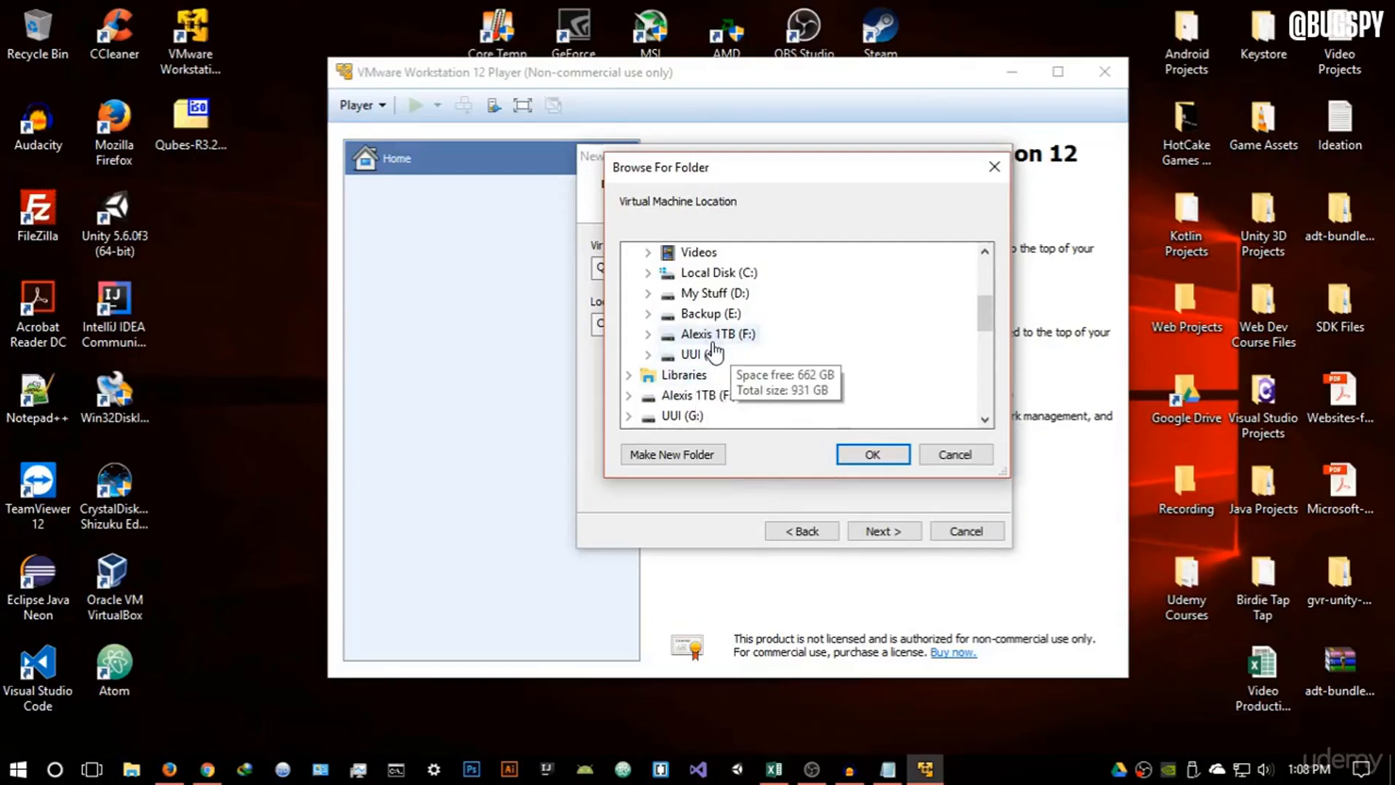
{"action": "double_click", "coordinate": [717, 294]}
{"action": "left_click", "coordinate": [725, 395]}
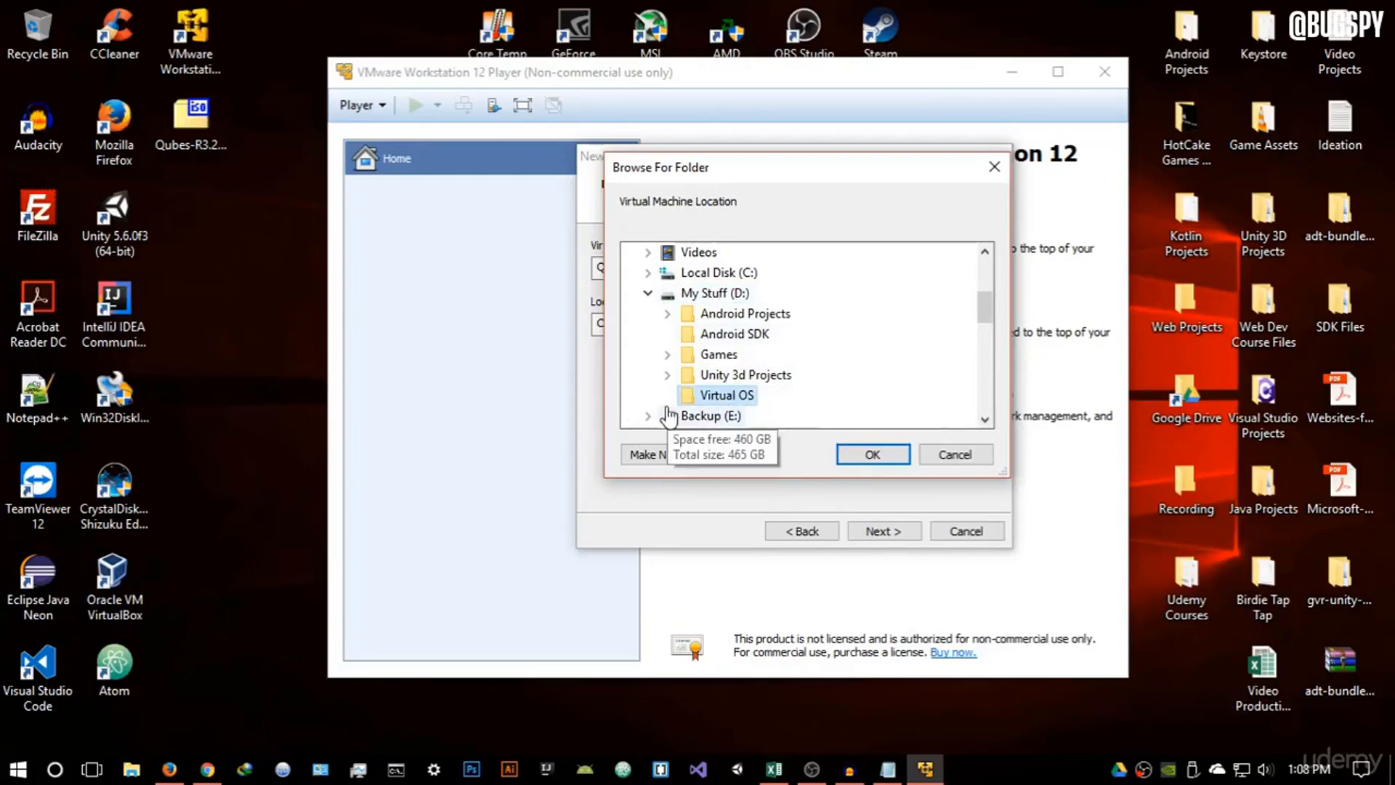
{"action": "left_click", "coordinate": [871, 454]}
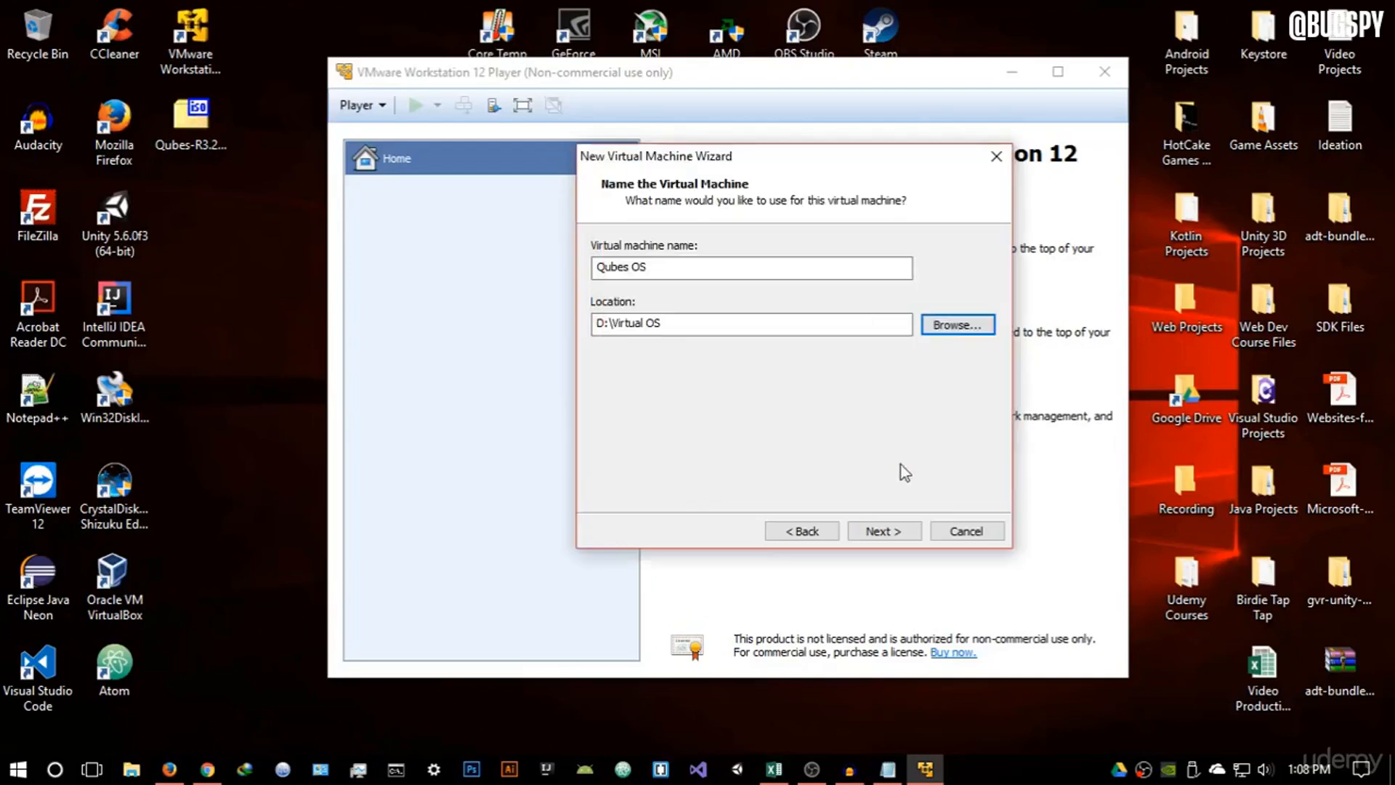
{"action": "left_click", "coordinate": [888, 526]}
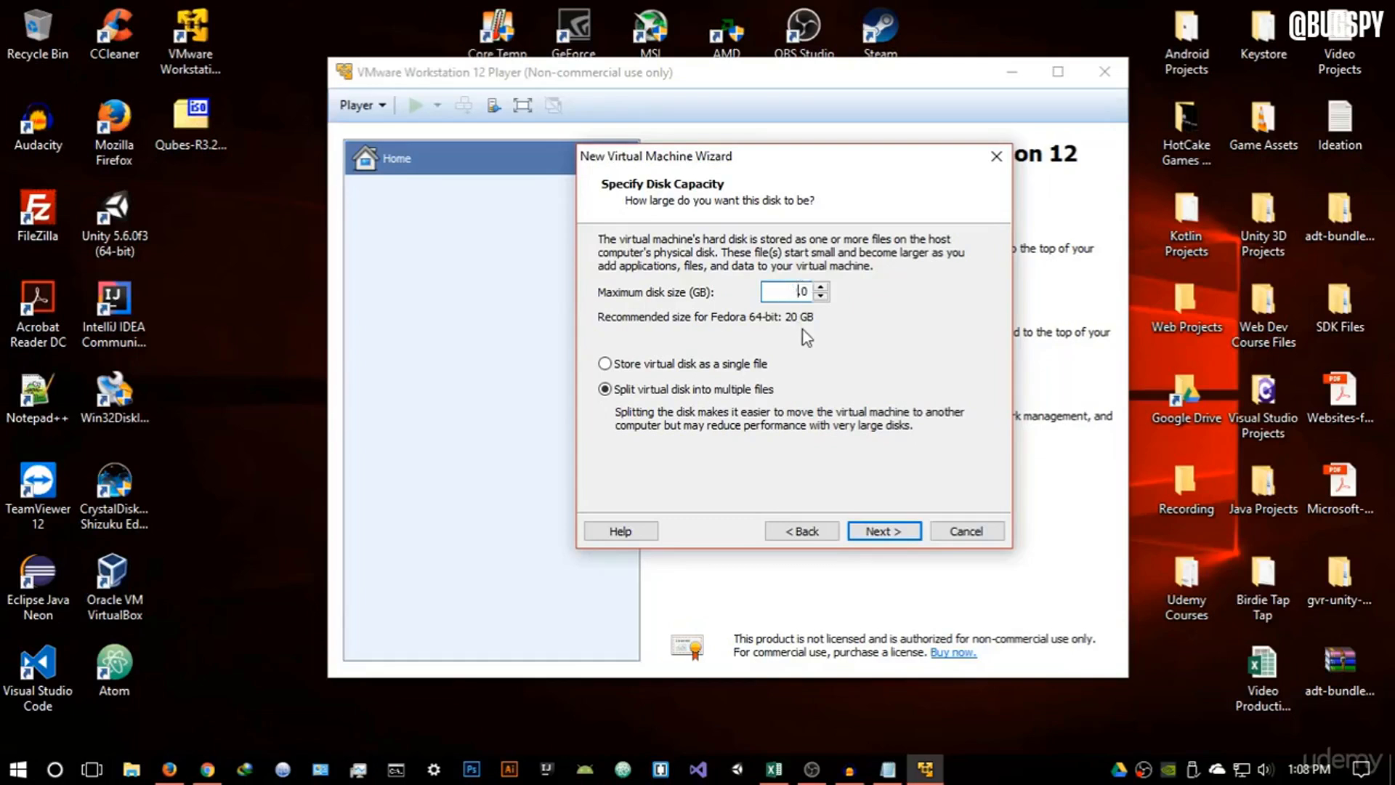
Set the maximum disk size to 30 GB, store the virtual disk as a single file, and continue to the summary page.
{"action": "type", "text": "30."}
{"action": "mouse_move", "coordinate": [808, 165]}
{"action": "left_mouse_down"}
{"action": "mouse_move", "coordinate": [810, 115]}
{"action": "mouse_move", "coordinate": [789, 153]}
{"action": "left_mouse_up"}
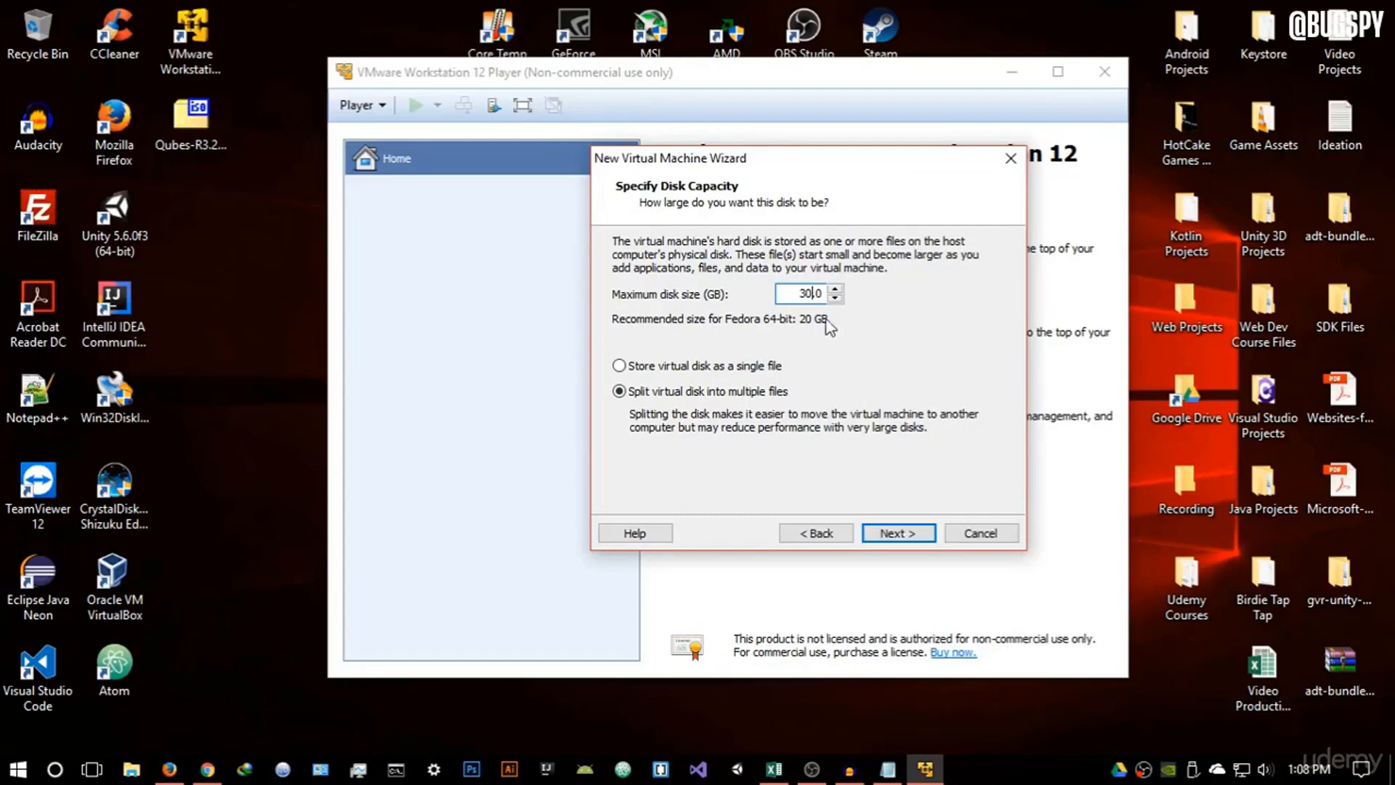
{"action": "left_click", "coordinate": [618, 366]}
{"action": "left_click", "coordinate": [915, 537]}
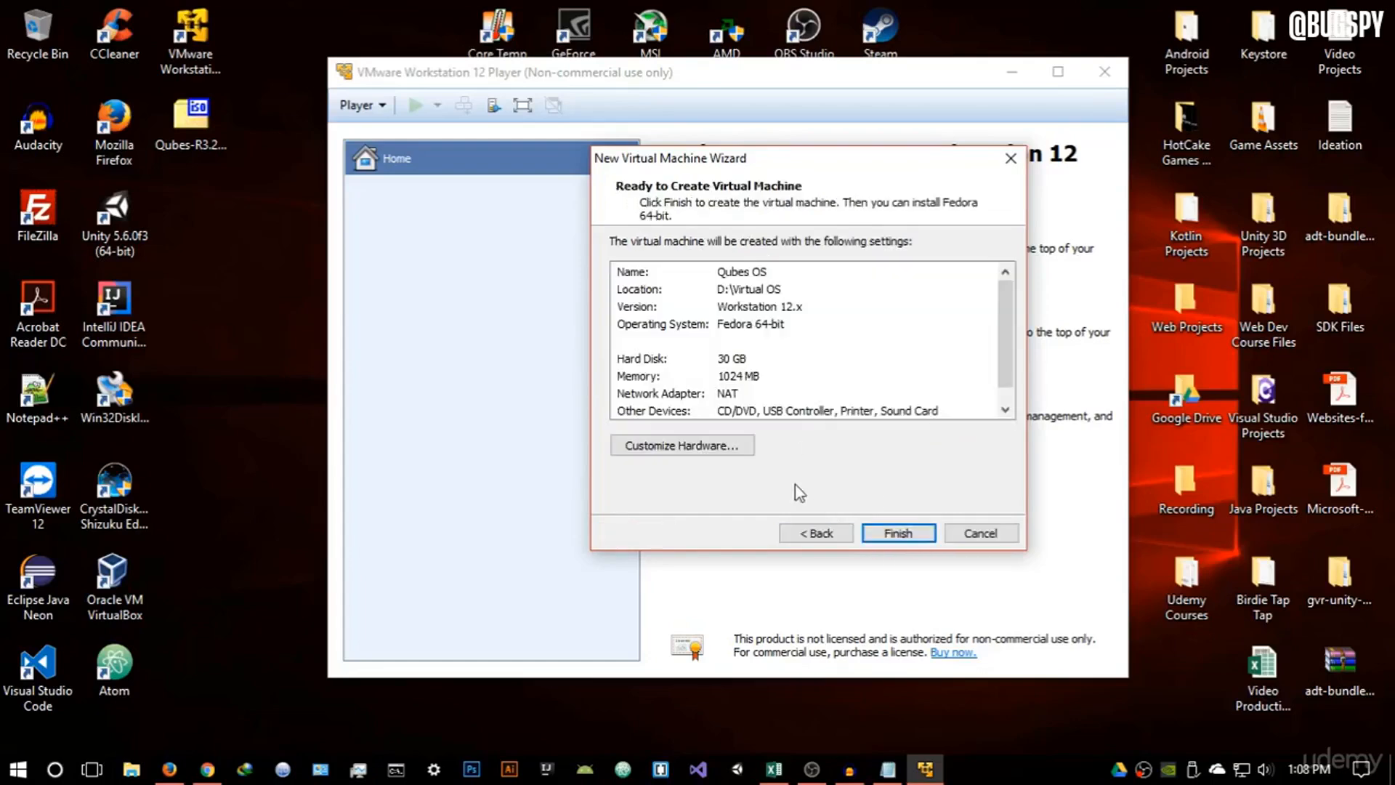
Open the hardware customization for the new virtual machine and try to set its memory to 2048 MB.
{"action": "left_click", "coordinate": [731, 446]}
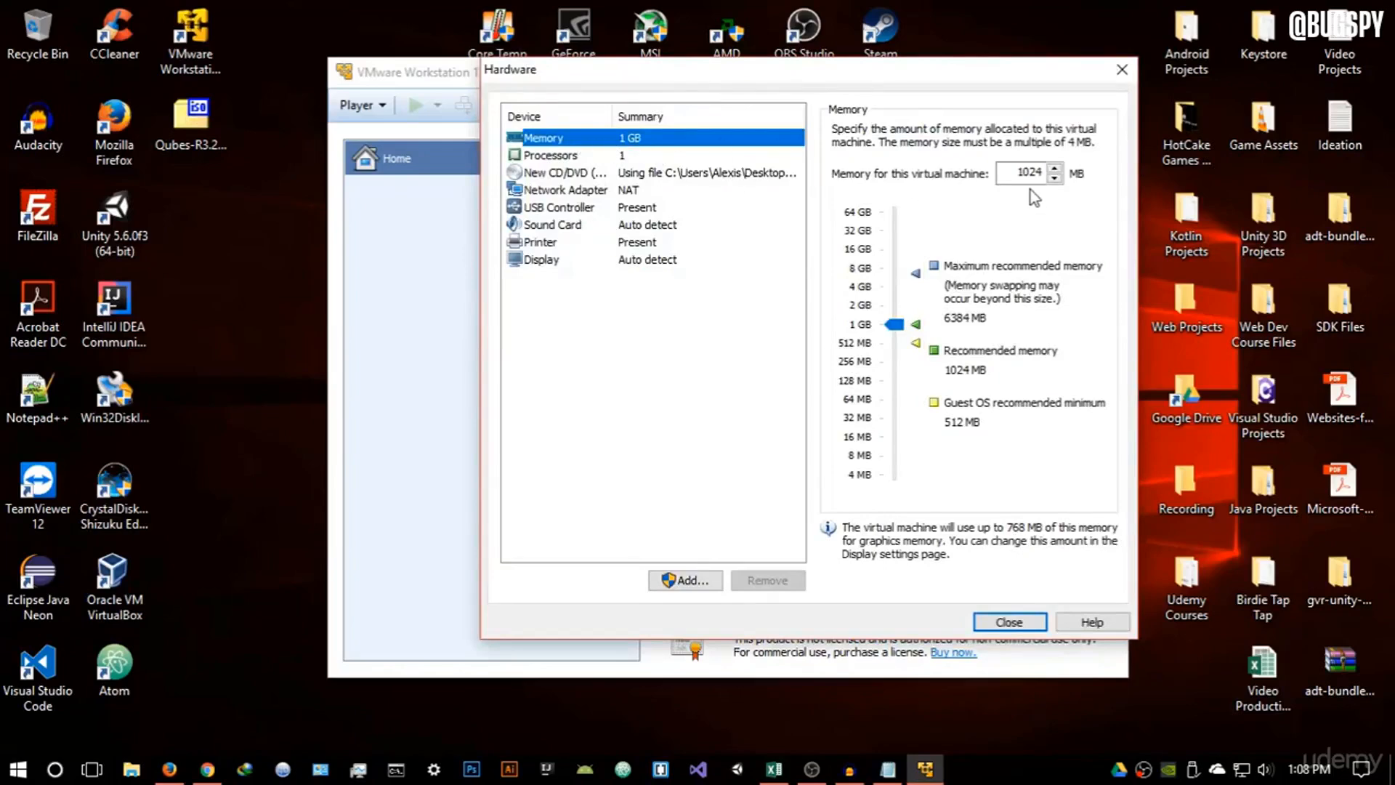
{"action": "left_click_drag", "start_coordinate": [1045, 173], "coordinate": [993, 178]}
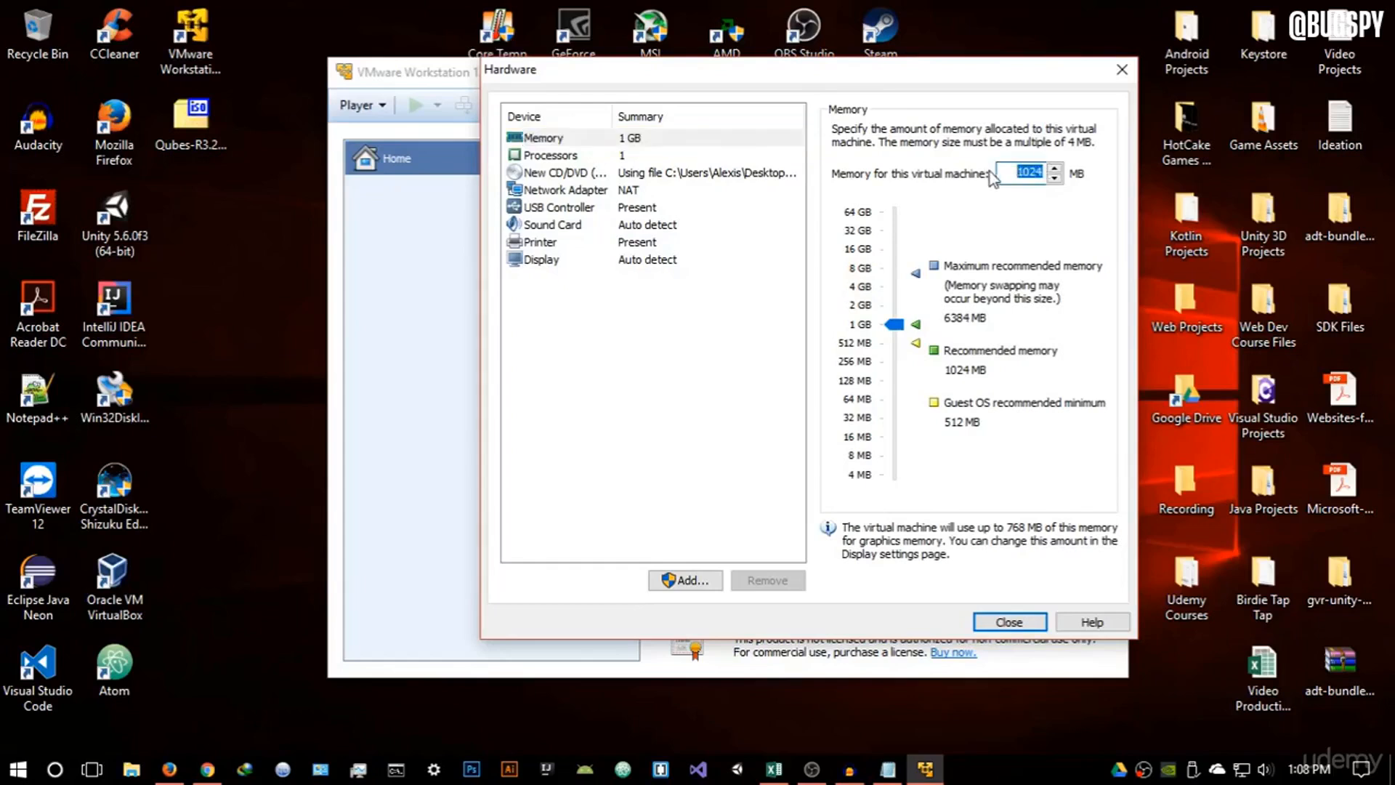
{"action": "type", "text": "2048"}
{"action": "left_click", "coordinate": [894, 324]}
Set the virtual machine's number of processor cores to 2.
{"action": "left_click", "coordinate": [570, 157]}
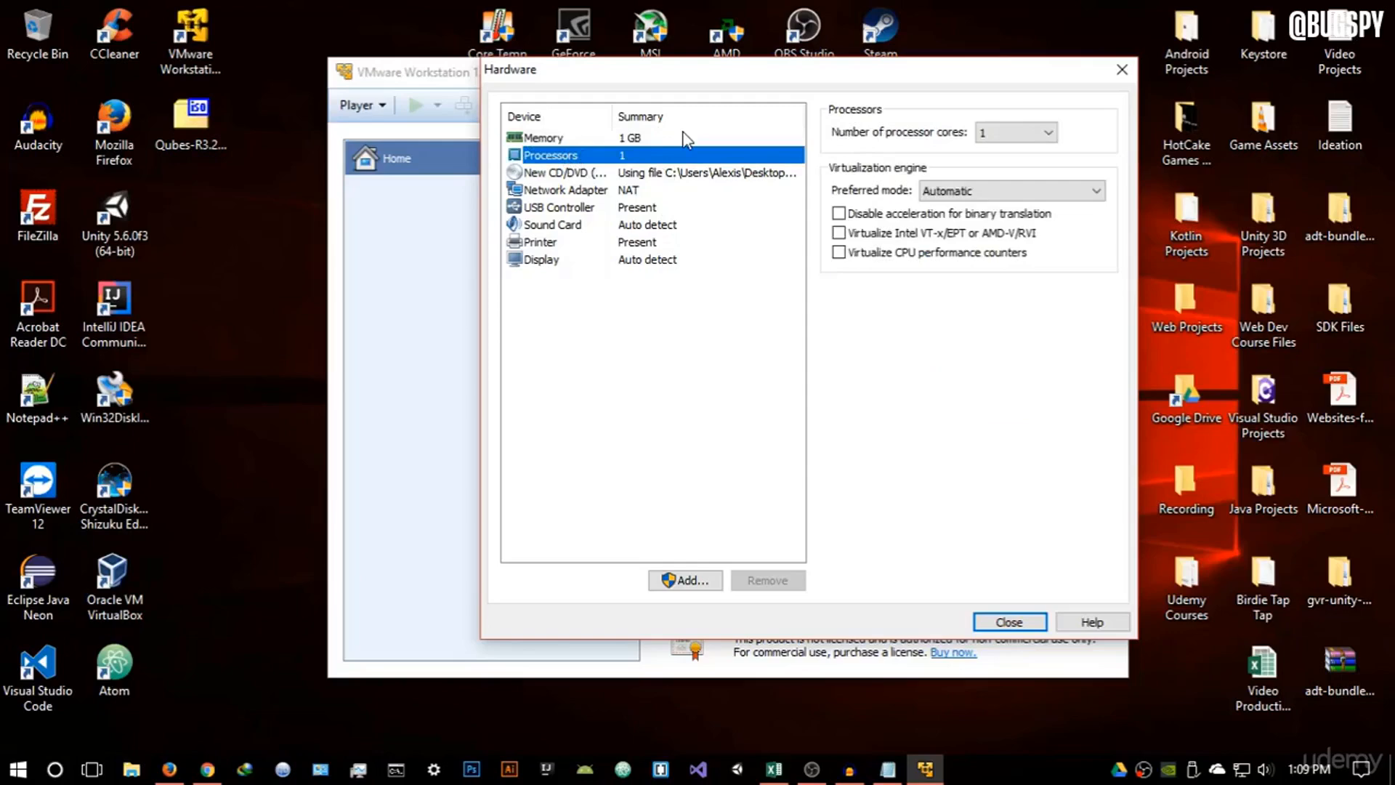
{"action": "left_click", "coordinate": [1010, 134]}
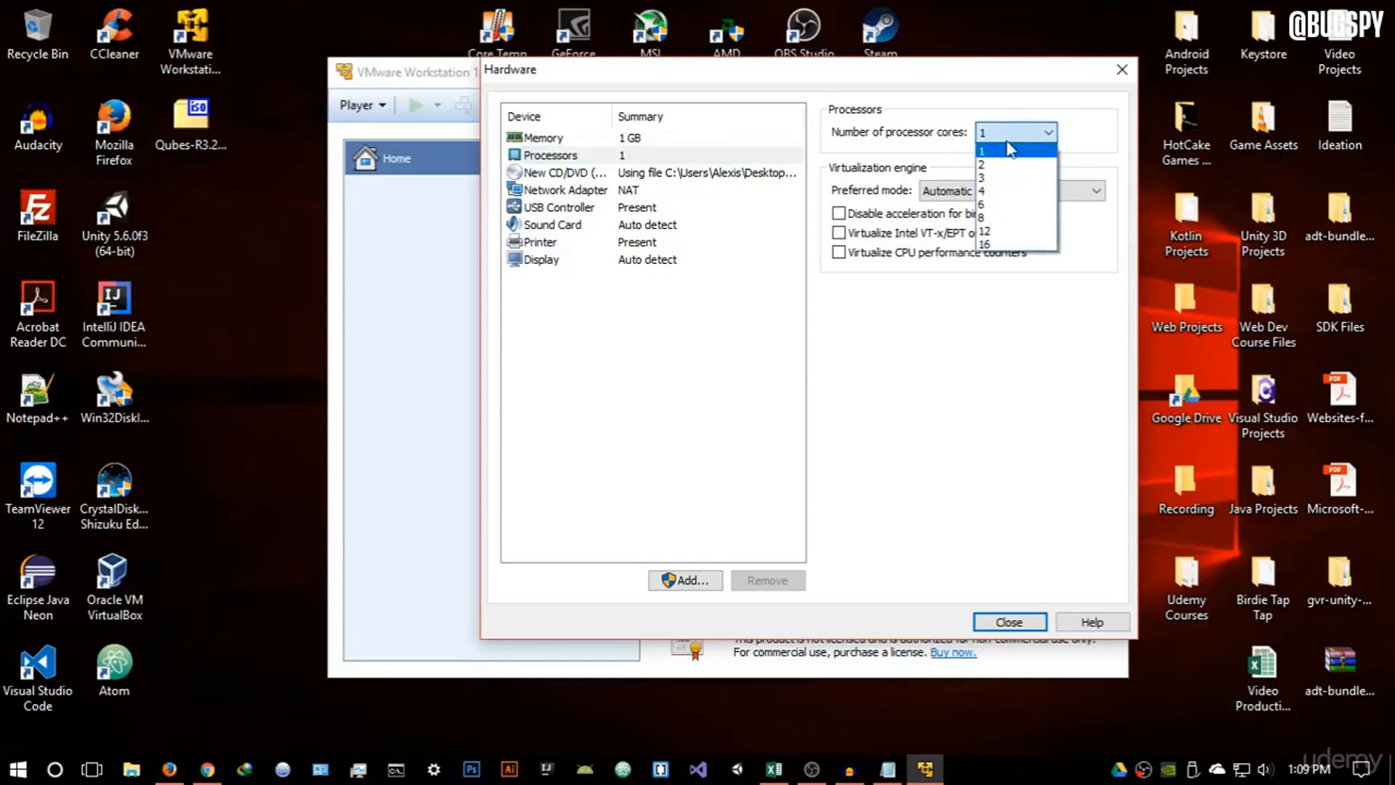
{"action": "left_click", "coordinate": [1004, 165]}
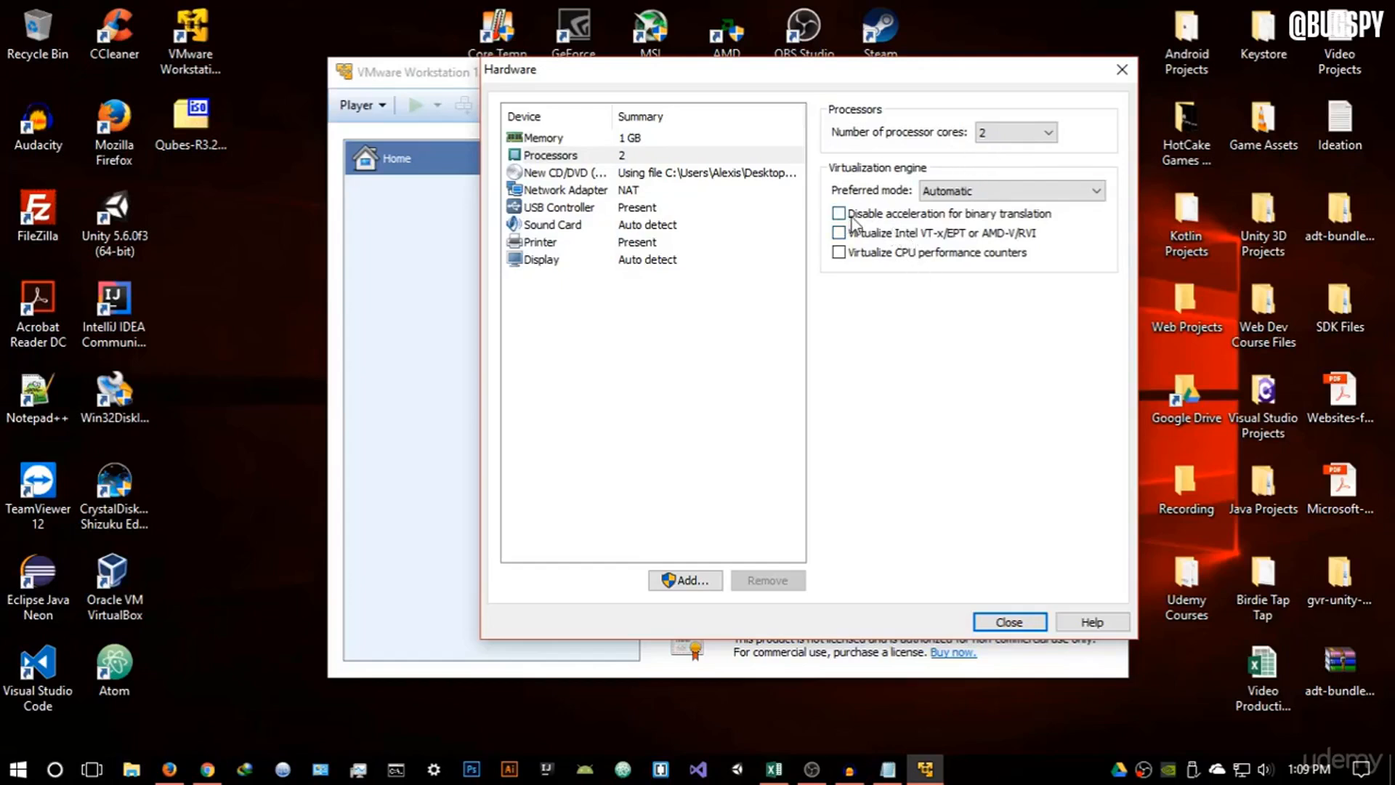
Set the display's maximum graphics memory to 128 MB, close the hardware settings, and finish creating the virtual machine.
{"action": "left_click", "coordinate": [560, 261]}
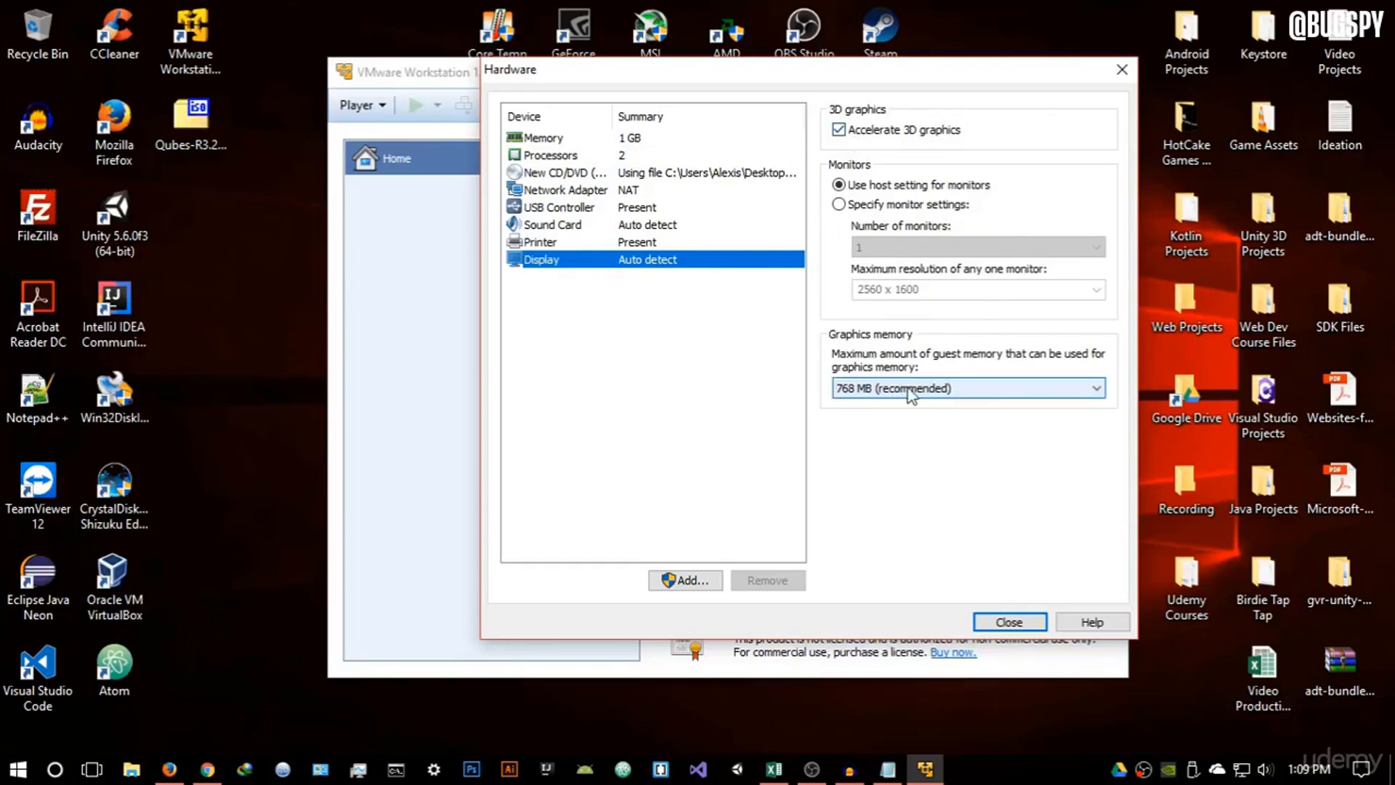
{"action": "left_click", "coordinate": [942, 390]}
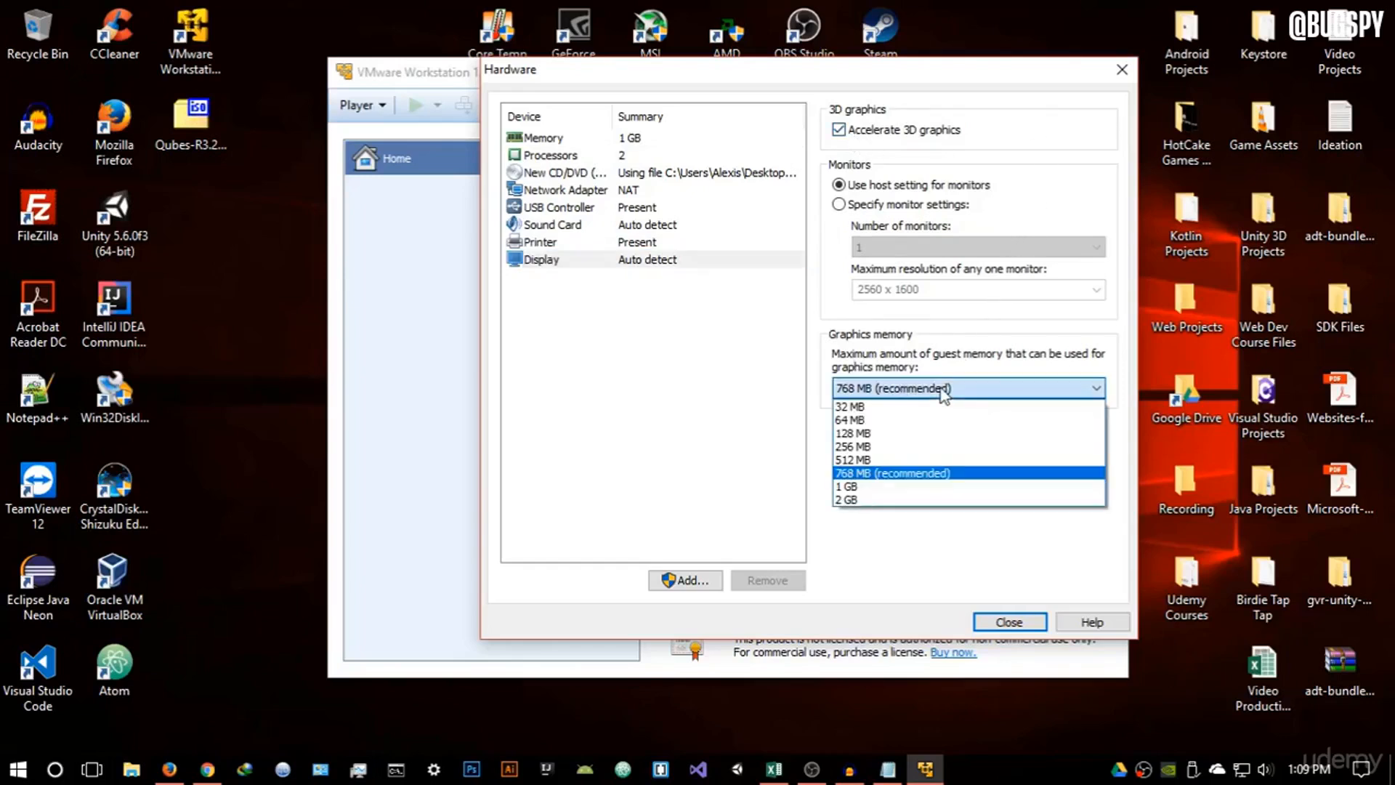
{"action": "left_click", "coordinate": [882, 436]}
{"action": "left_click", "coordinate": [891, 388]}
{"action": "left_click", "coordinate": [940, 434]}
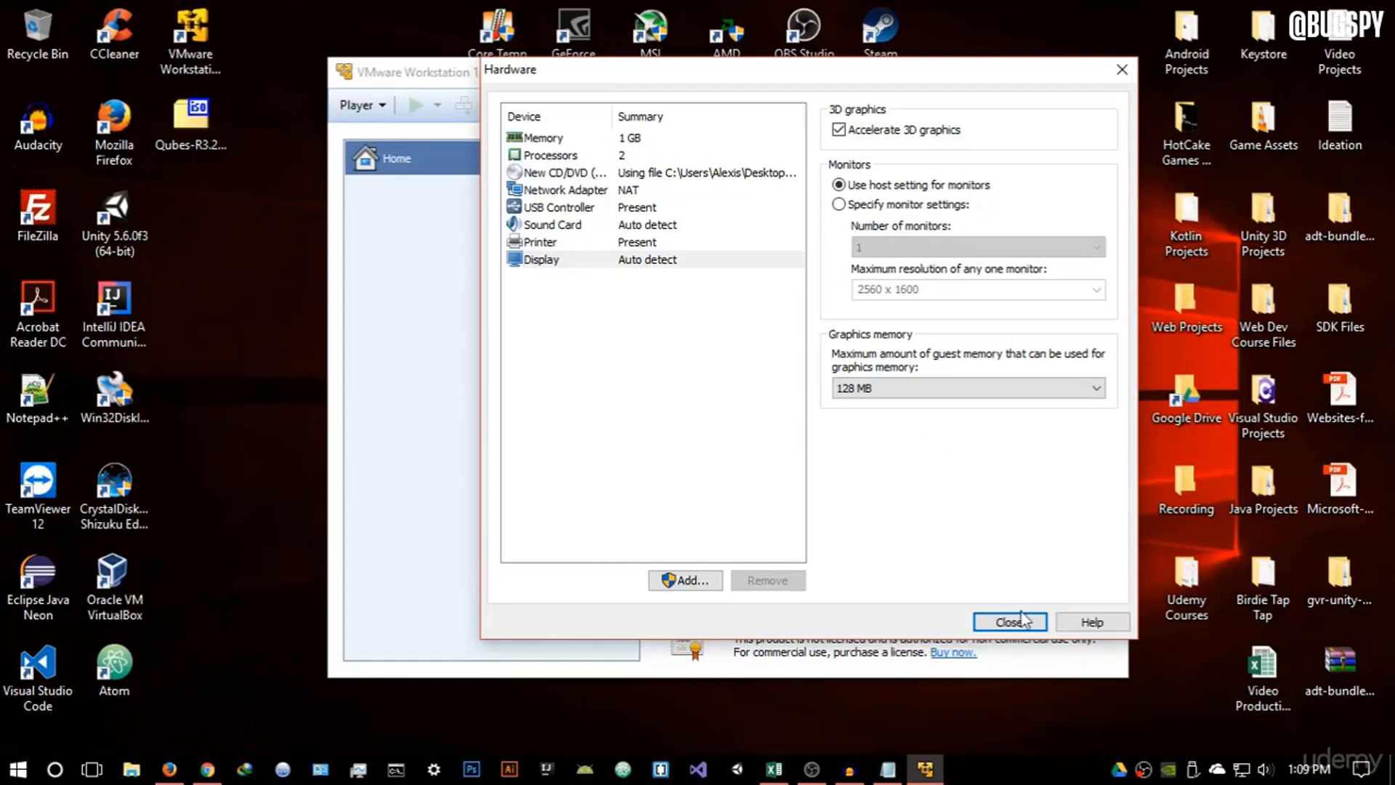
{"action": "left_click", "coordinate": [1006, 622]}
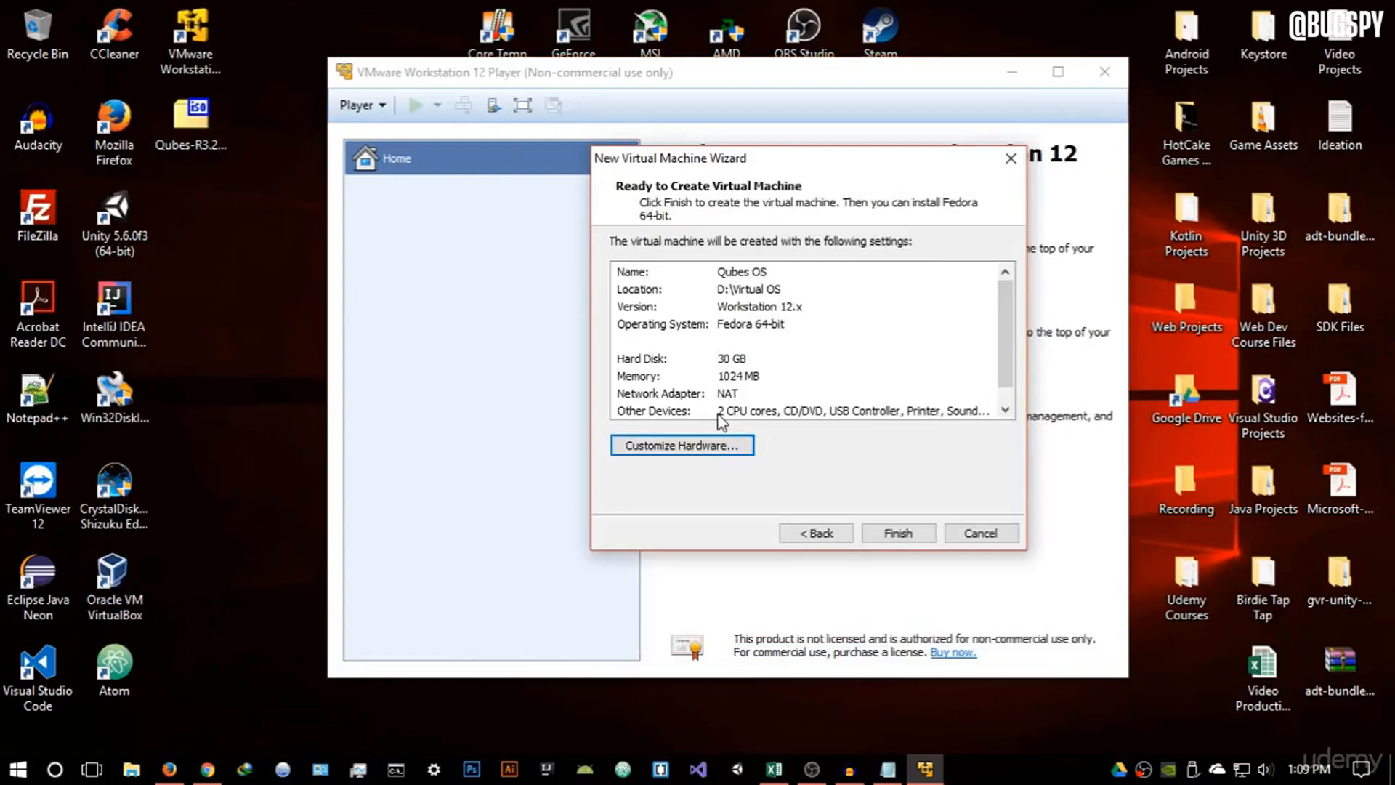
{"action": "left_click", "coordinate": [894, 532]}
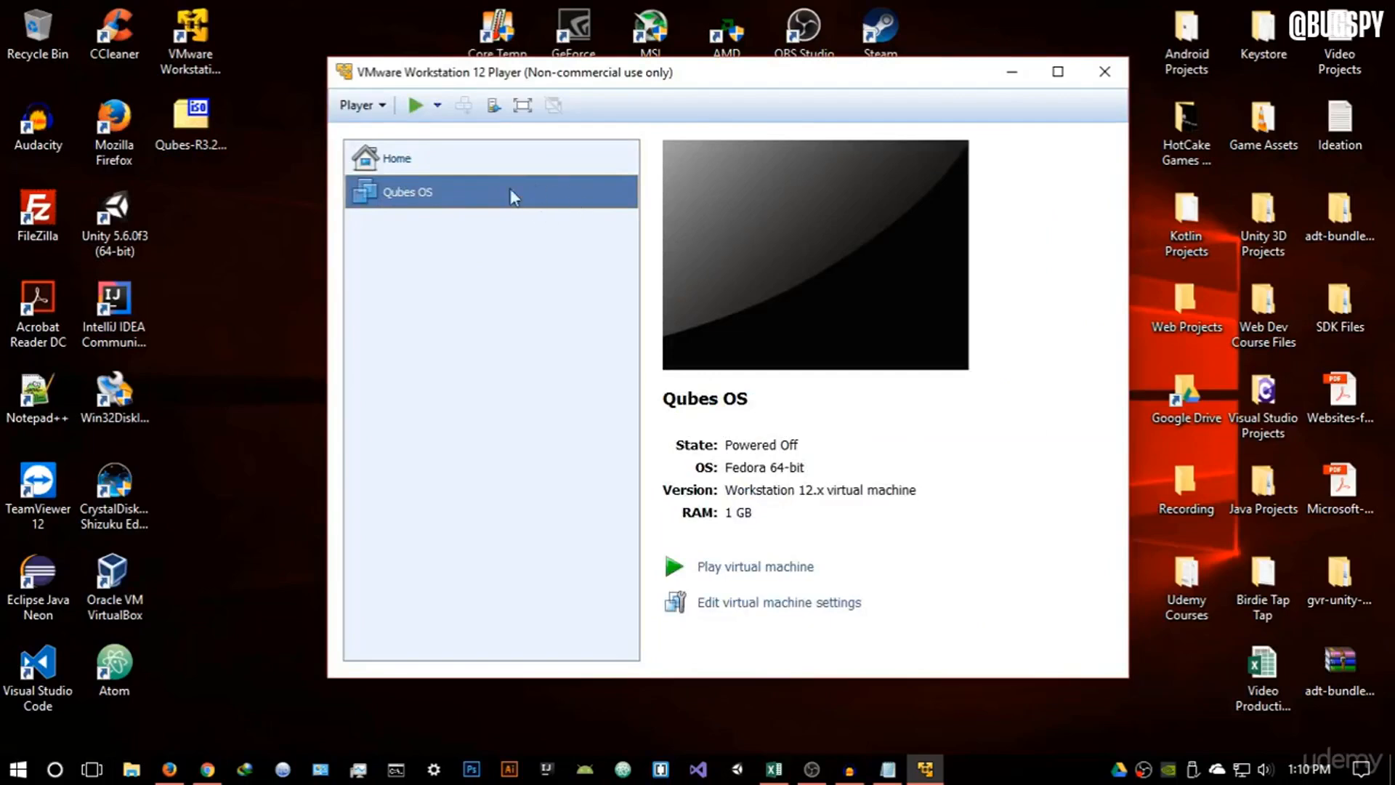
Edit the settings of the Qubes OS virtual machine and set its memory to 2048 MB.
{"action": "right_click", "coordinate": [488, 187]}
{"action": "left_click", "coordinate": [592, 233]}
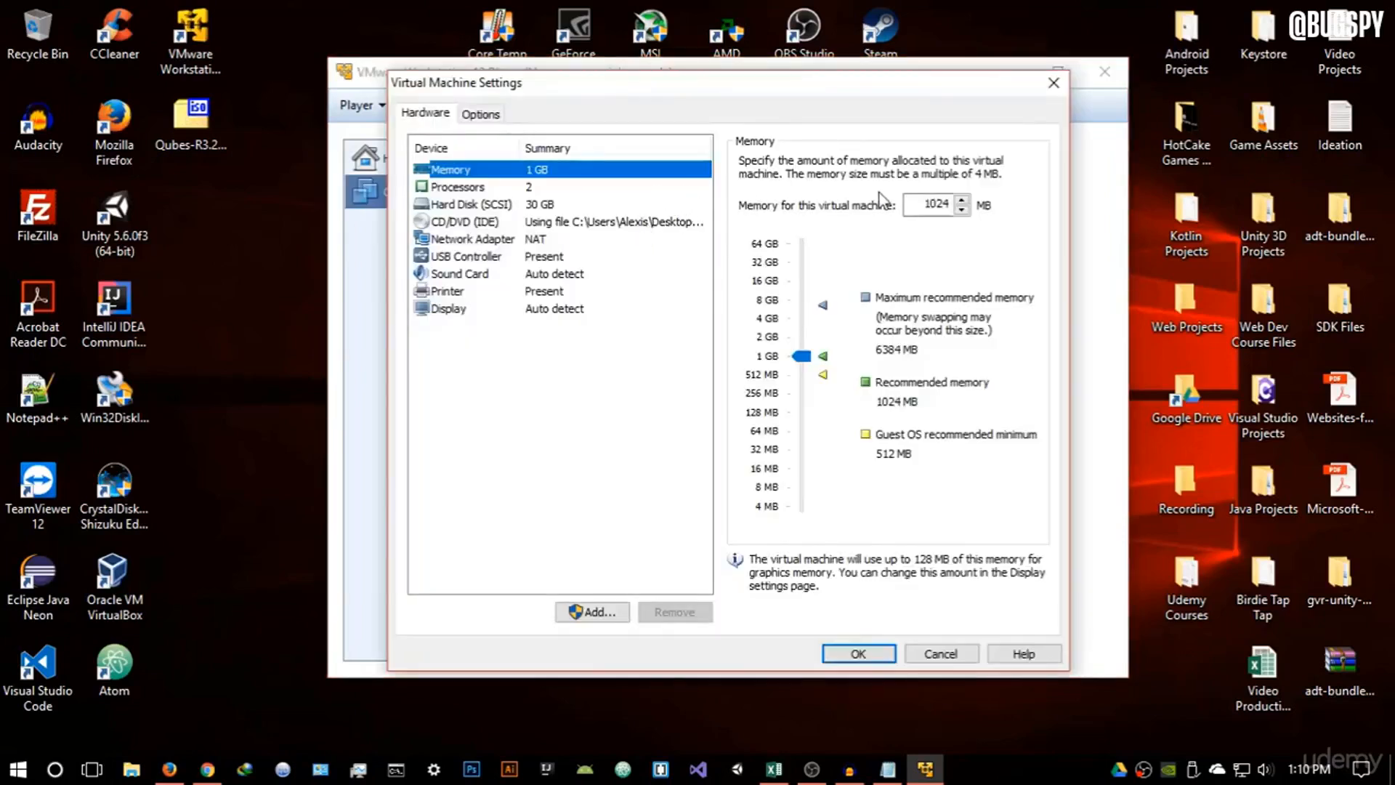
{"action": "left_click_drag", "start_coordinate": [801, 355], "coordinate": [801, 337]}
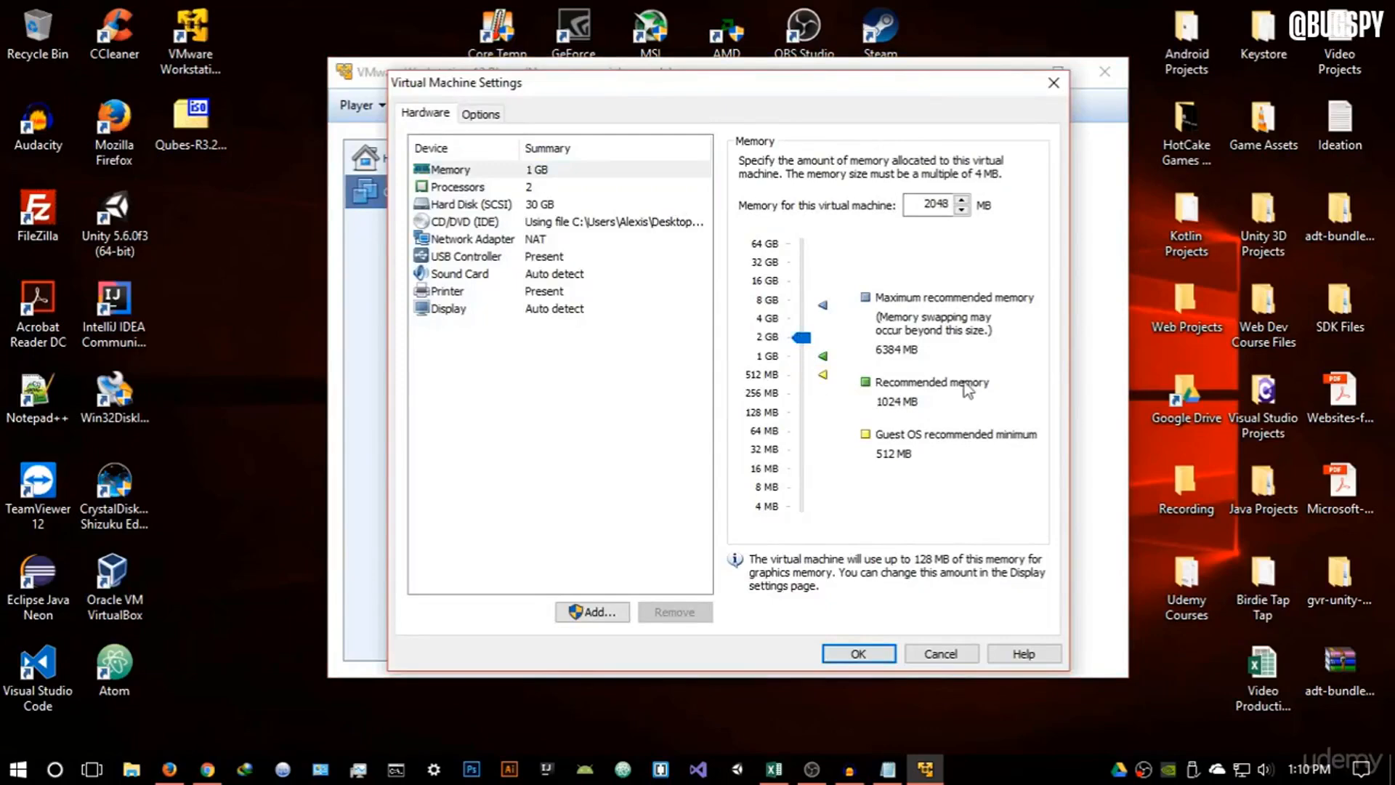
{"action": "left_click", "coordinate": [851, 653]}
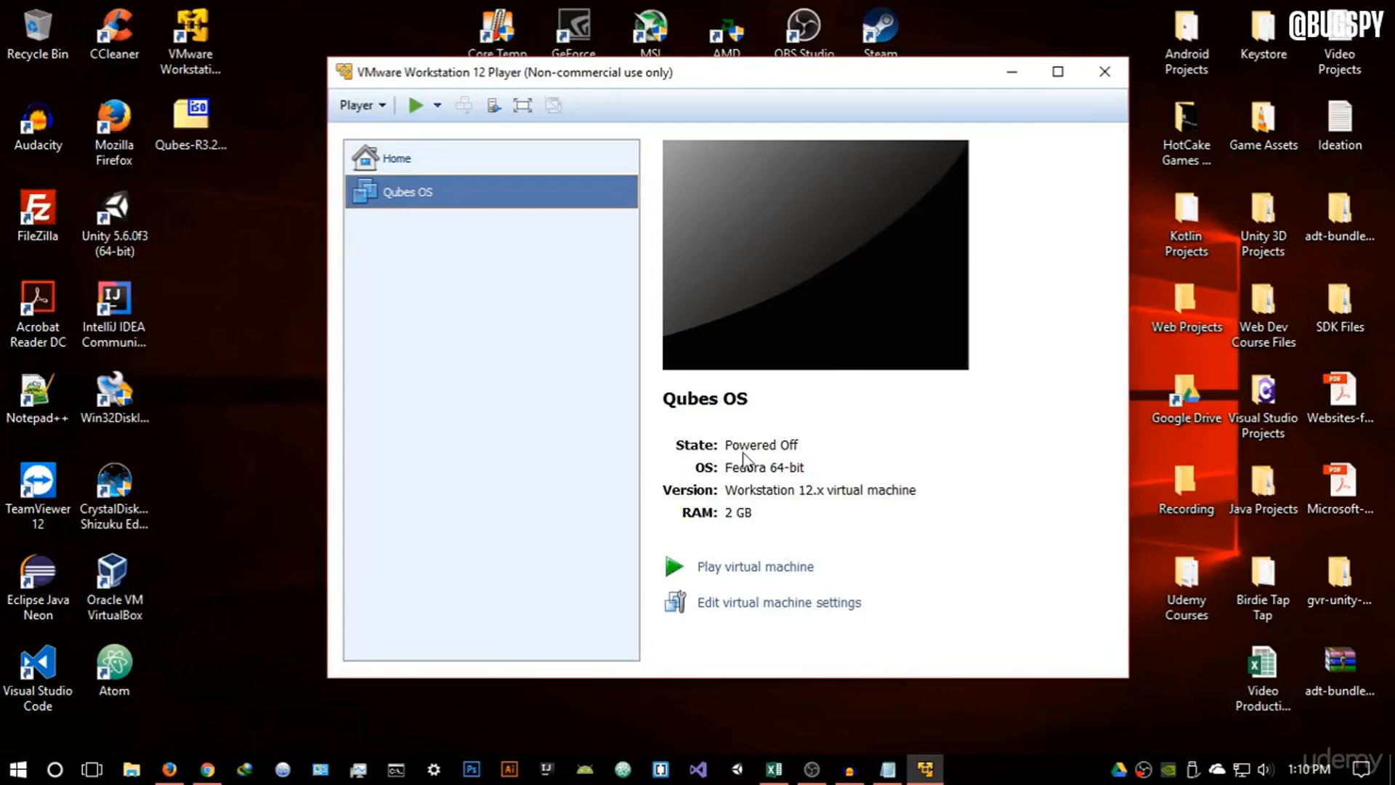
Start the Qubes OS virtual machine and direct input to its boot menu.
{"action": "left_click", "coordinate": [753, 568]}
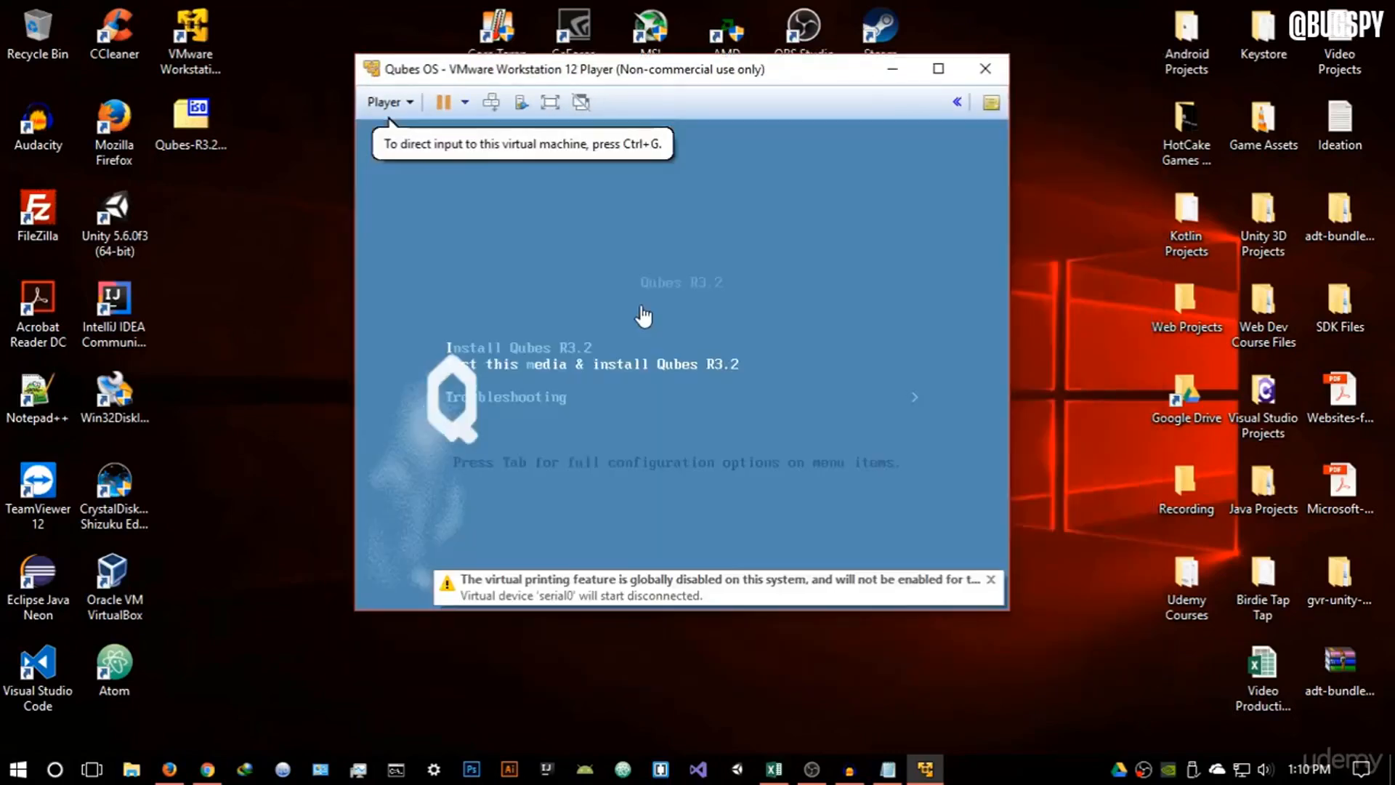
{"action": "left_click", "coordinate": [699, 214]}
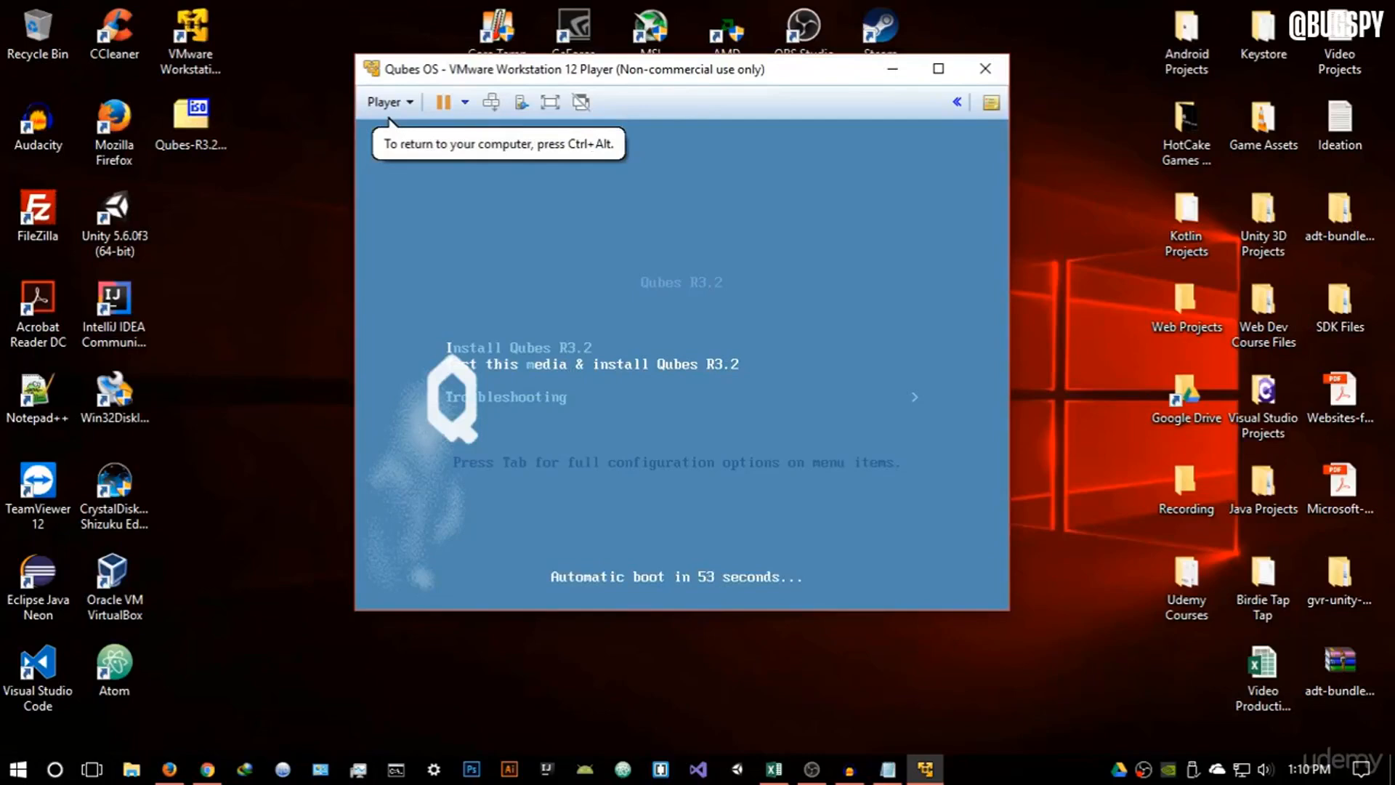
Choose Install Qubes R3.2 in the boot menu to start the installer.
{"action": "key", "text": "Up"}
{"action": "key", "text": "Down"}
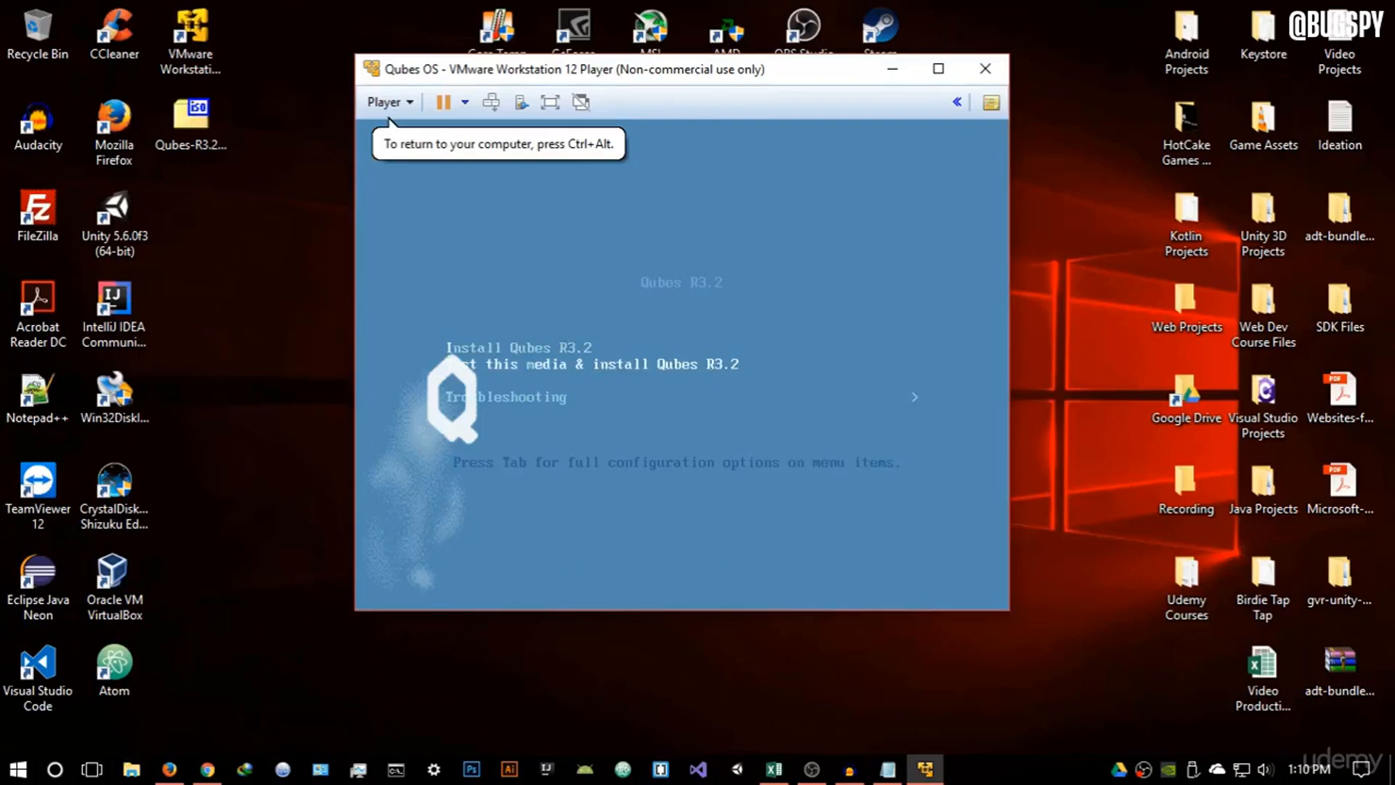
{"action": "key", "text": "Up"}
{"action": "key", "text": "Down"}
{"action": "key", "text": "Up"}
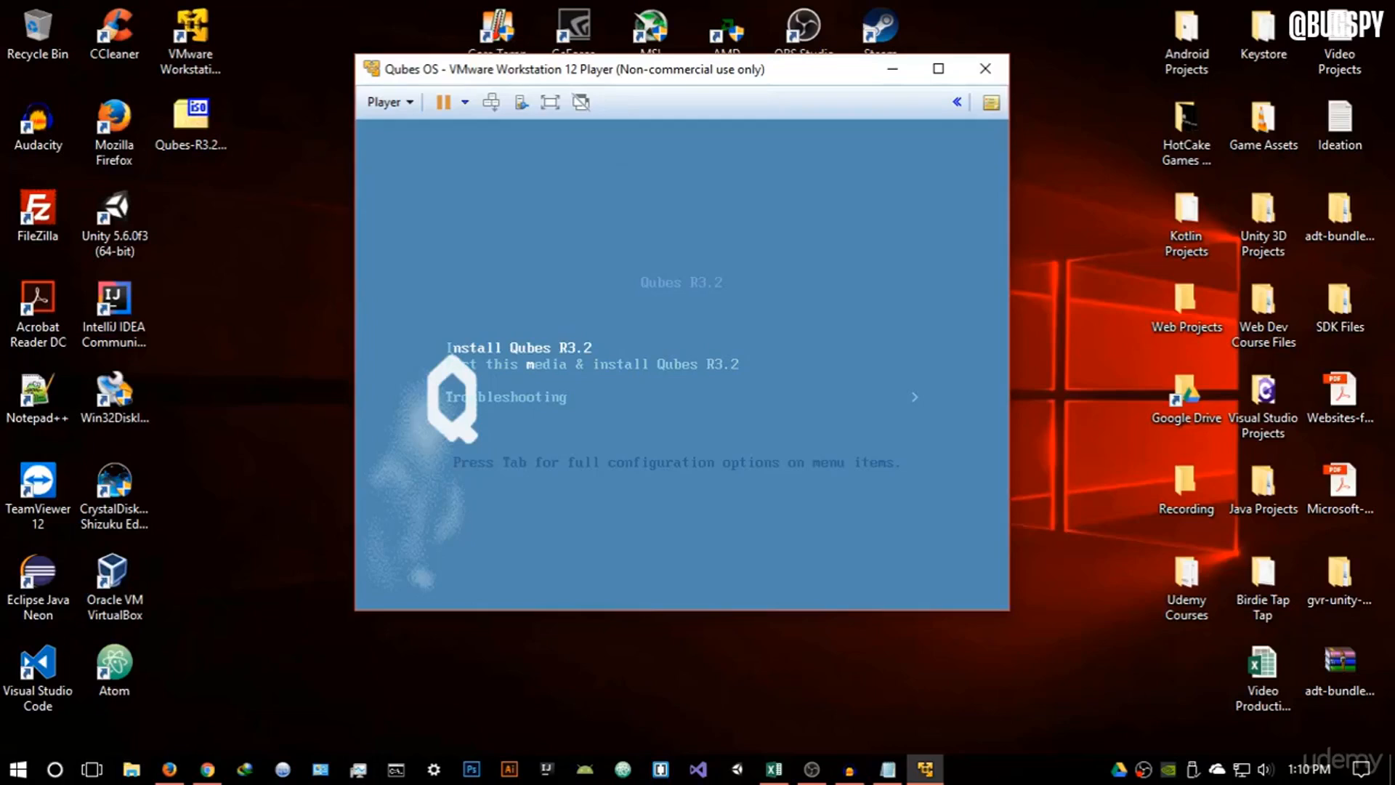
{"action": "key", "text": "Return"}
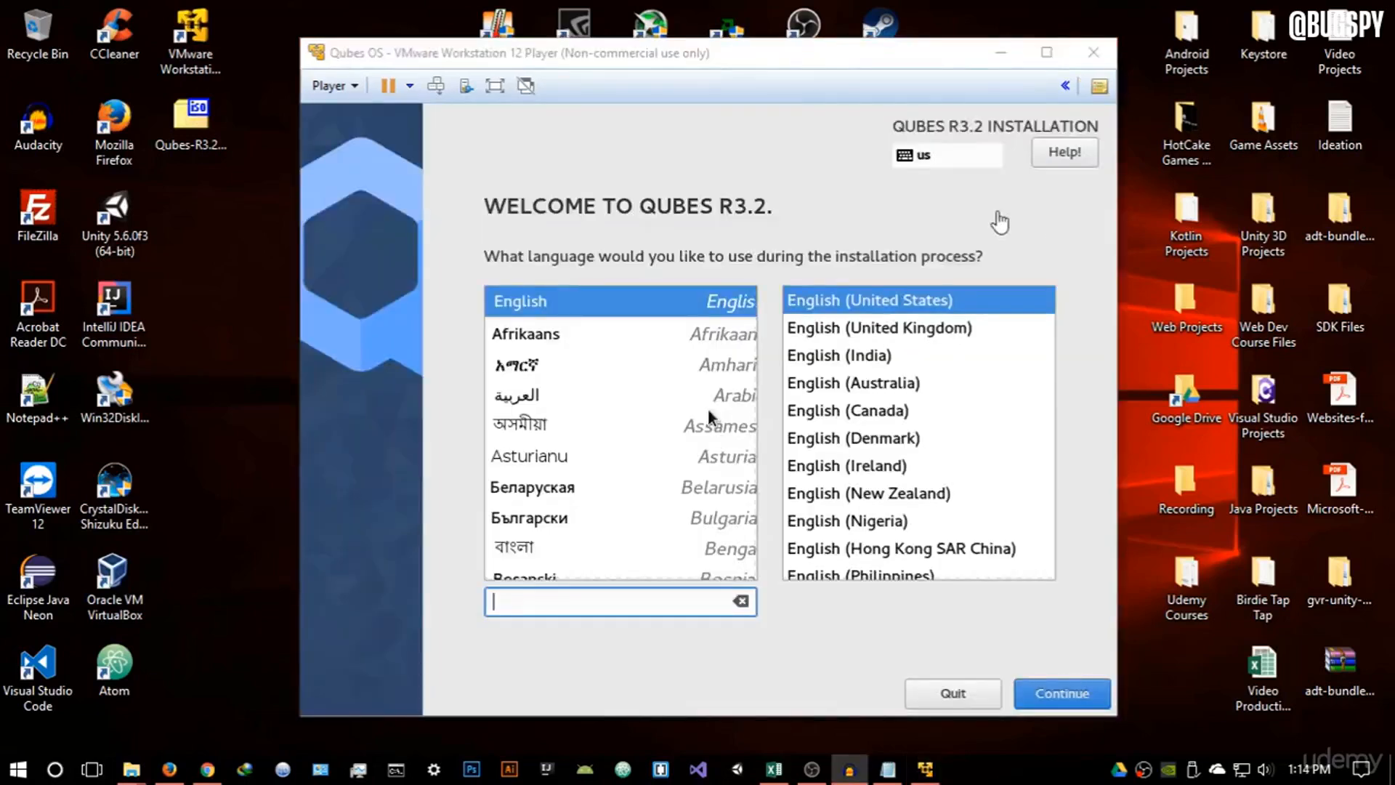
Continue with English (United States) as the installation language and check the keyboard layout settings.
{"action": "left_click_drag", "start_coordinate": [792, 63], "coordinate": [790, 51]}
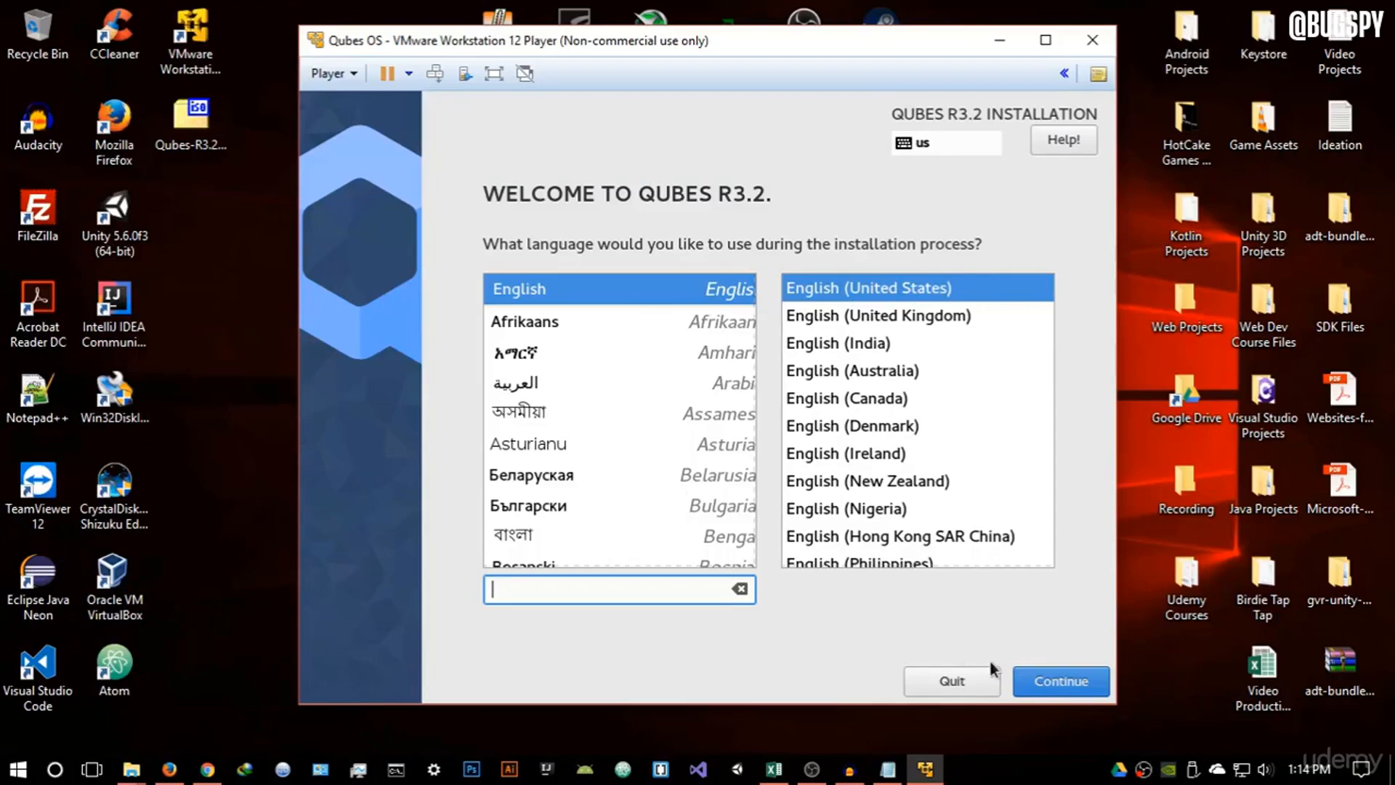
{"action": "left_click", "coordinate": [1039, 687]}
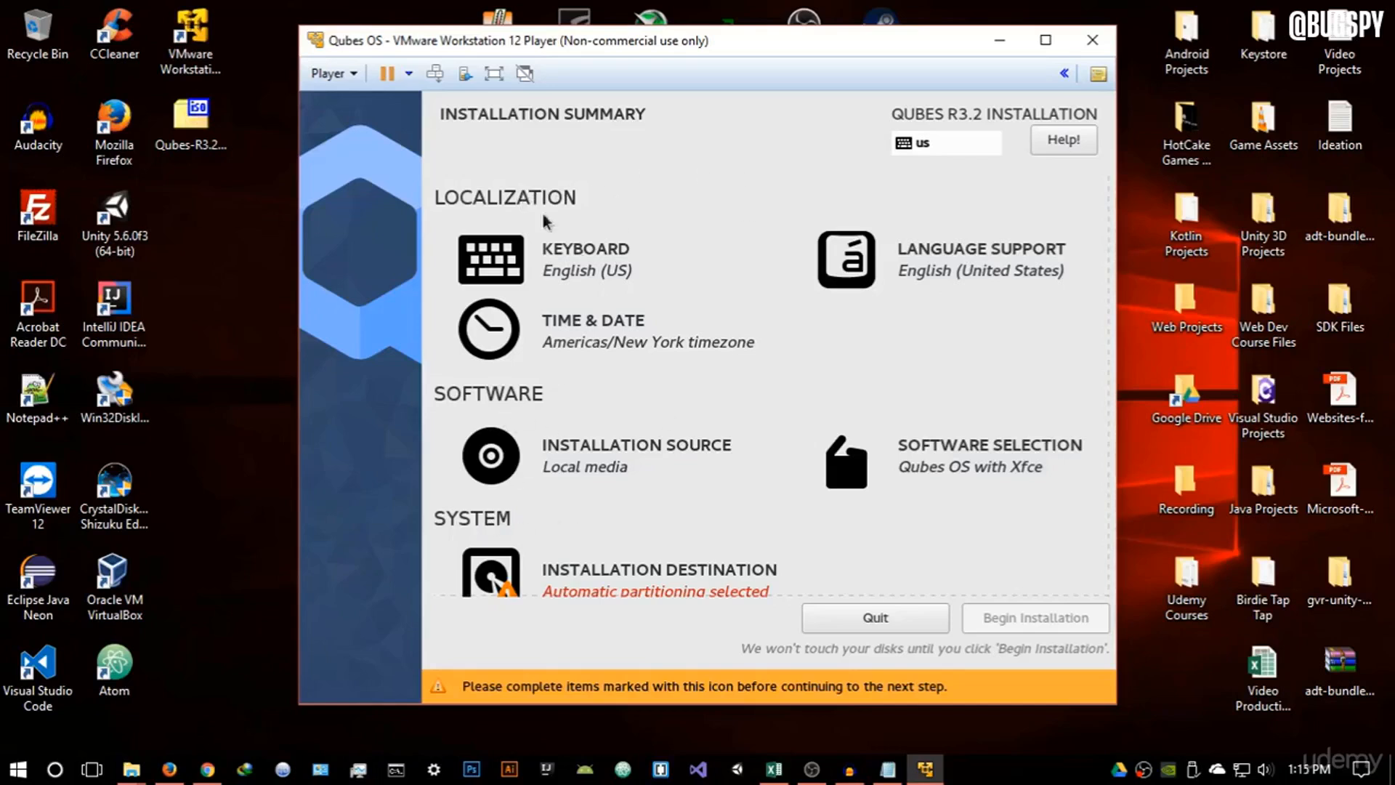
{"action": "left_click", "coordinate": [571, 271]}
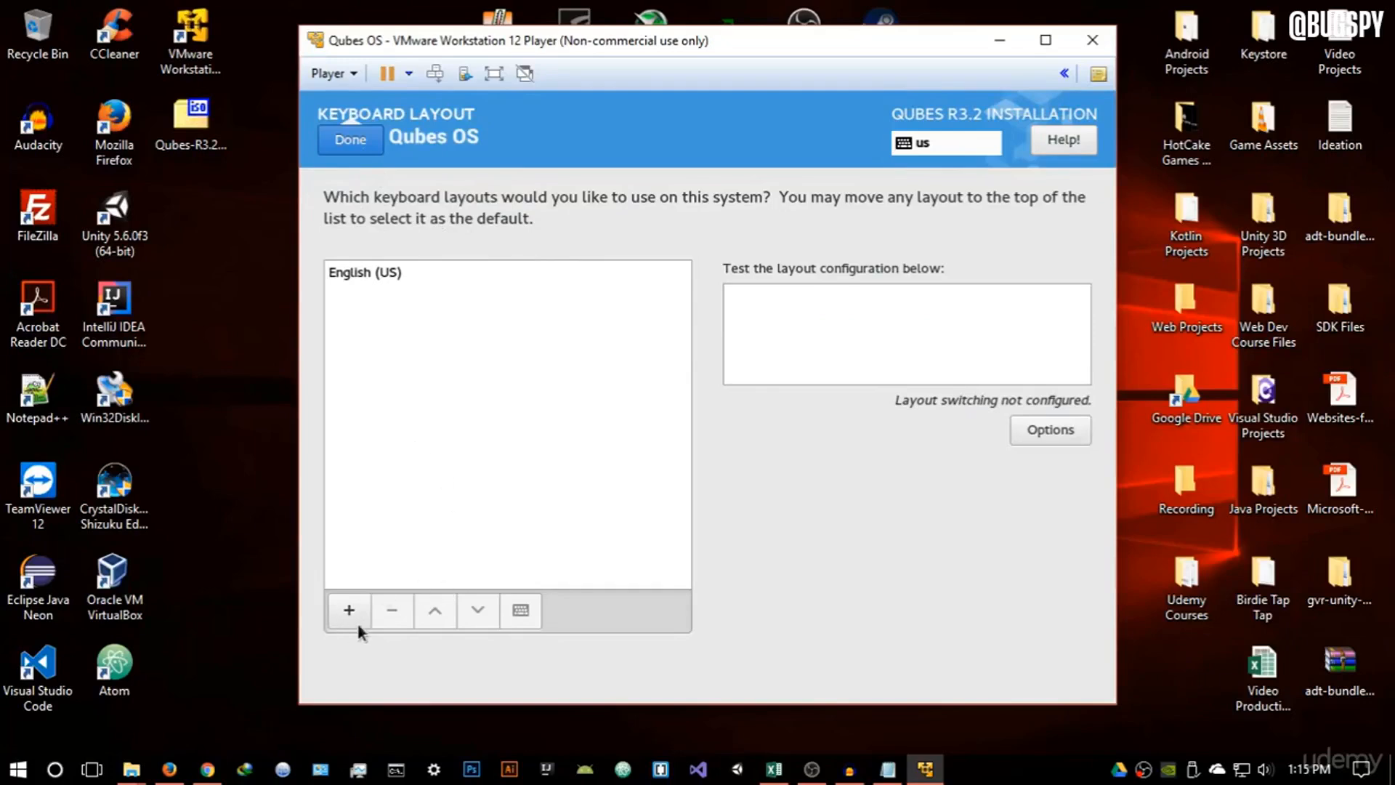
{"action": "left_click", "coordinate": [368, 145]}
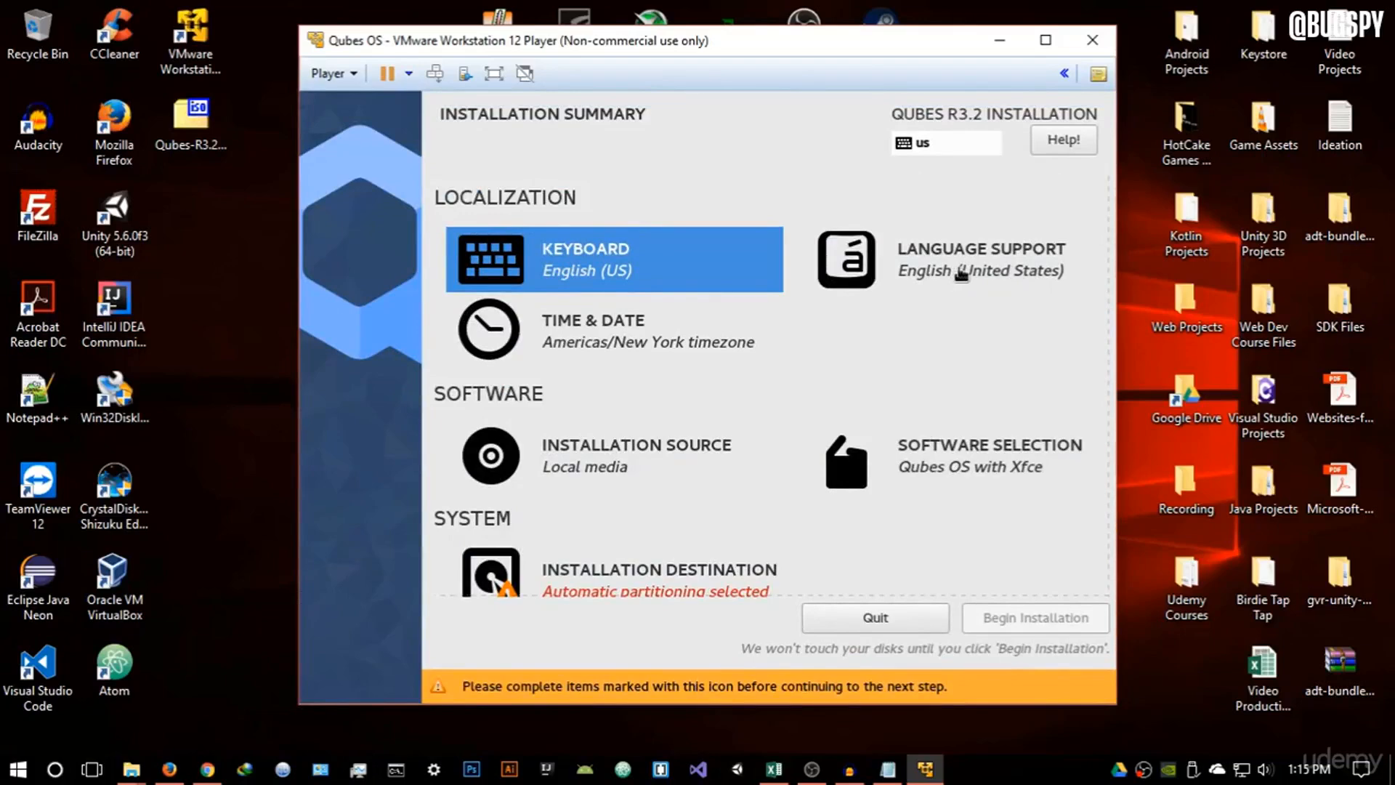
Try adding language support for English (United Kingdom), English (India) and English (Australia), and return to only English (United States).
{"action": "left_click", "coordinate": [960, 275]}
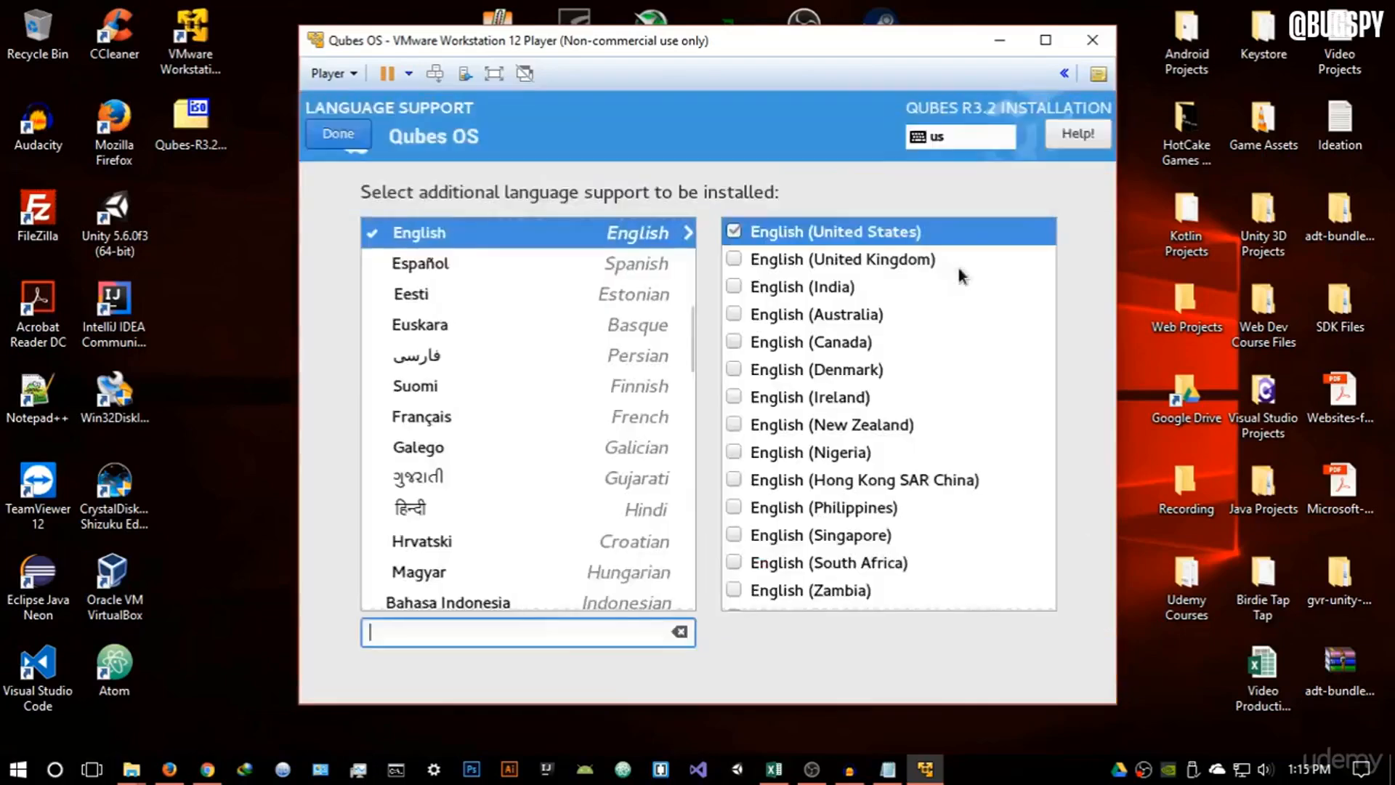
{"action": "left_click", "coordinate": [734, 259]}
{"action": "left_click", "coordinate": [734, 286]}
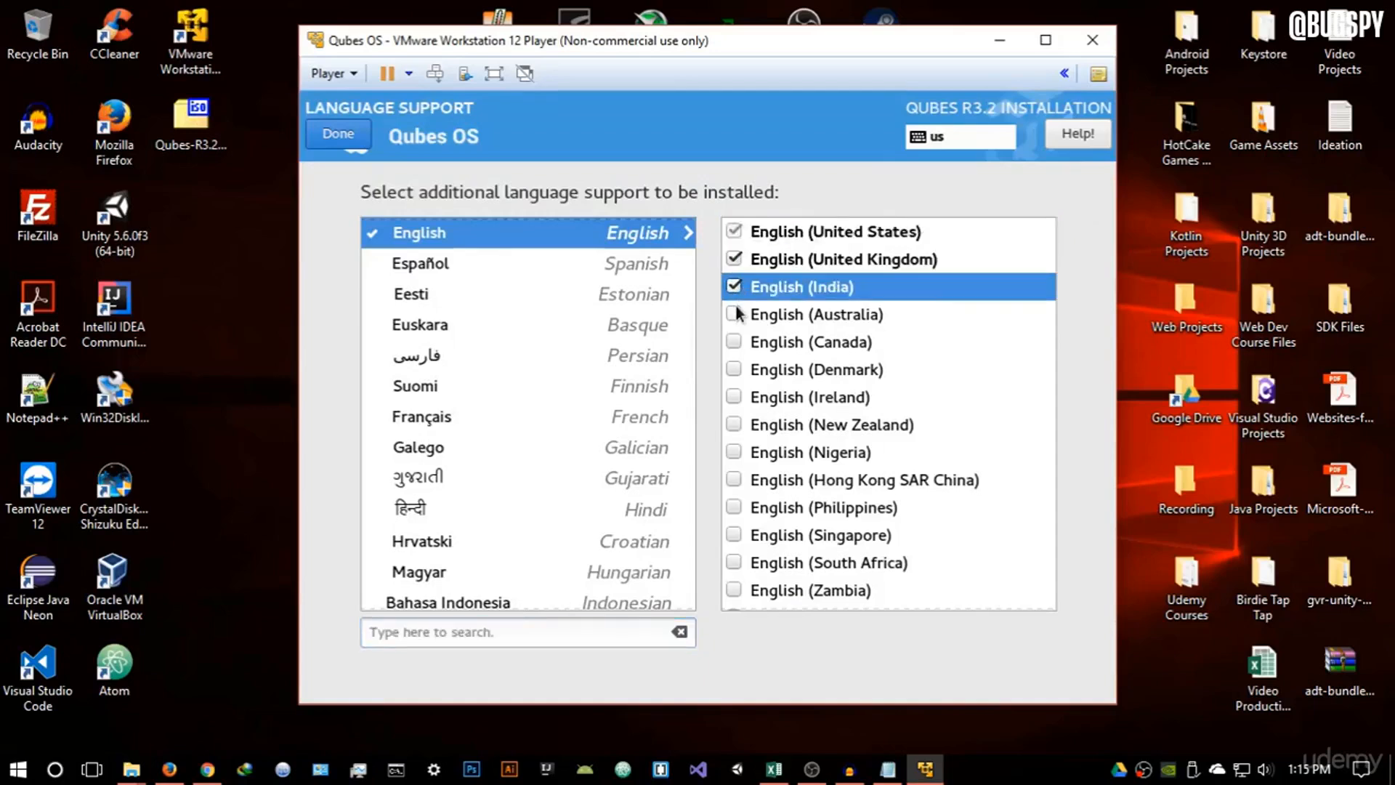
{"action": "left_click", "coordinate": [733, 314]}
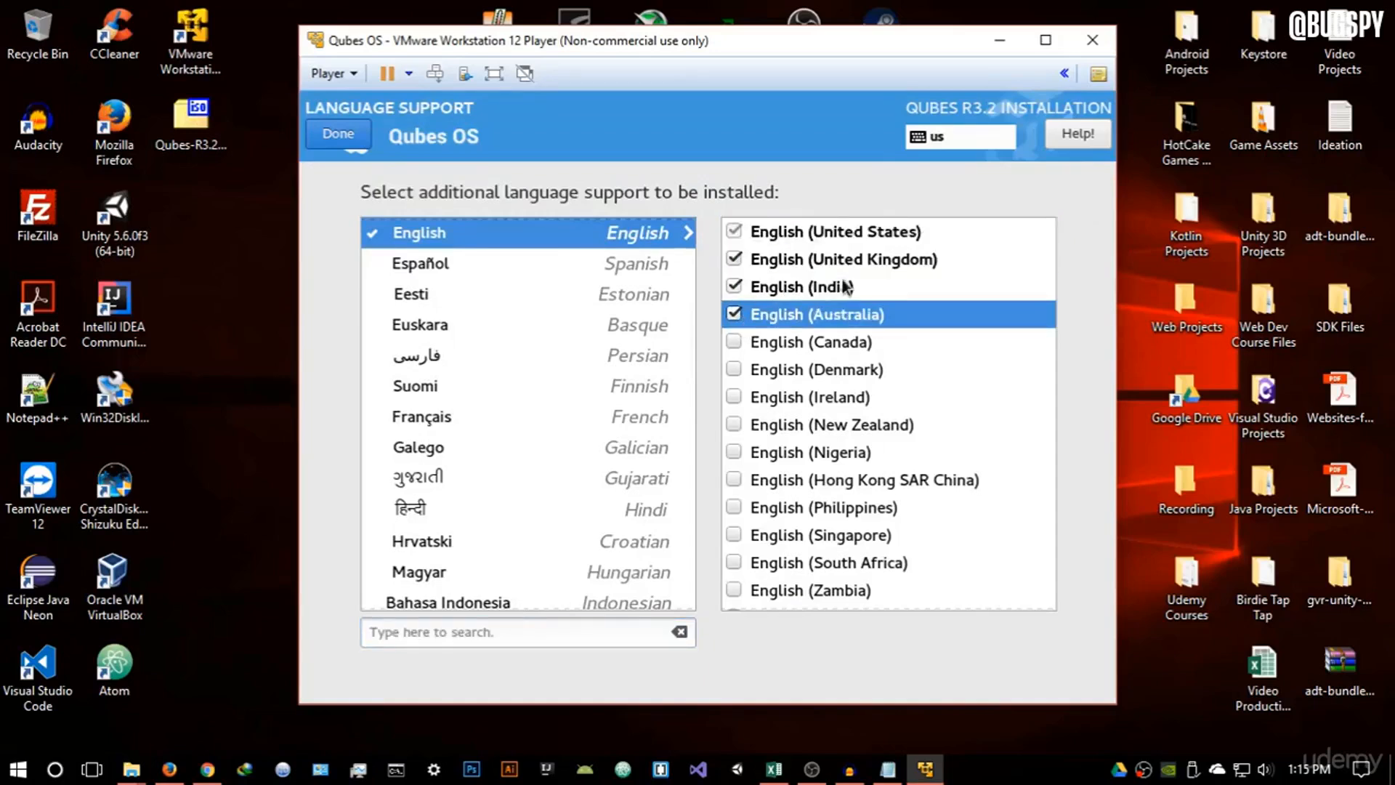
{"action": "left_click", "coordinate": [734, 314]}
{"action": "left_click", "coordinate": [733, 287]}
{"action": "left_click", "coordinate": [734, 259]}
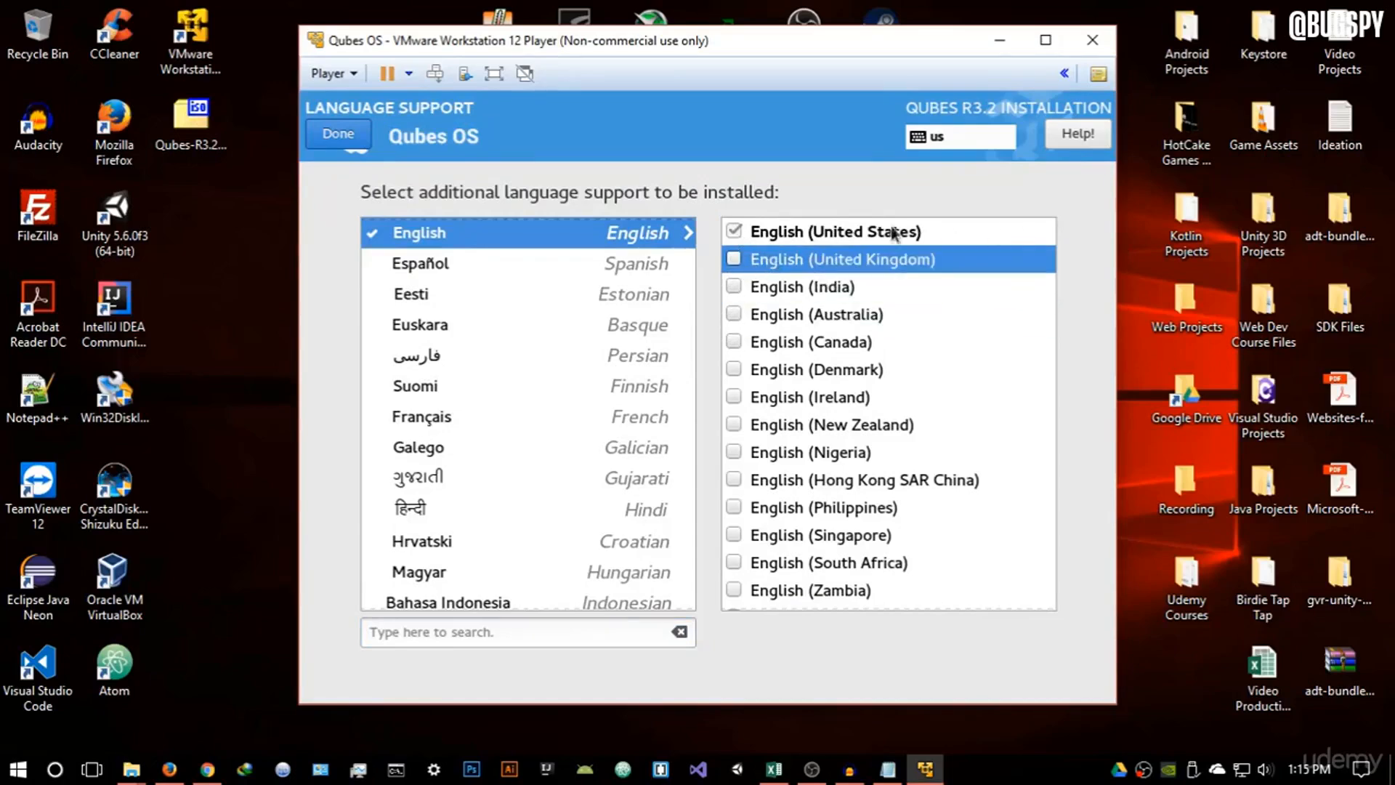
{"action": "left_click", "coordinate": [337, 133]}
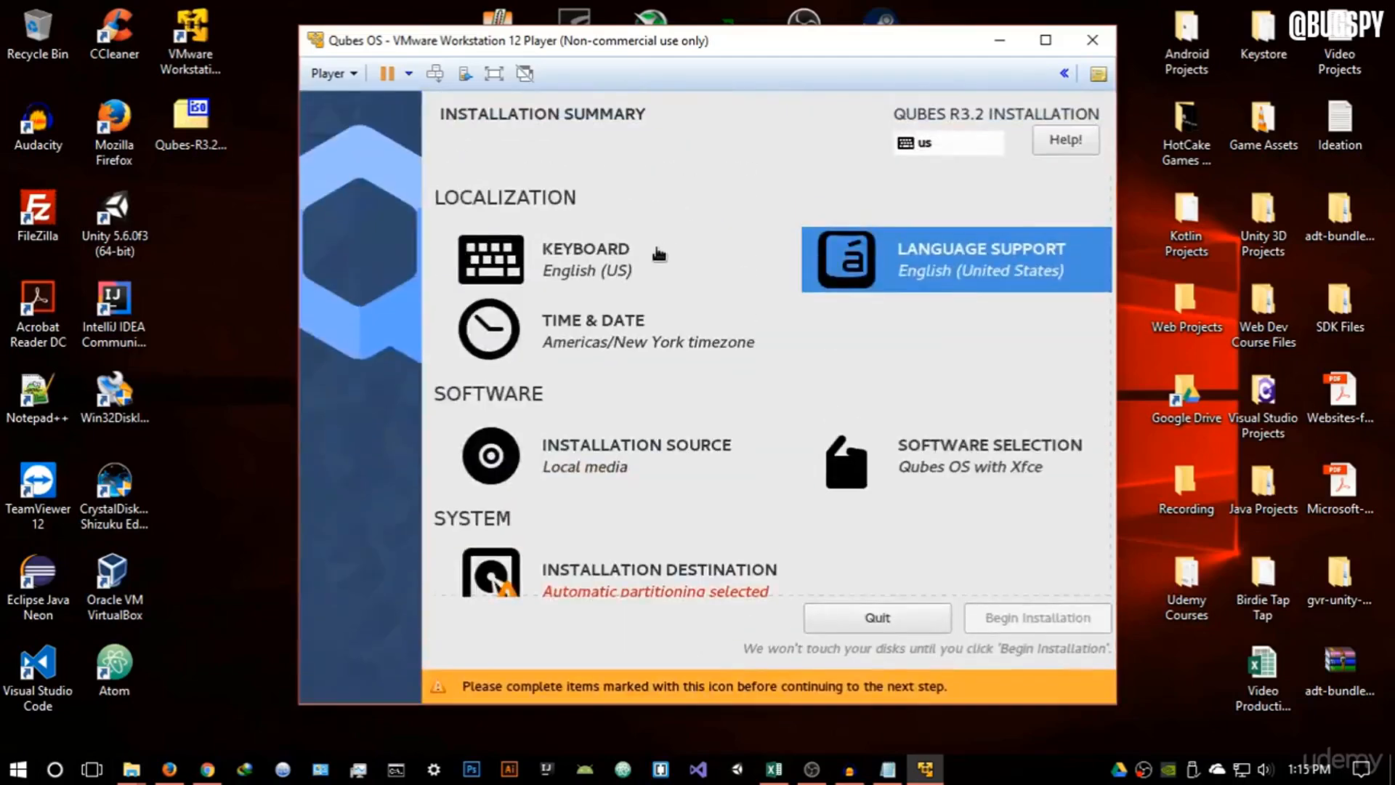
Try the AM/PM clock format in the time and date settings, switch back to 24-hour, and return to the summary.
{"action": "left_click", "coordinate": [656, 336]}
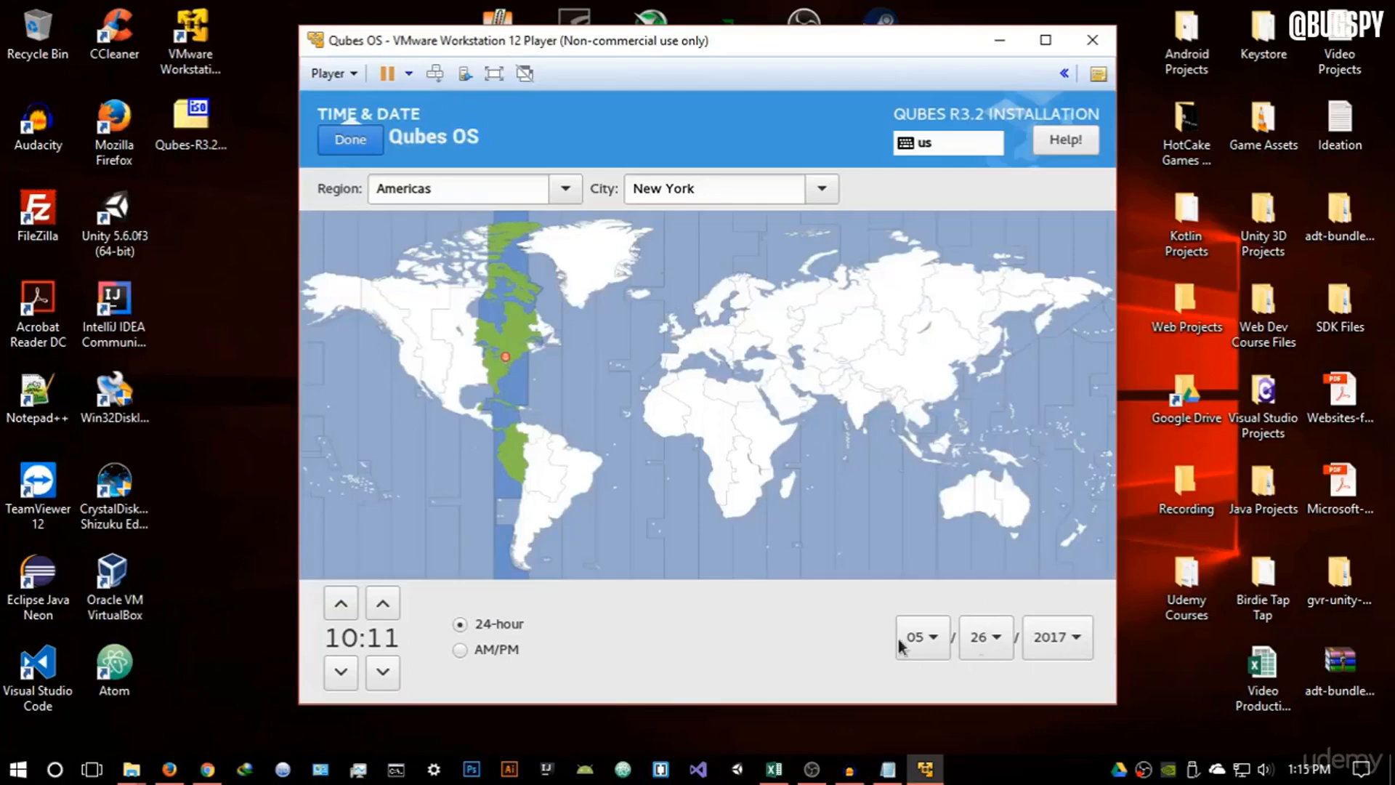
{"action": "left_click", "coordinate": [460, 649]}
{"action": "left_click", "coordinate": [473, 625]}
{"action": "left_click", "coordinate": [368, 139]}
Select Qubes OS with Xfce as the base environment, keeping the Debian 8 template and Whonix add-ons, and confirm the software selection.
{"action": "scroll", "coordinate": [700, 430], "scroll_direction": "down", "scroll_amount": 1}
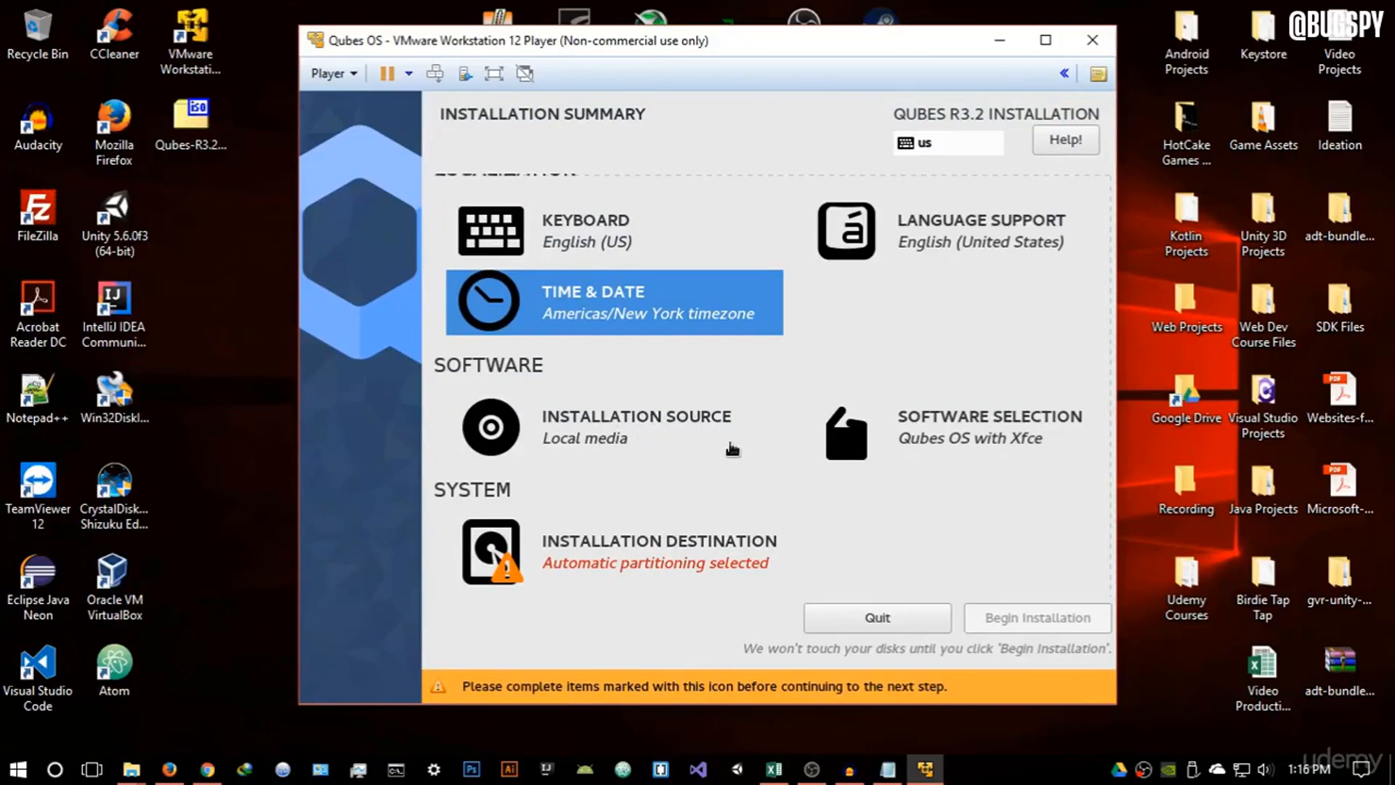
{"action": "left_click", "coordinate": [965, 436]}
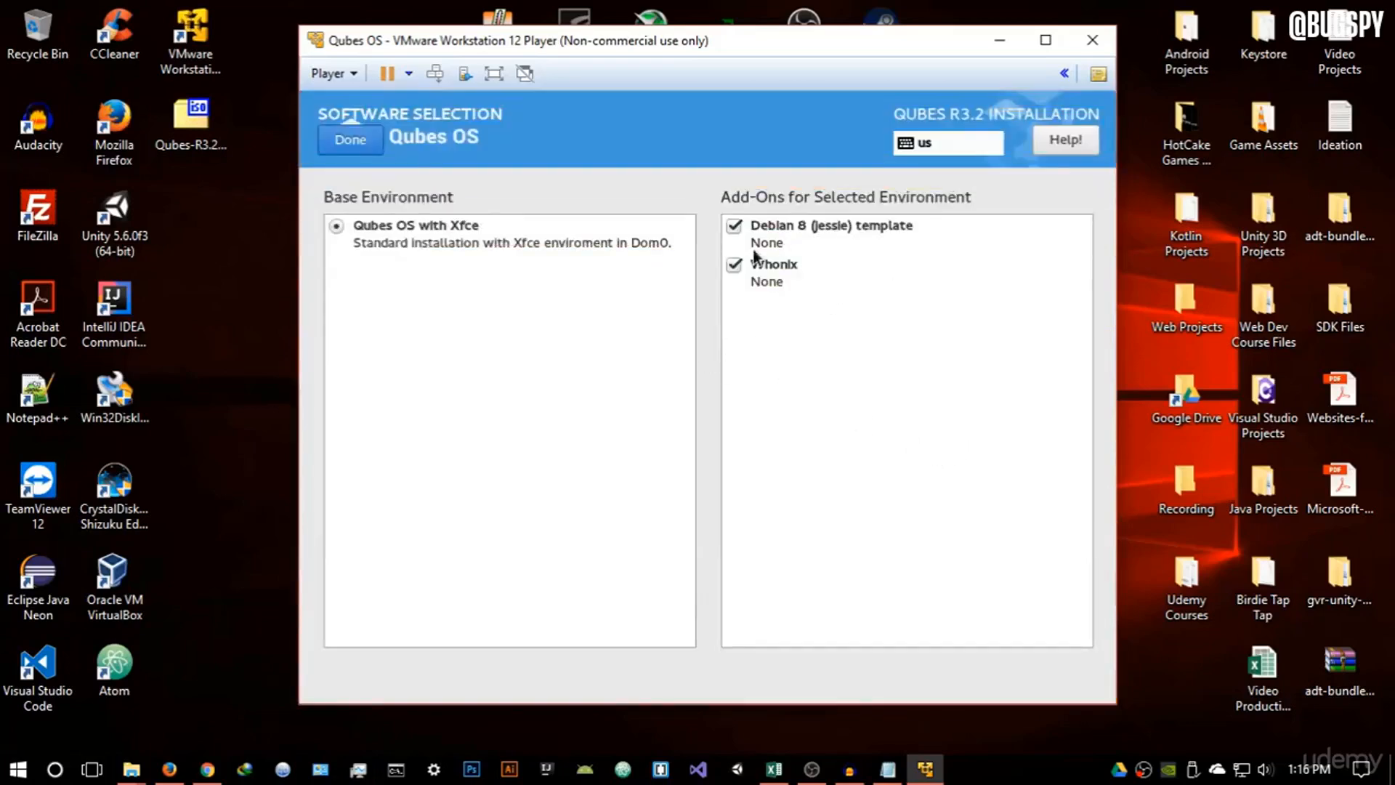
{"action": "left_click", "coordinate": [445, 241]}
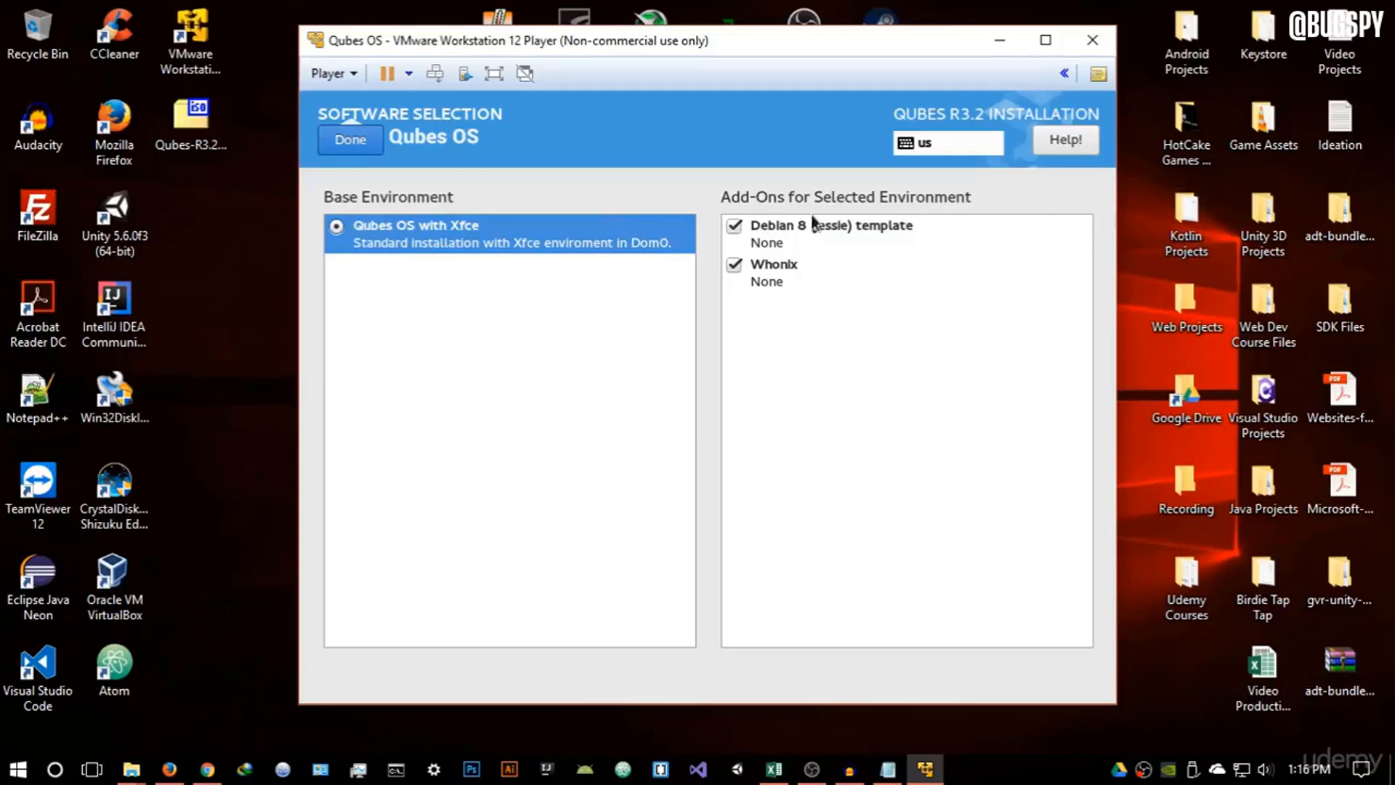
{"action": "left_click", "coordinate": [357, 141]}
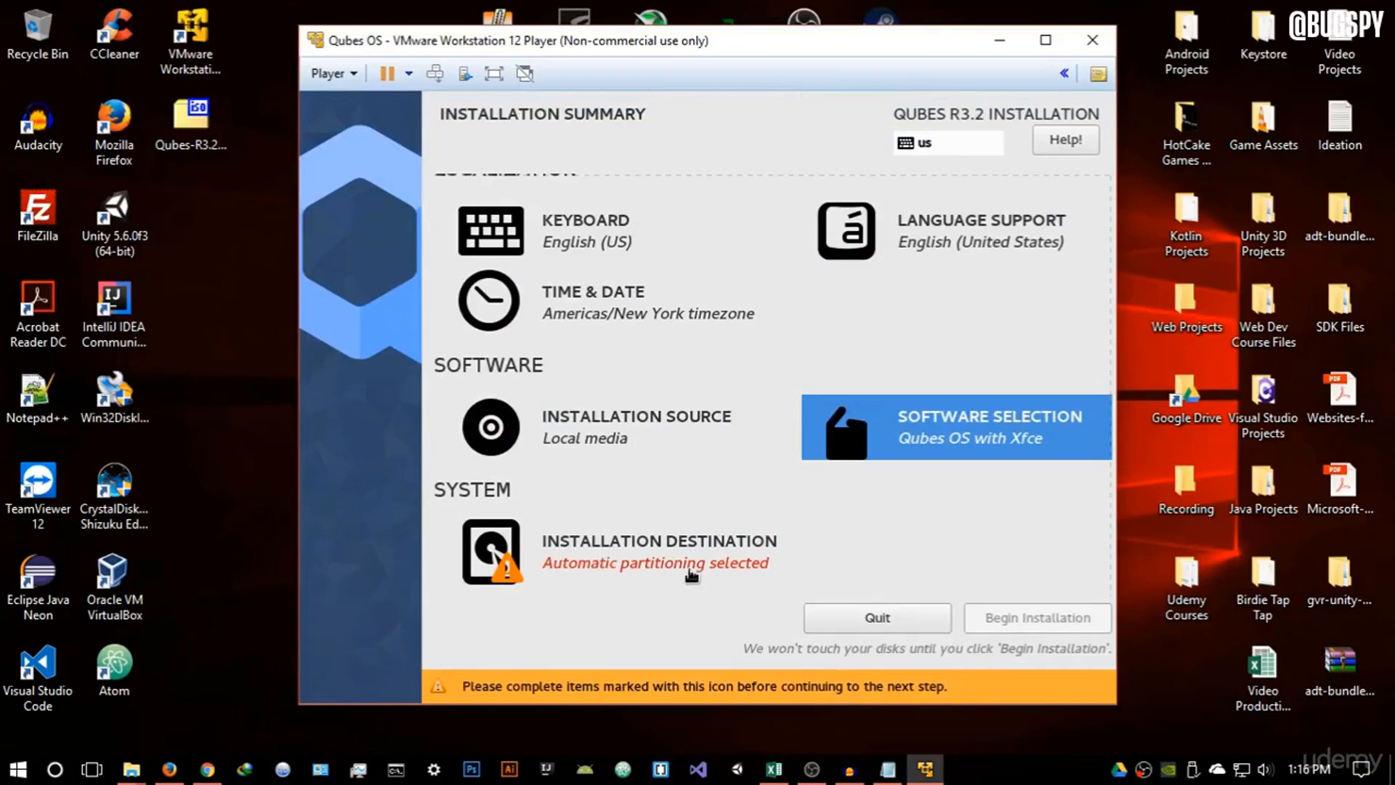
Open the installation destination settings, inspect the options for adding a disk, and select the 30 GiB VMware virtual disk.
{"action": "left_click", "coordinate": [626, 556]}
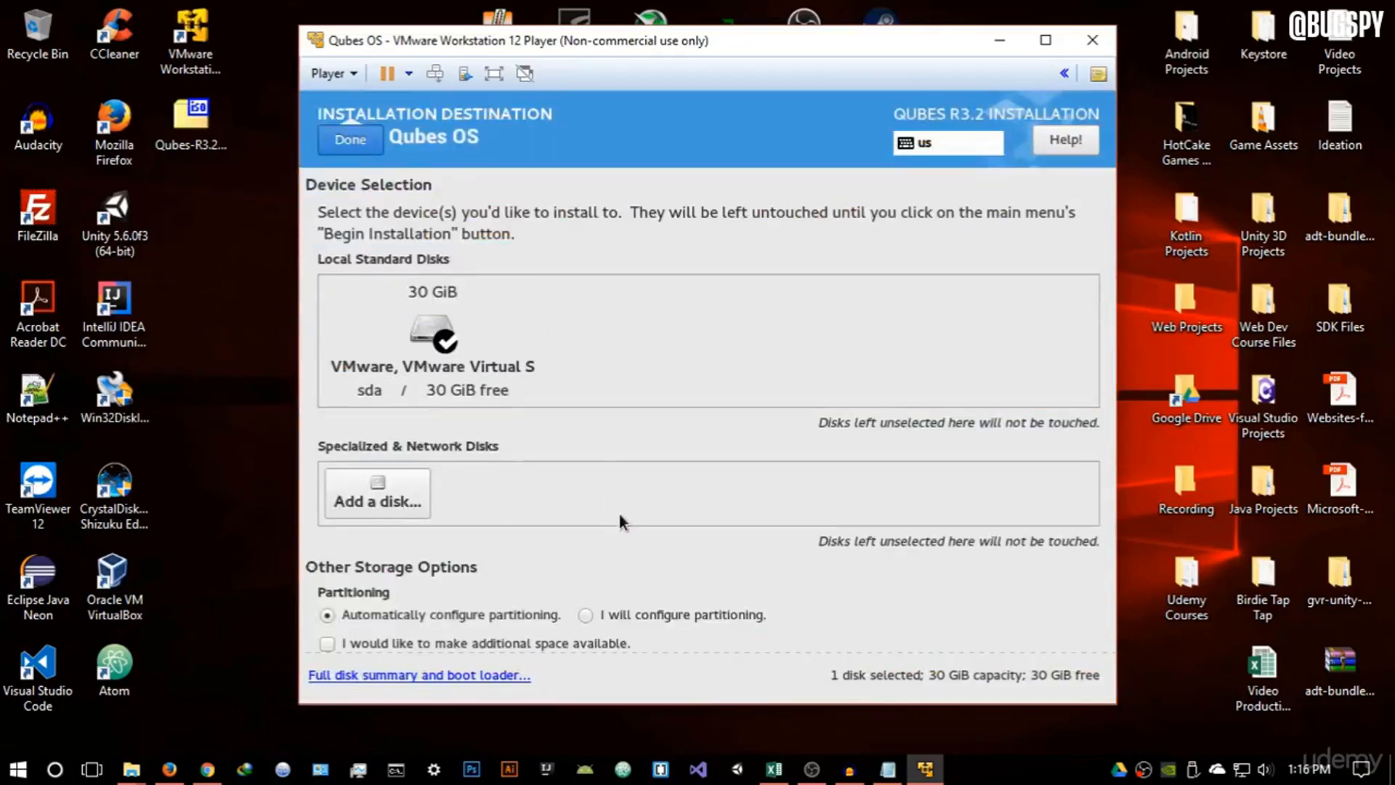
{"action": "left_click", "coordinate": [431, 365]}
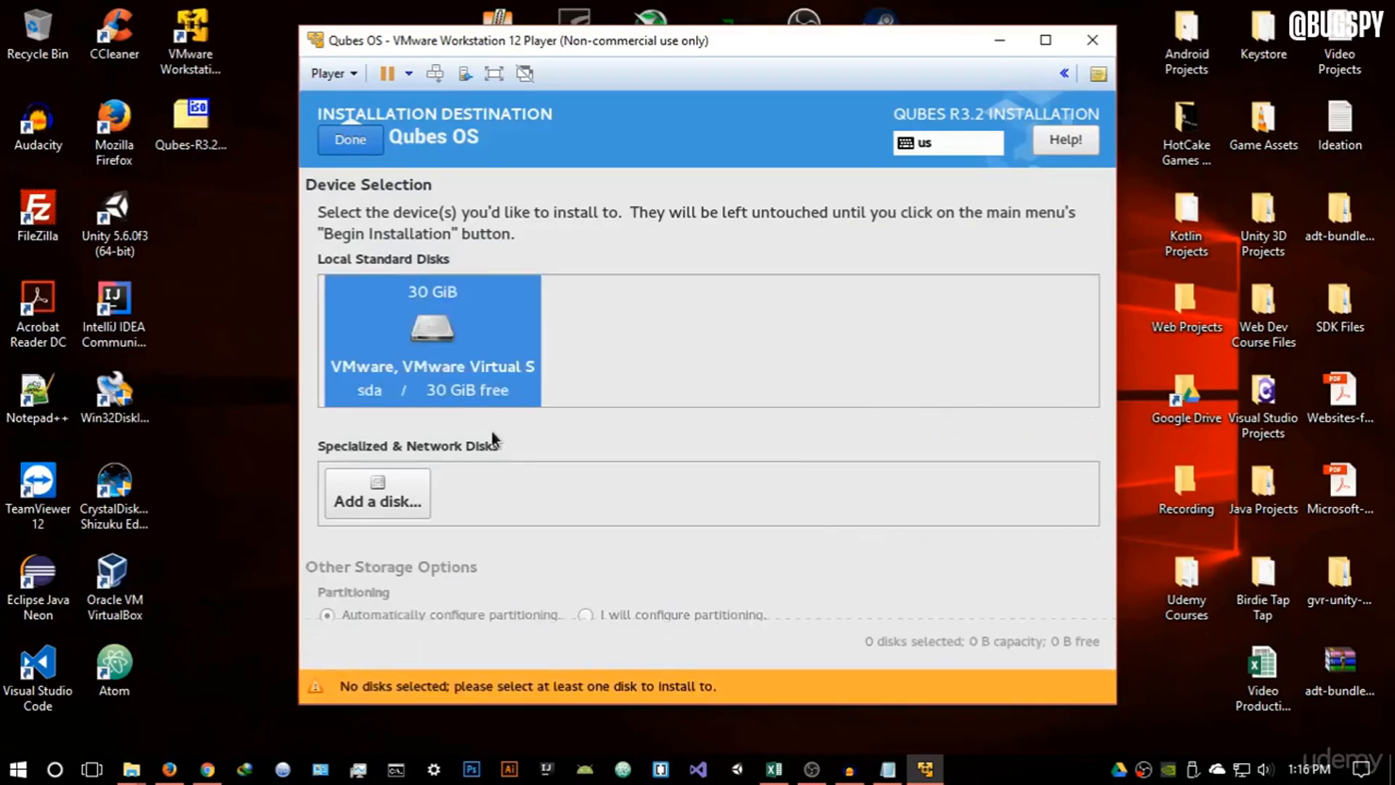
{"action": "left_click", "coordinate": [378, 499]}
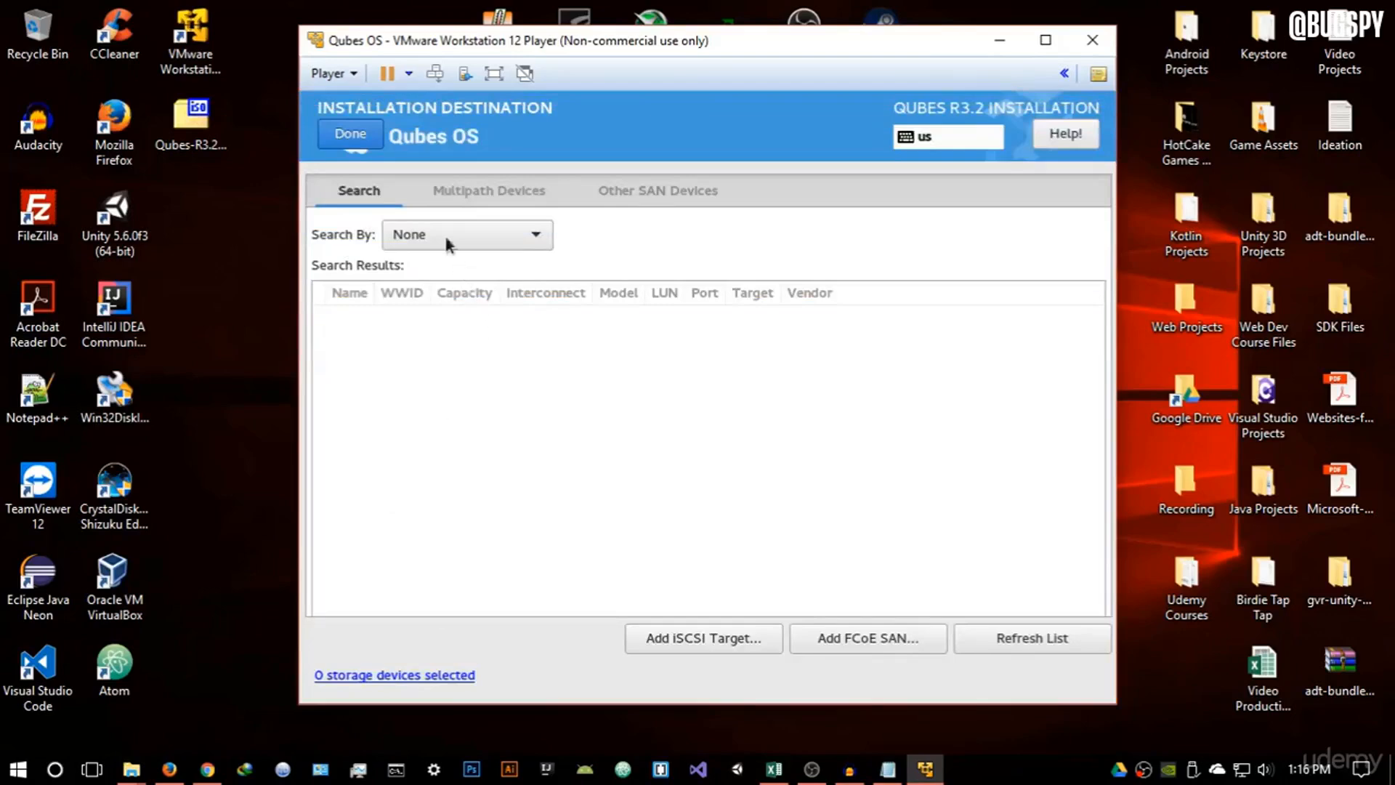
{"action": "left_click", "coordinate": [350, 138]}
{"action": "left_click", "coordinate": [509, 378]}
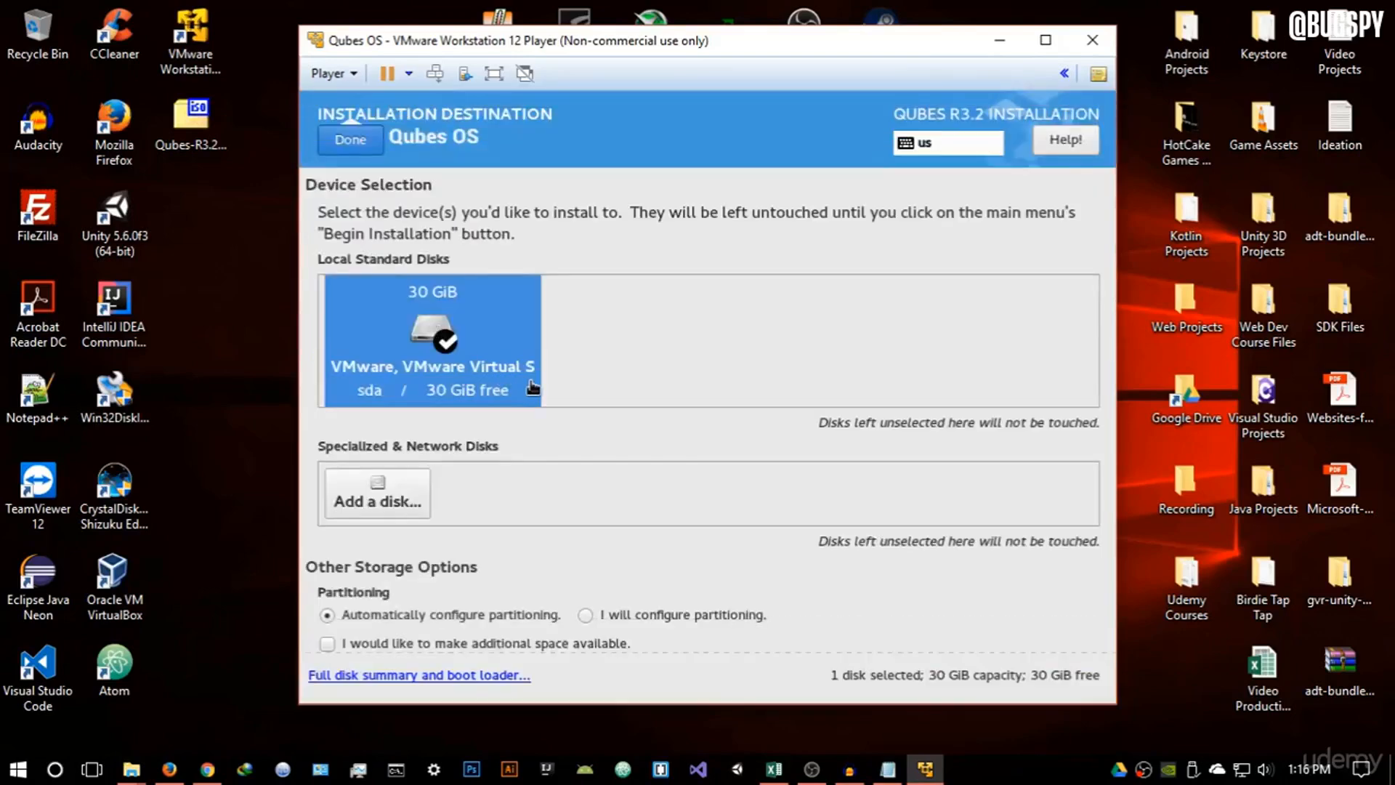
Turn off data encryption for the automatically partitioned disk and confirm the installation destination.
{"action": "scroll", "coordinate": [571, 365], "scroll_direction": "down", "scroll_amount": 1}
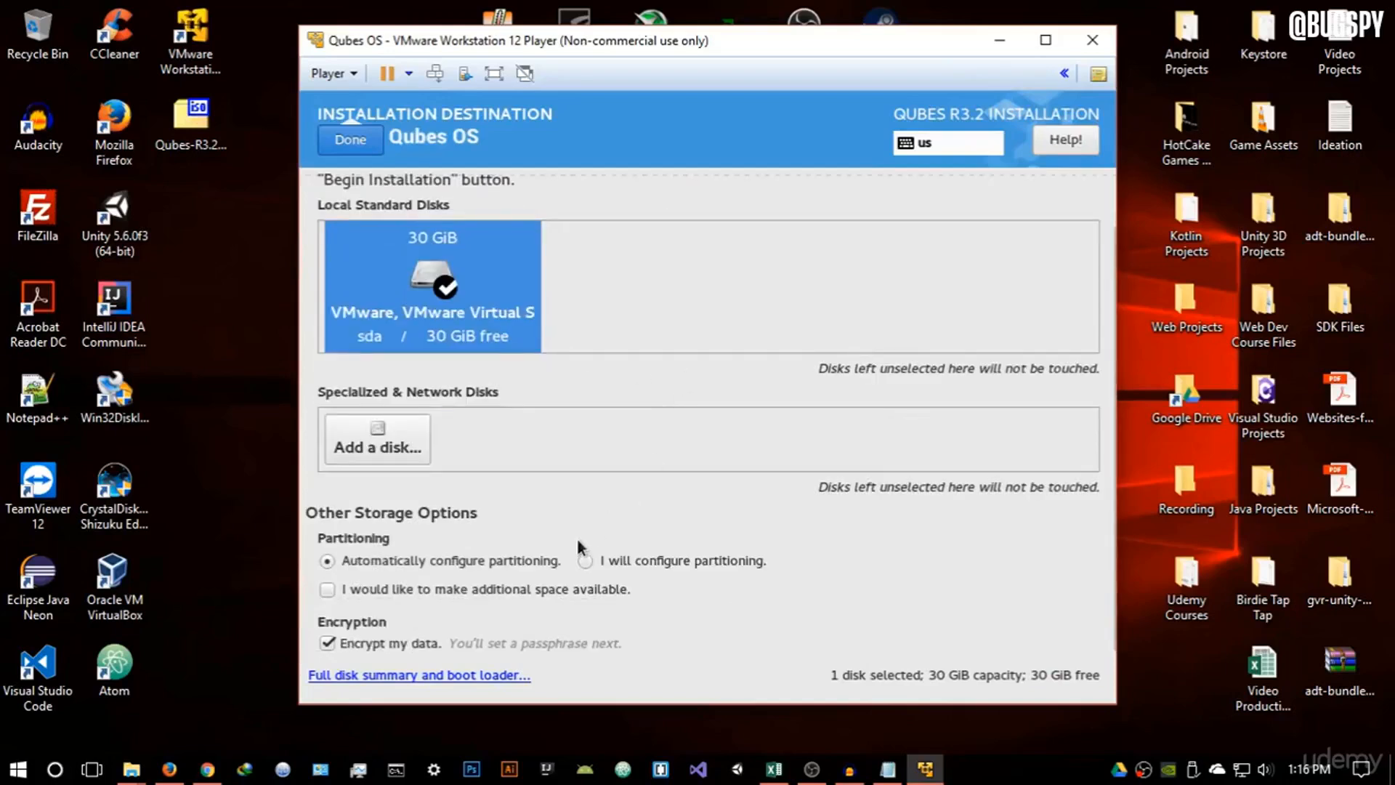
{"action": "left_click", "coordinate": [327, 640]}
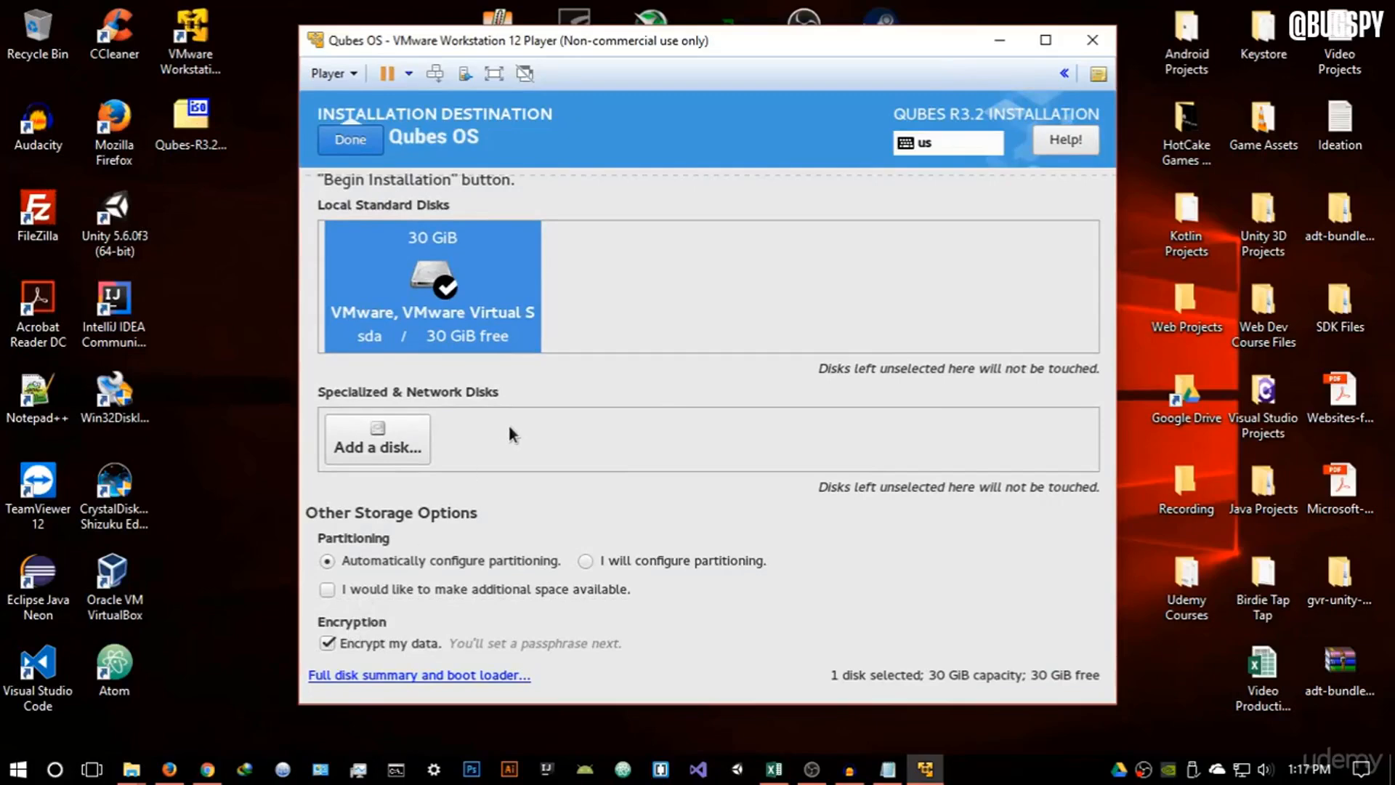
{"action": "left_click", "coordinate": [351, 645]}
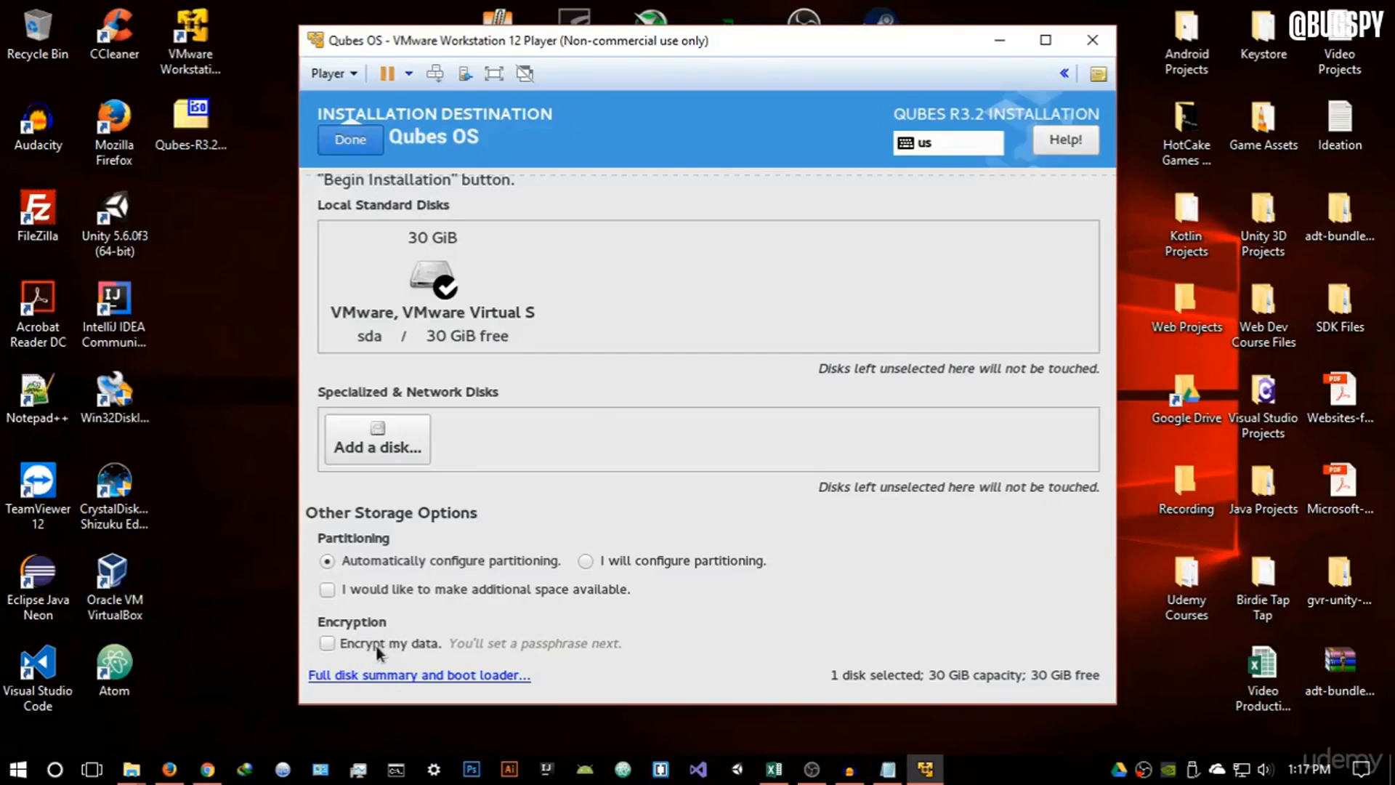
{"action": "left_click", "coordinate": [351, 139]}
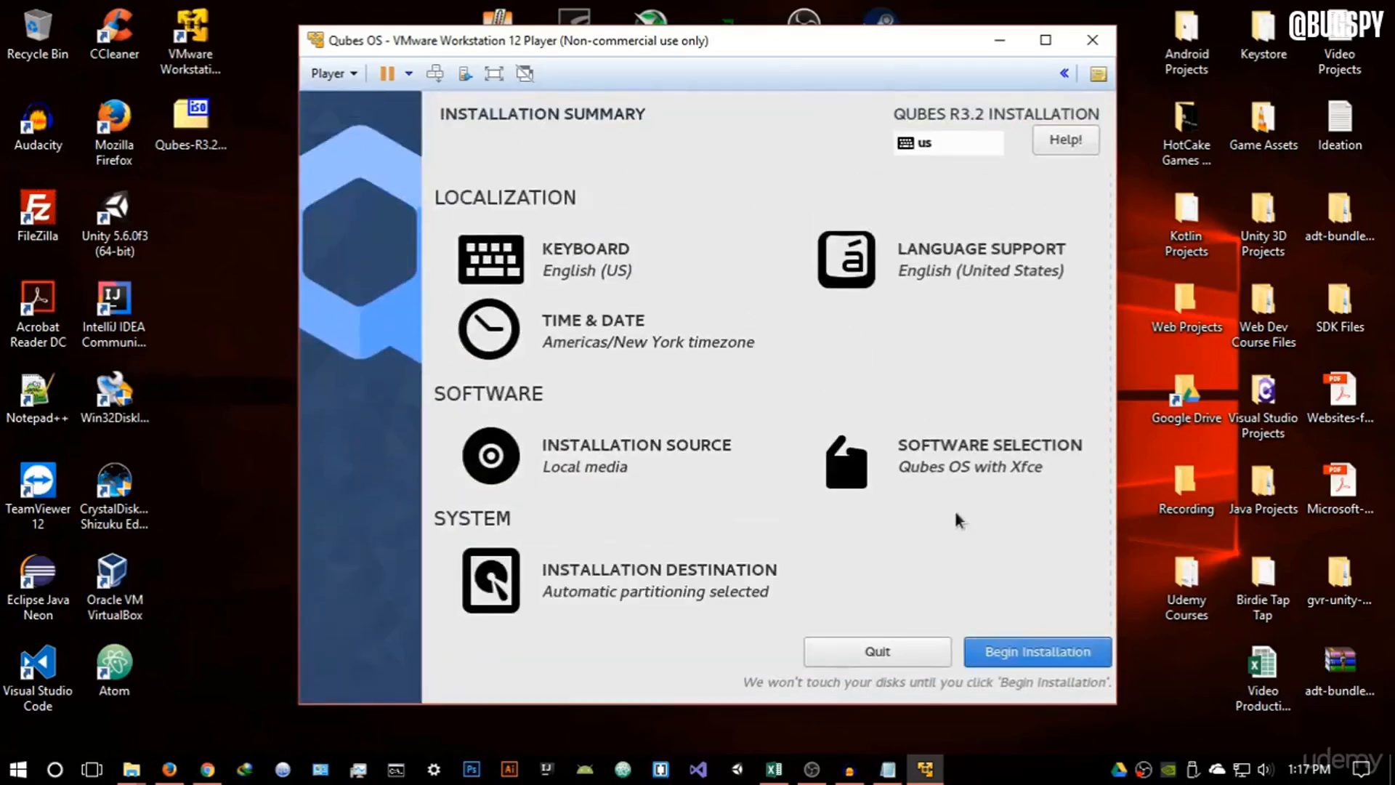
Recheck the installation destination settings and begin the Qubes installation.
{"action": "left_click", "coordinate": [703, 595]}
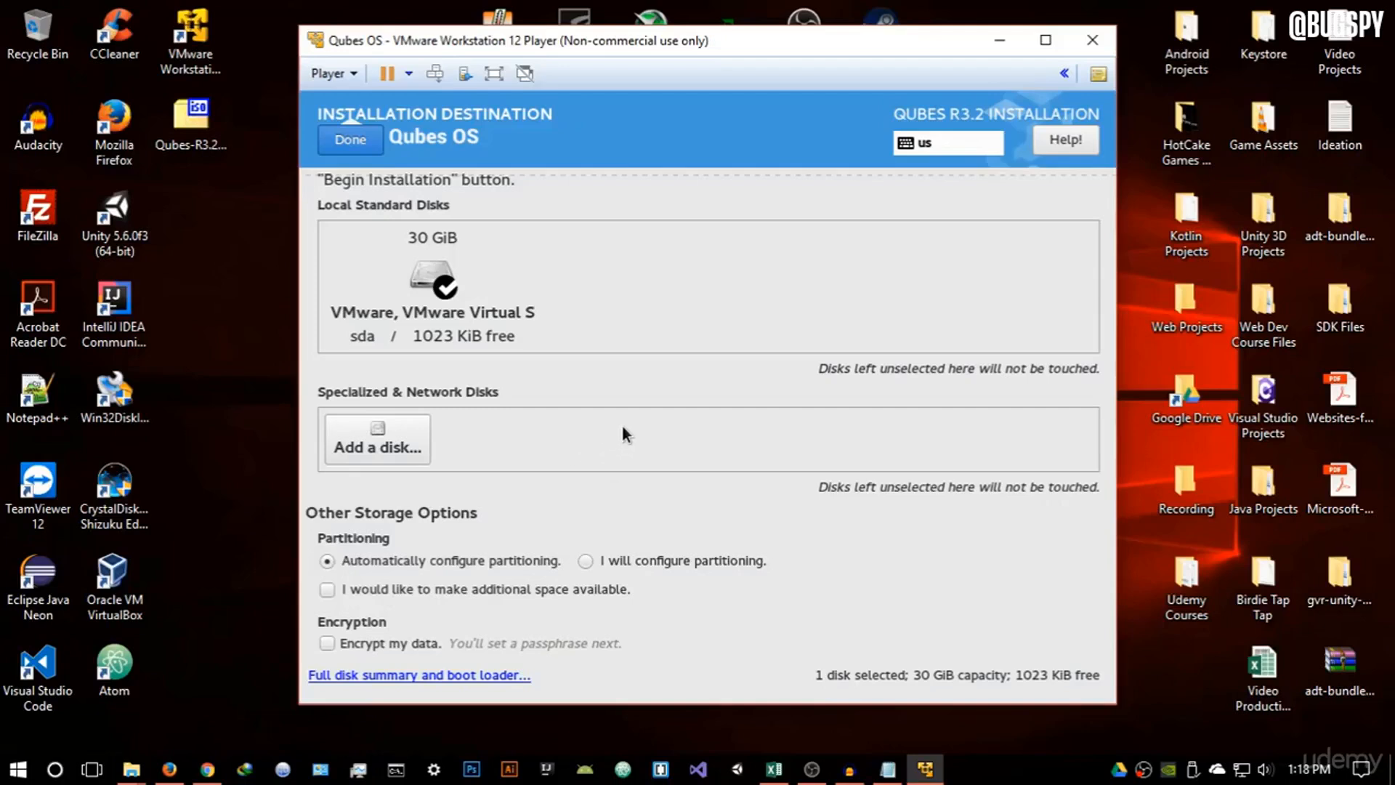
{"action": "left_click", "coordinate": [367, 145]}
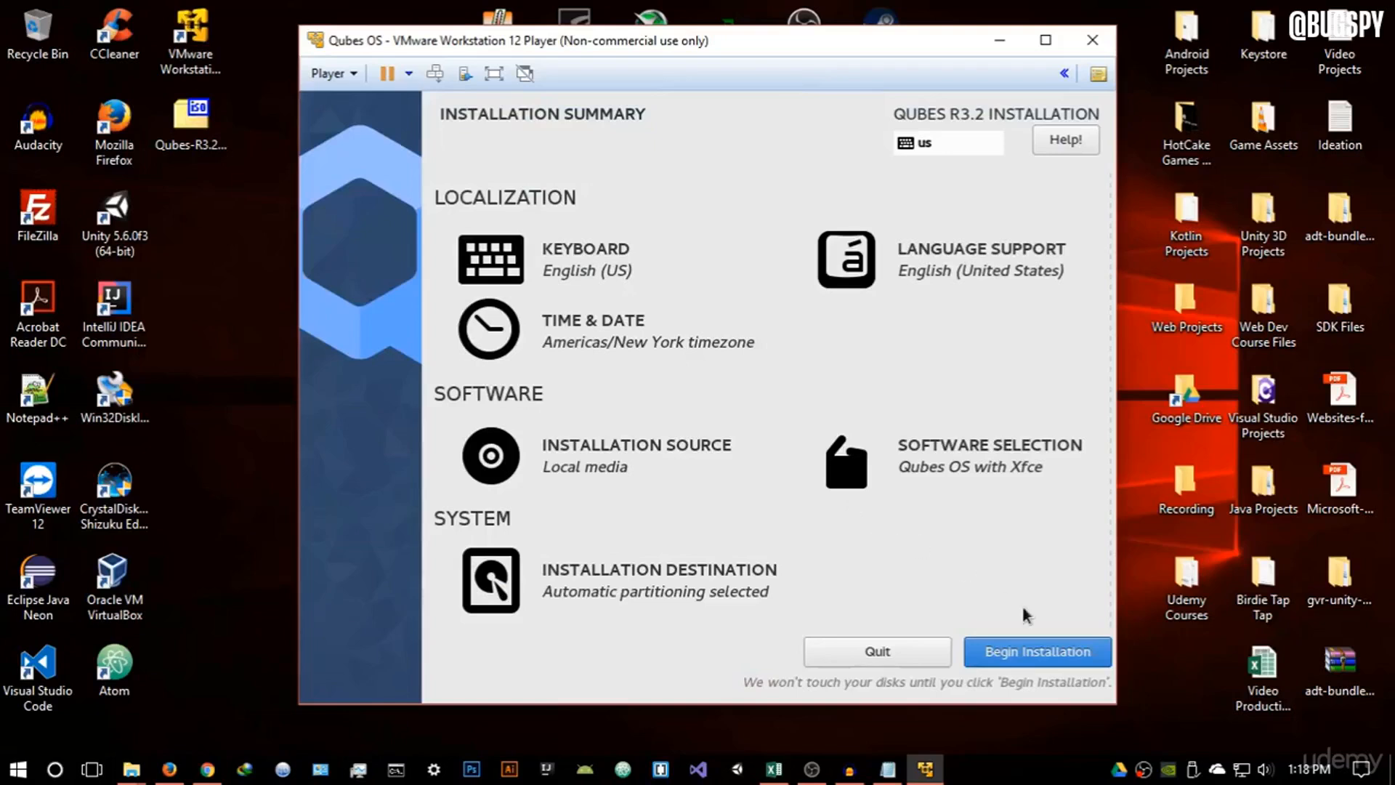
{"action": "left_click", "coordinate": [1036, 648]}
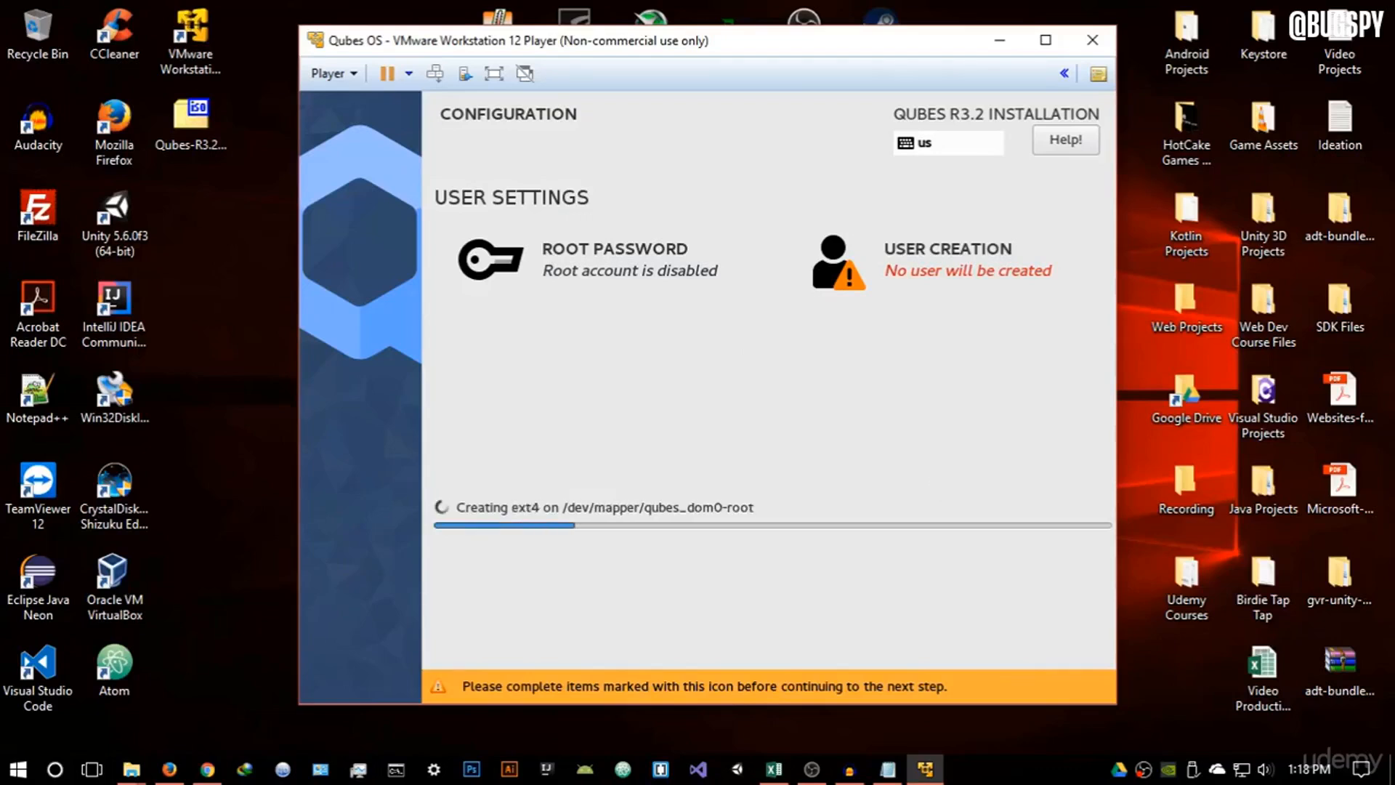
Reboot the virtual machine once the Qubes installation is complete.
{"action": "key", "text": "alt+Tab"}
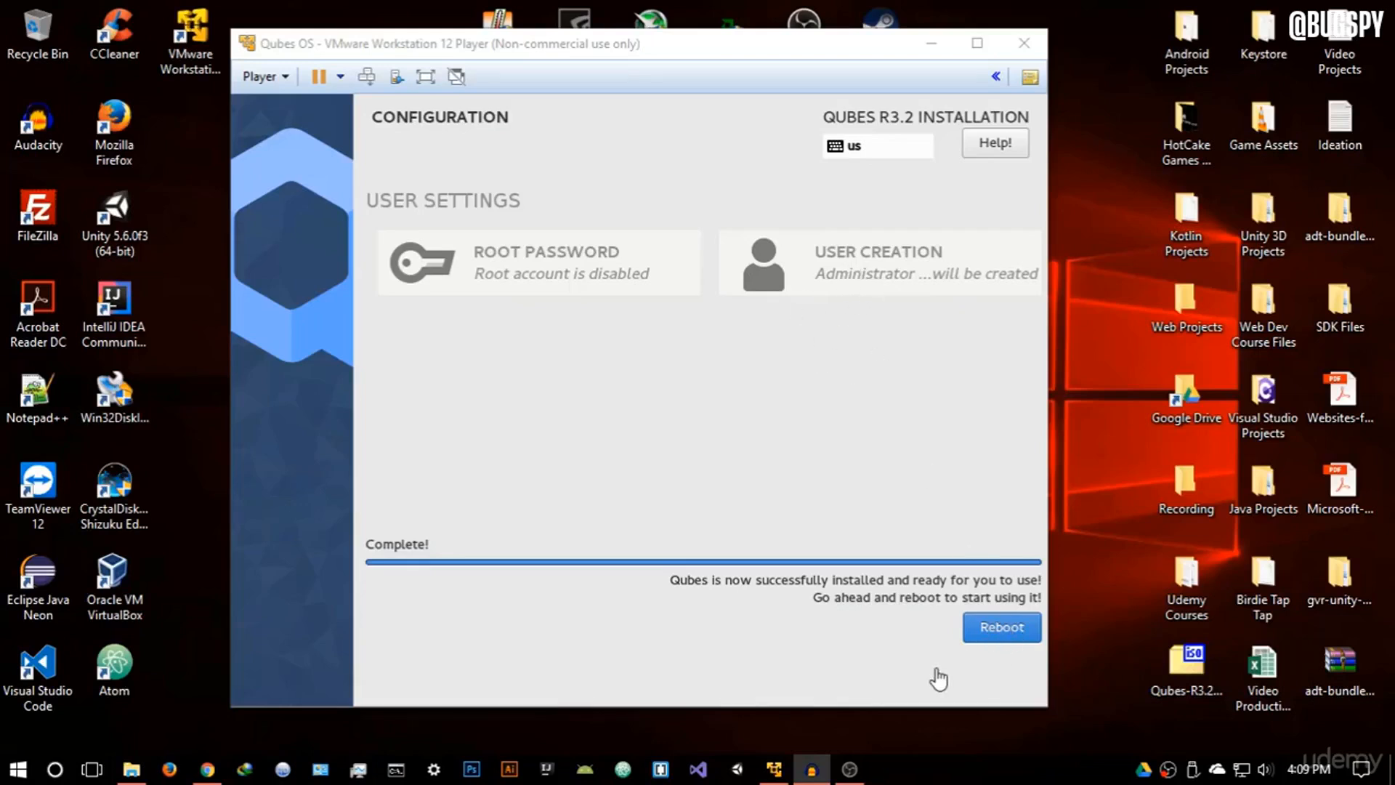
{"action": "left_click", "coordinate": [996, 632]}
{"action": "left_click", "coordinate": [997, 634]}
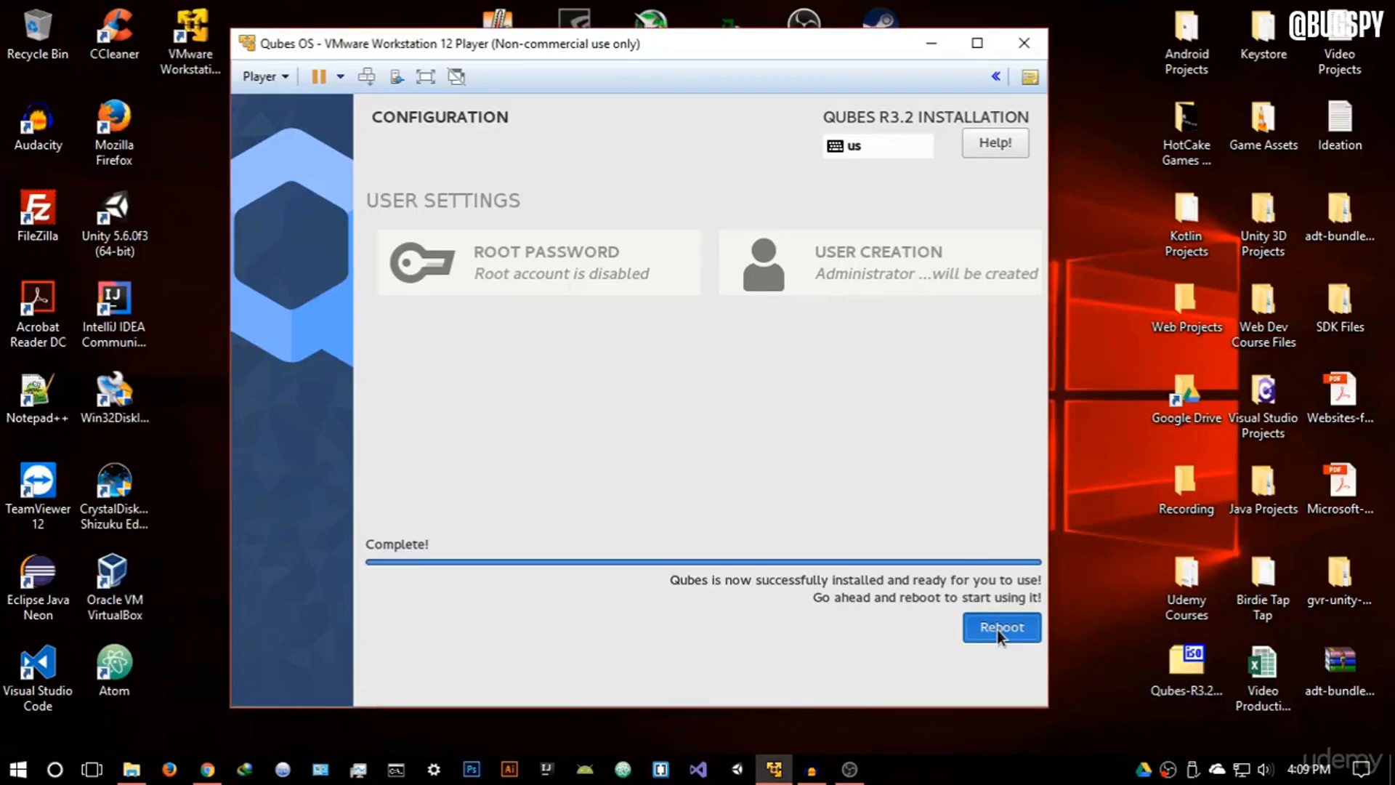